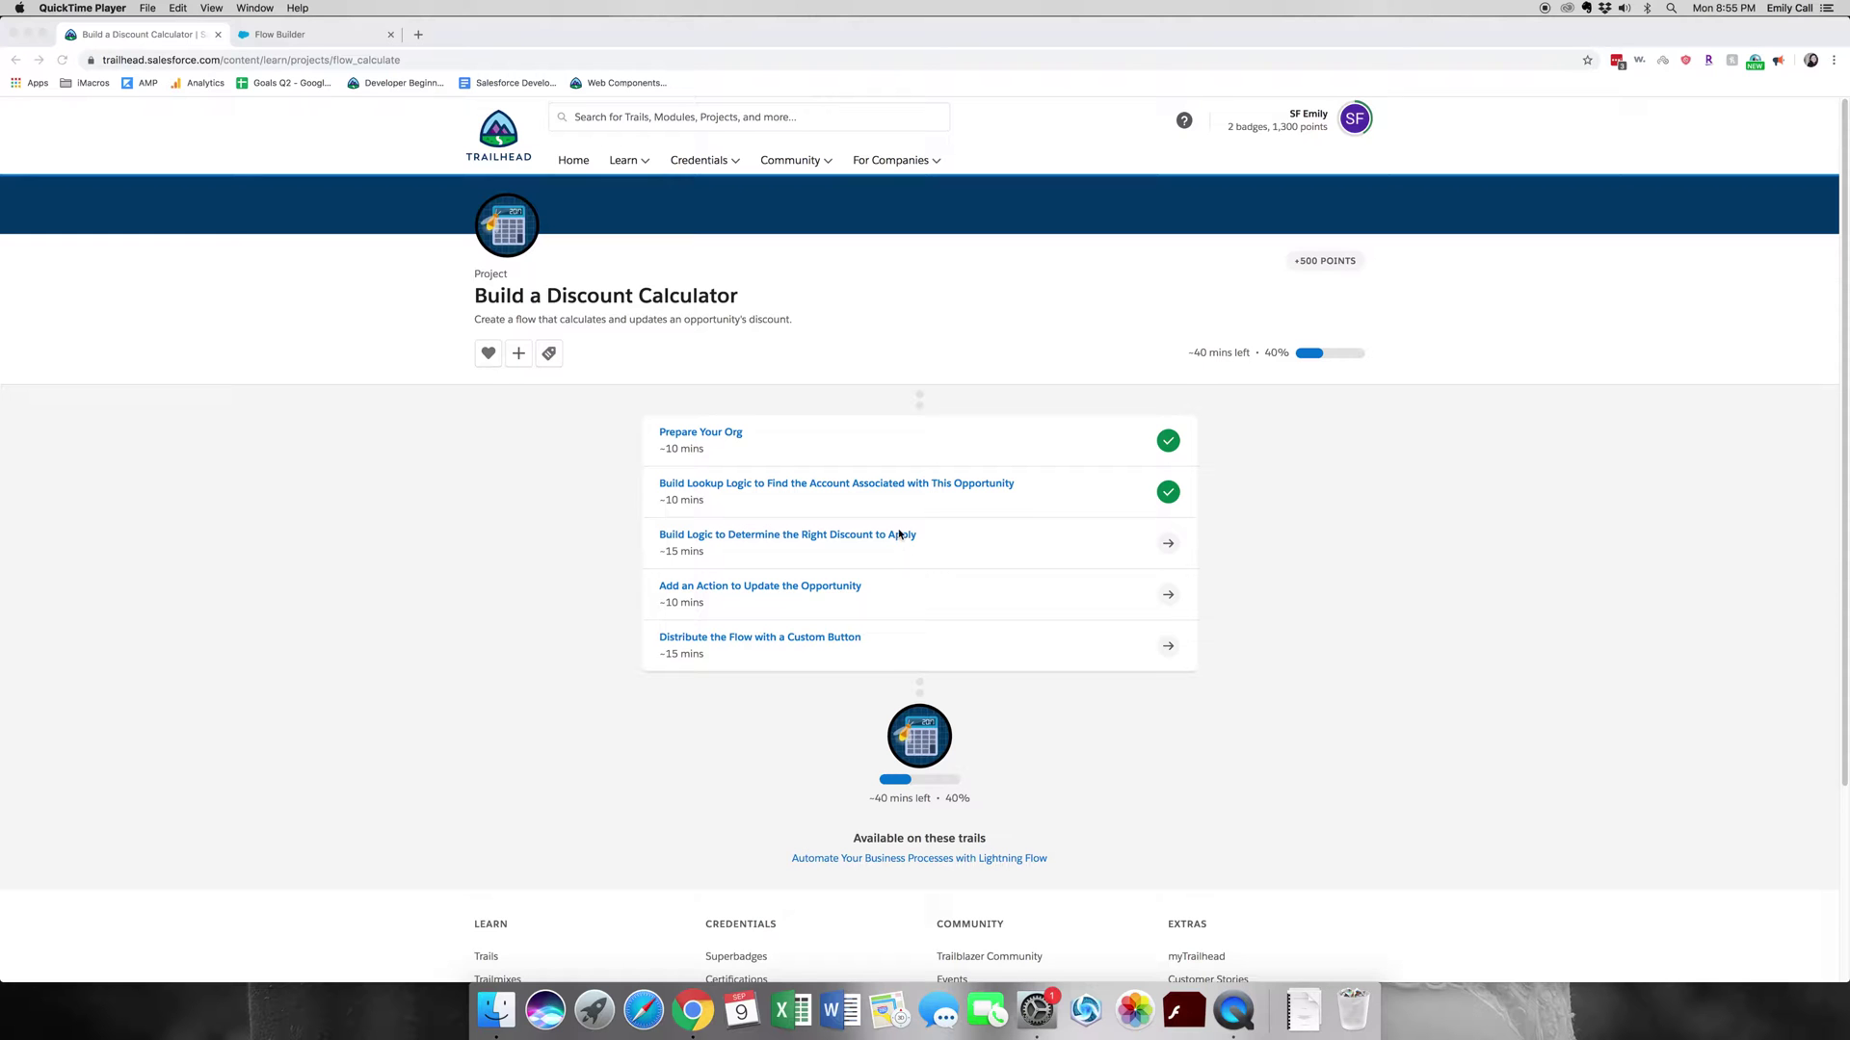
Read the Trailhead lesson on building discount logic, then return to the Calculate discounts flow.
left_click(927, 546)
left_click(900, 537)
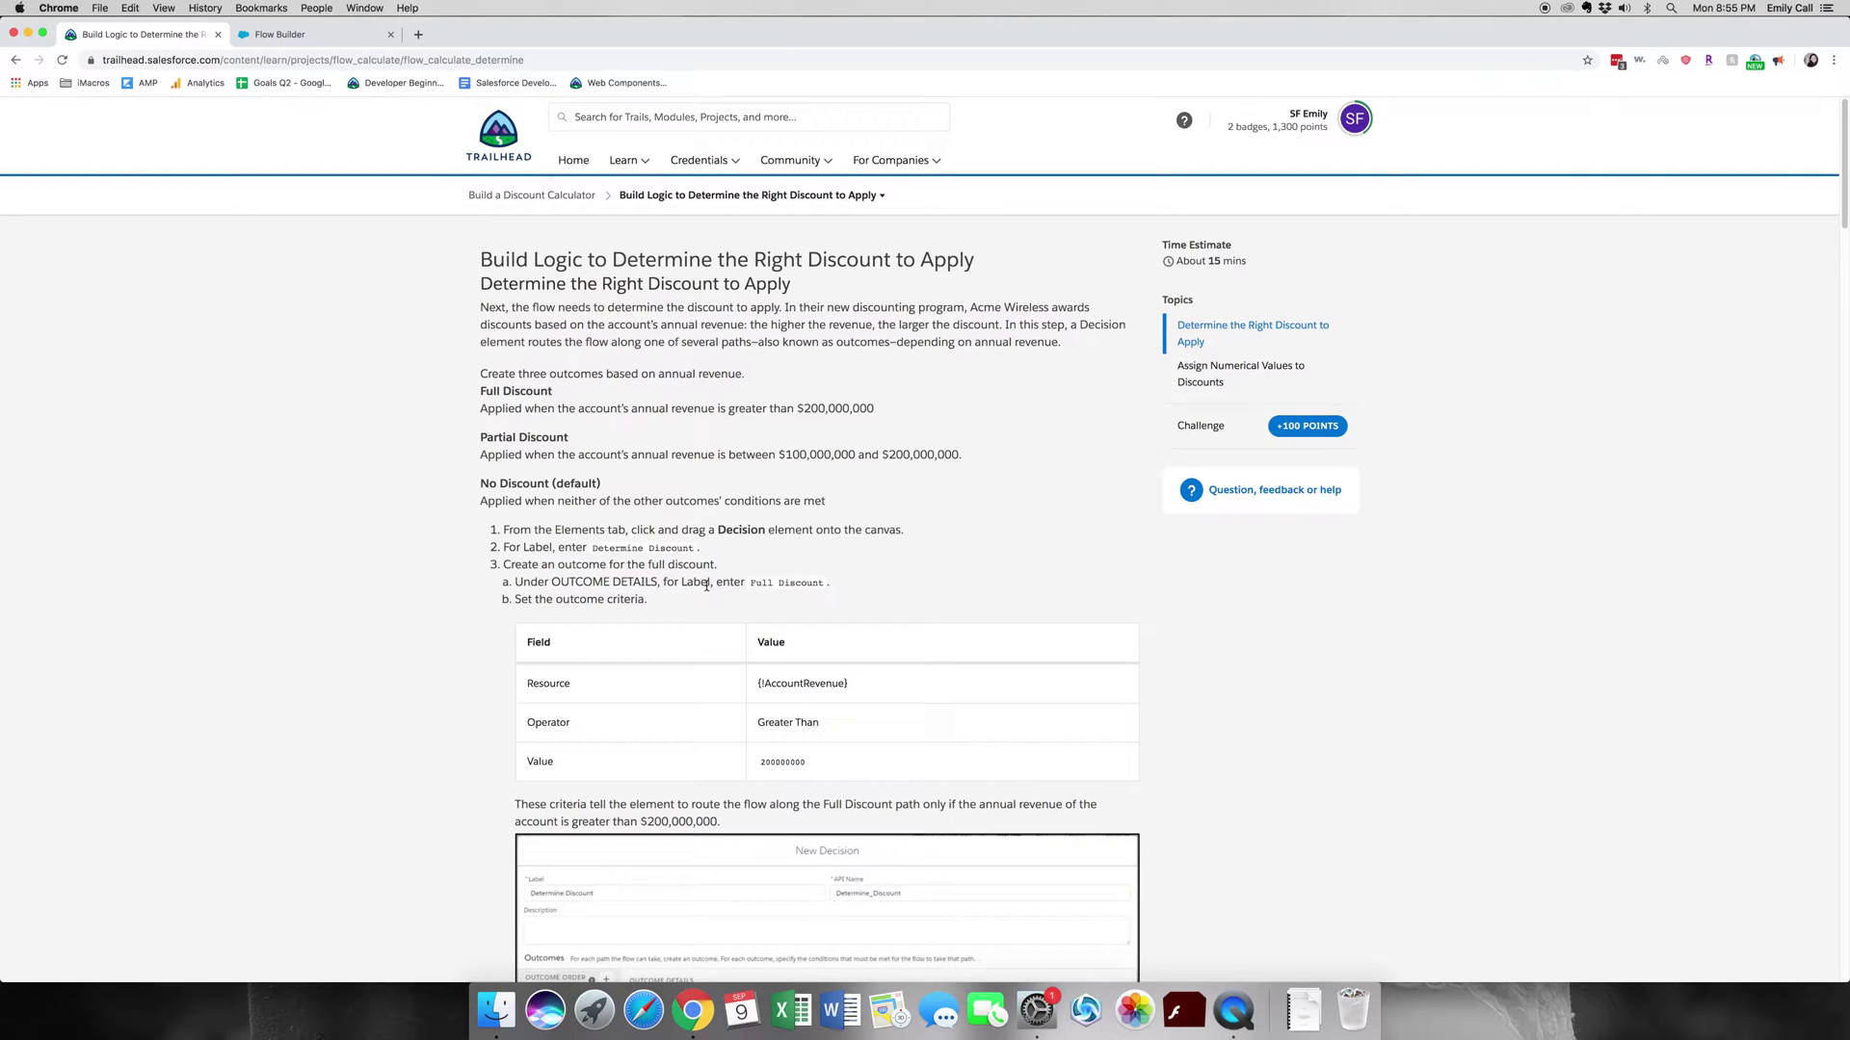
scroll(808, 778, "down", 3)
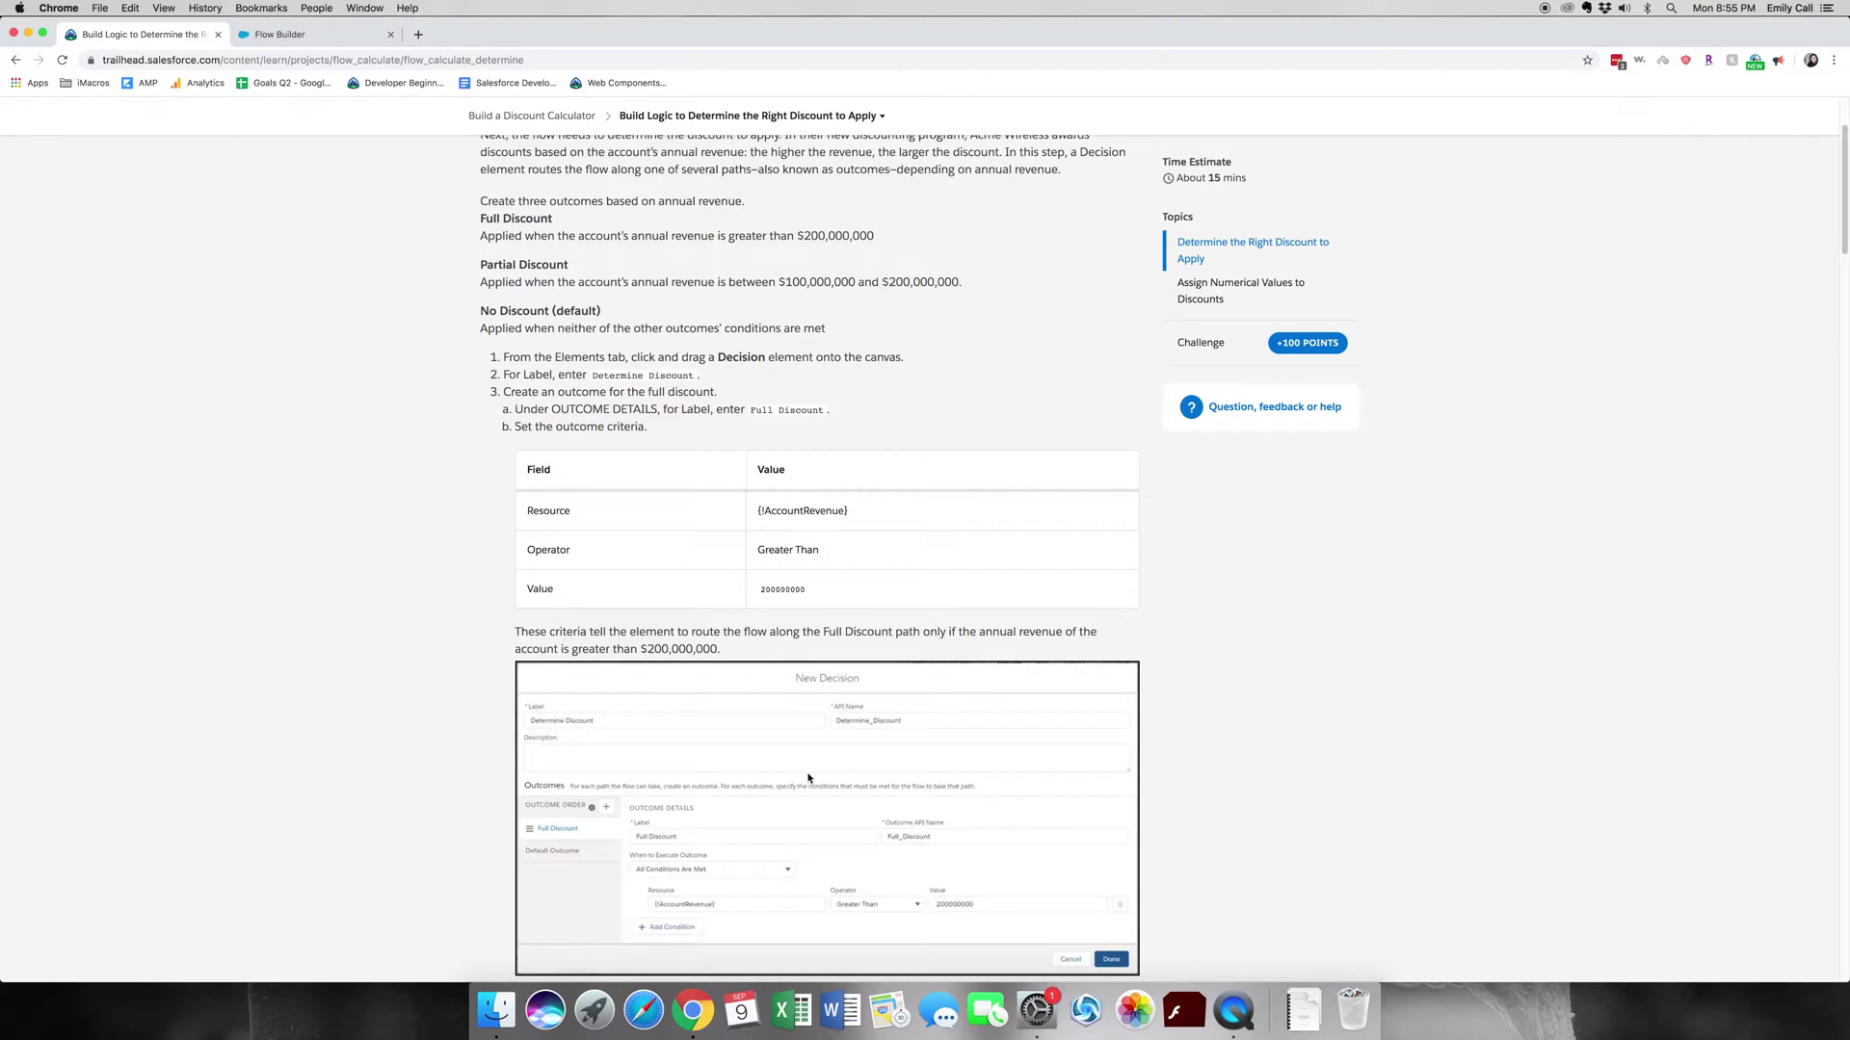
scroll(901, 790, "down", 2)
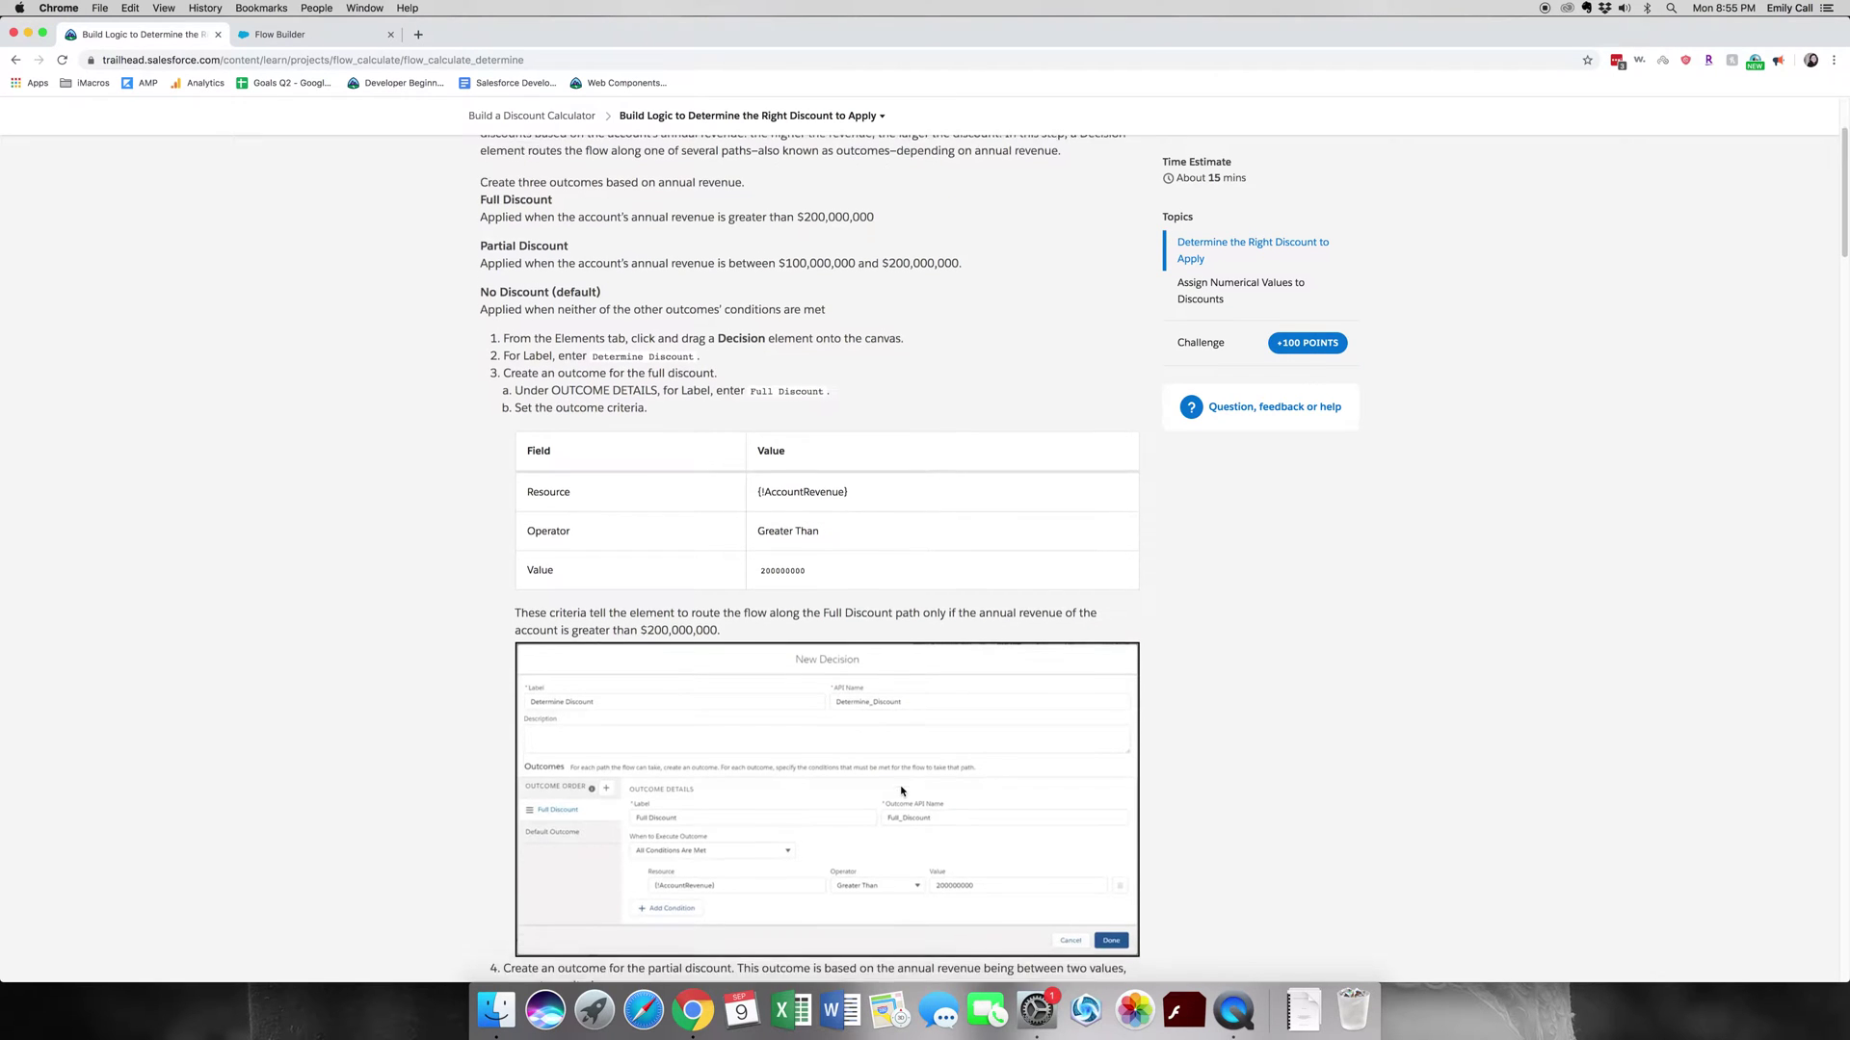
scroll(896, 786, "up", 1)
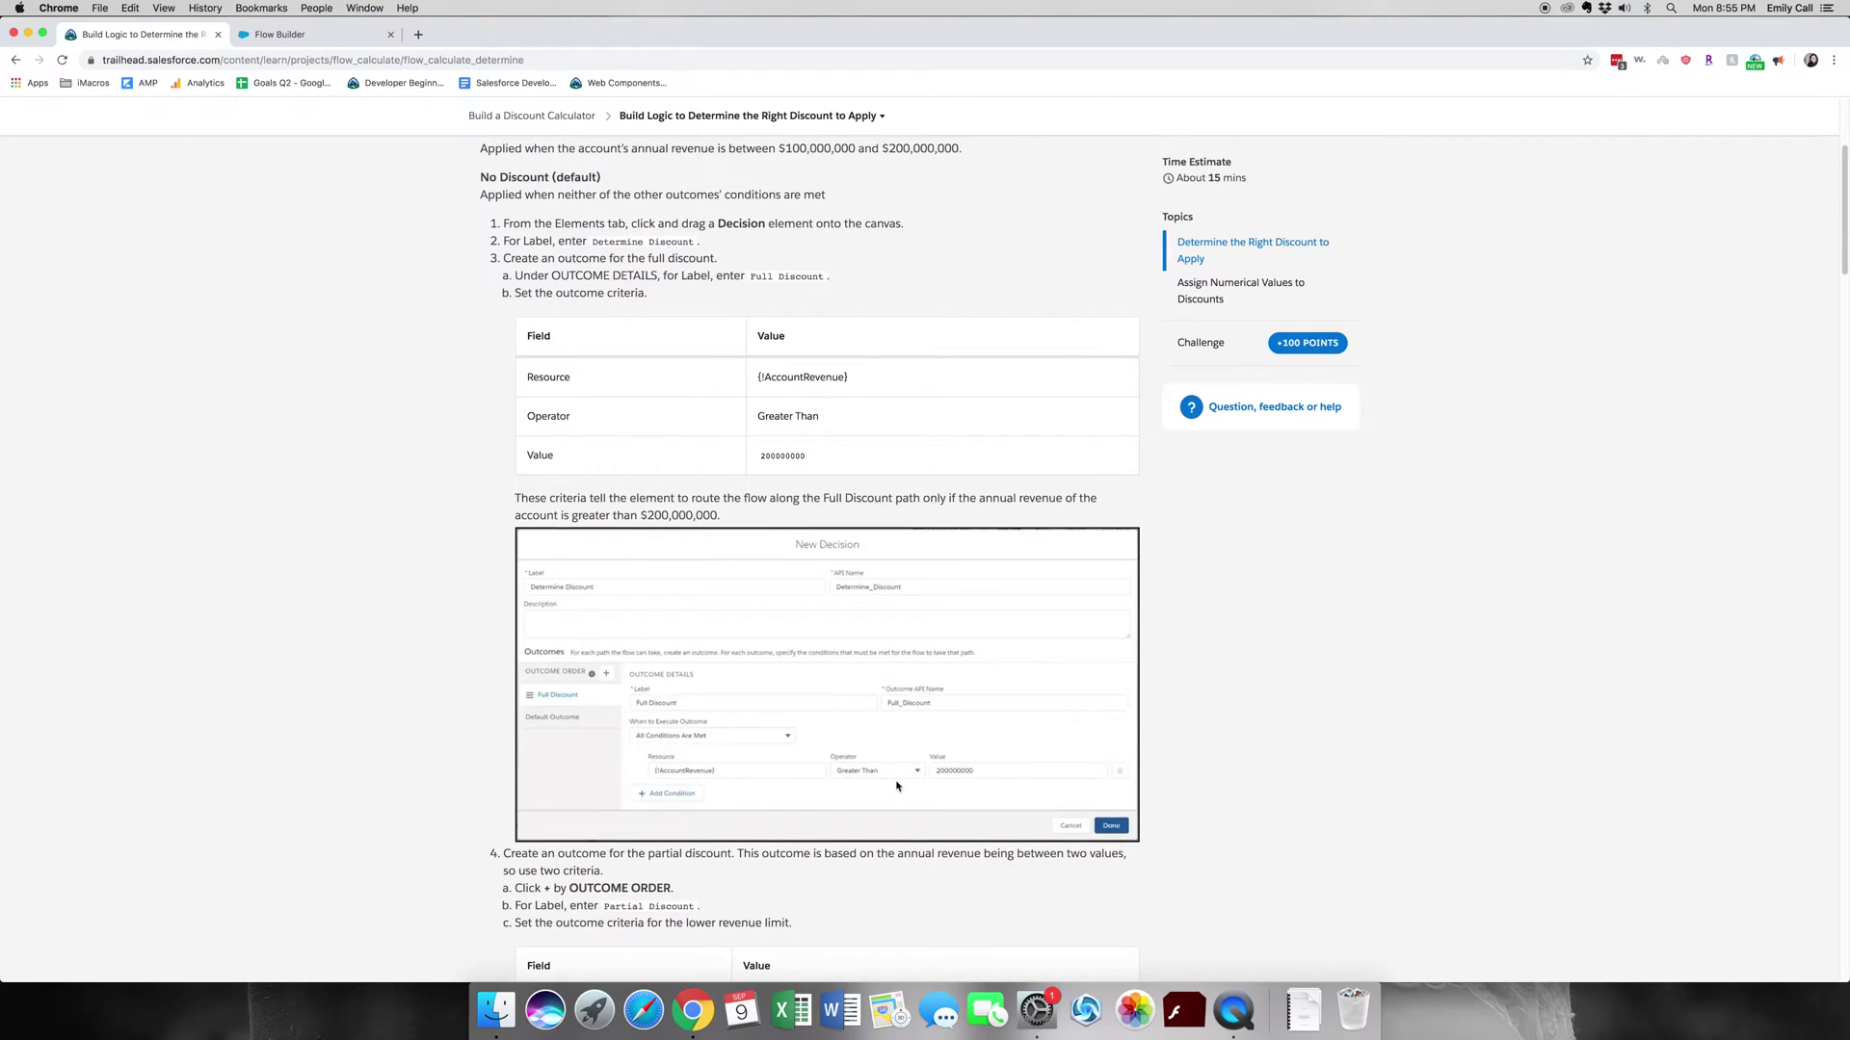
left_click(355, 39)
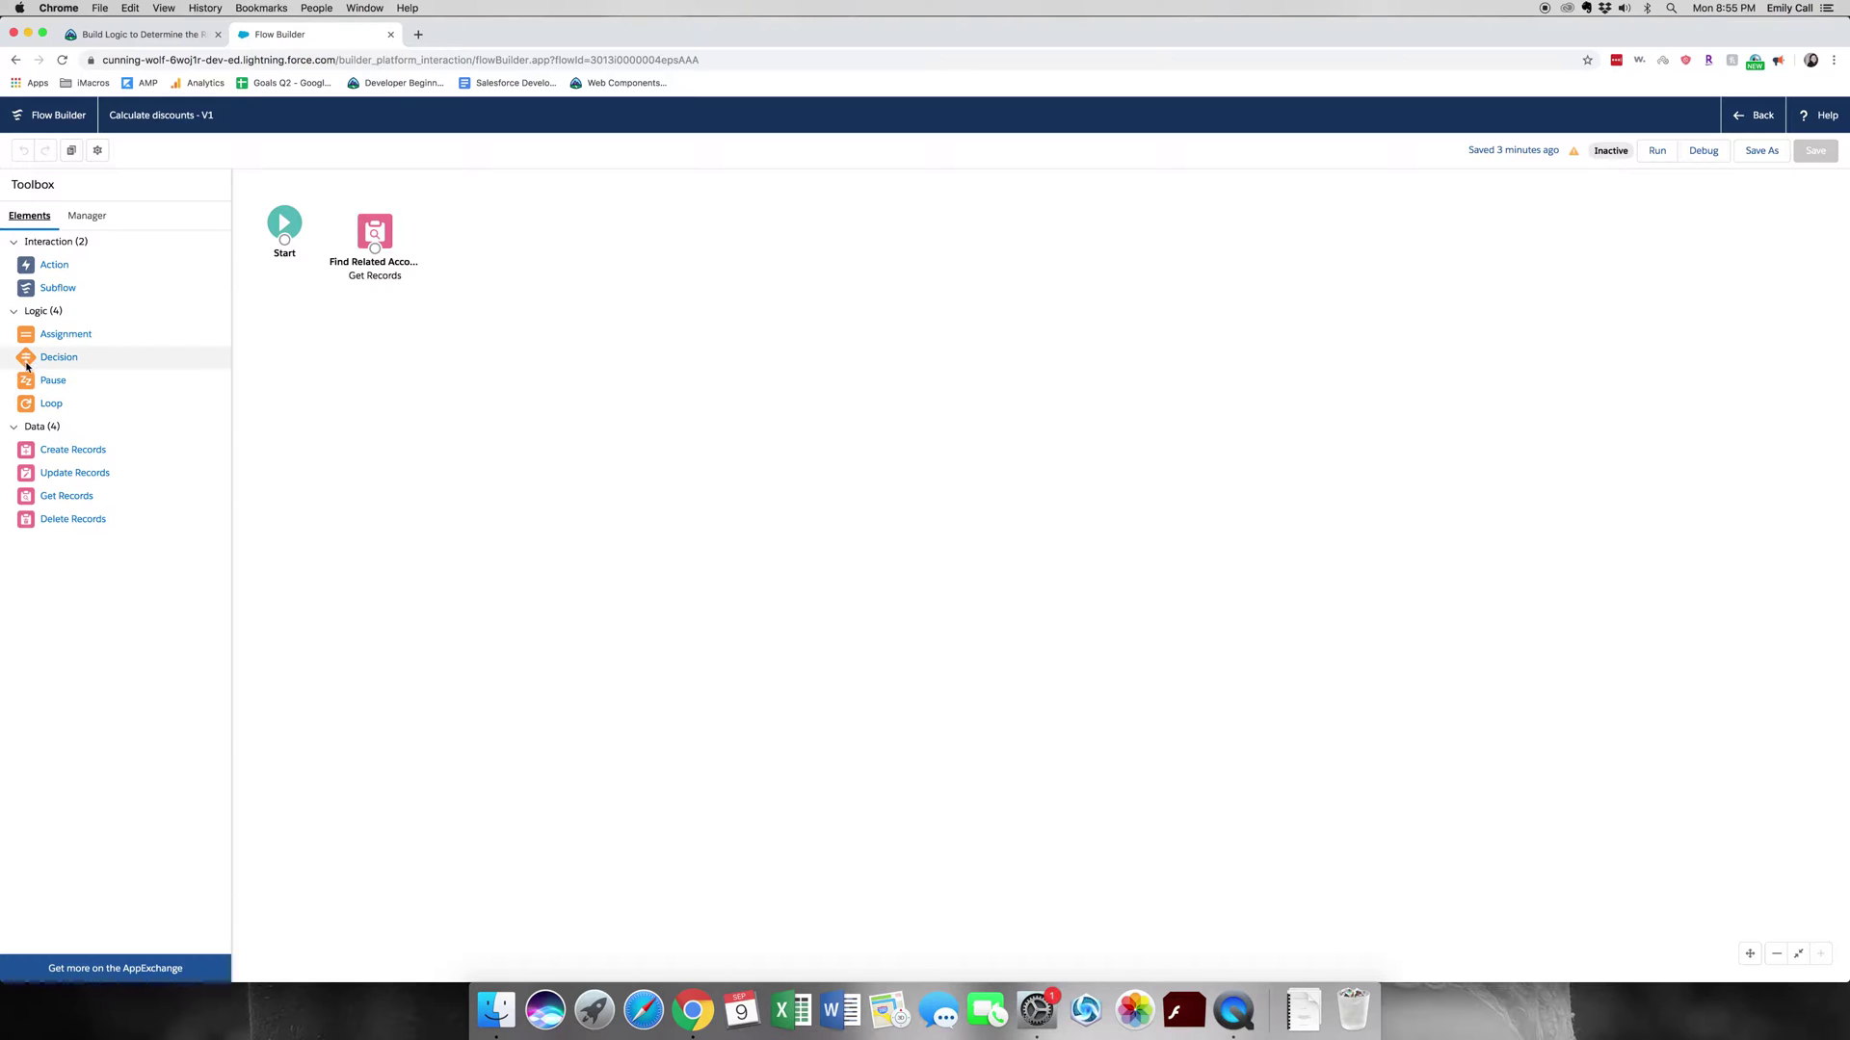
Add a Decision labelled Determine Discount whose first outcome is named Full Discount.
left_click_drag(25, 358, 472, 223)
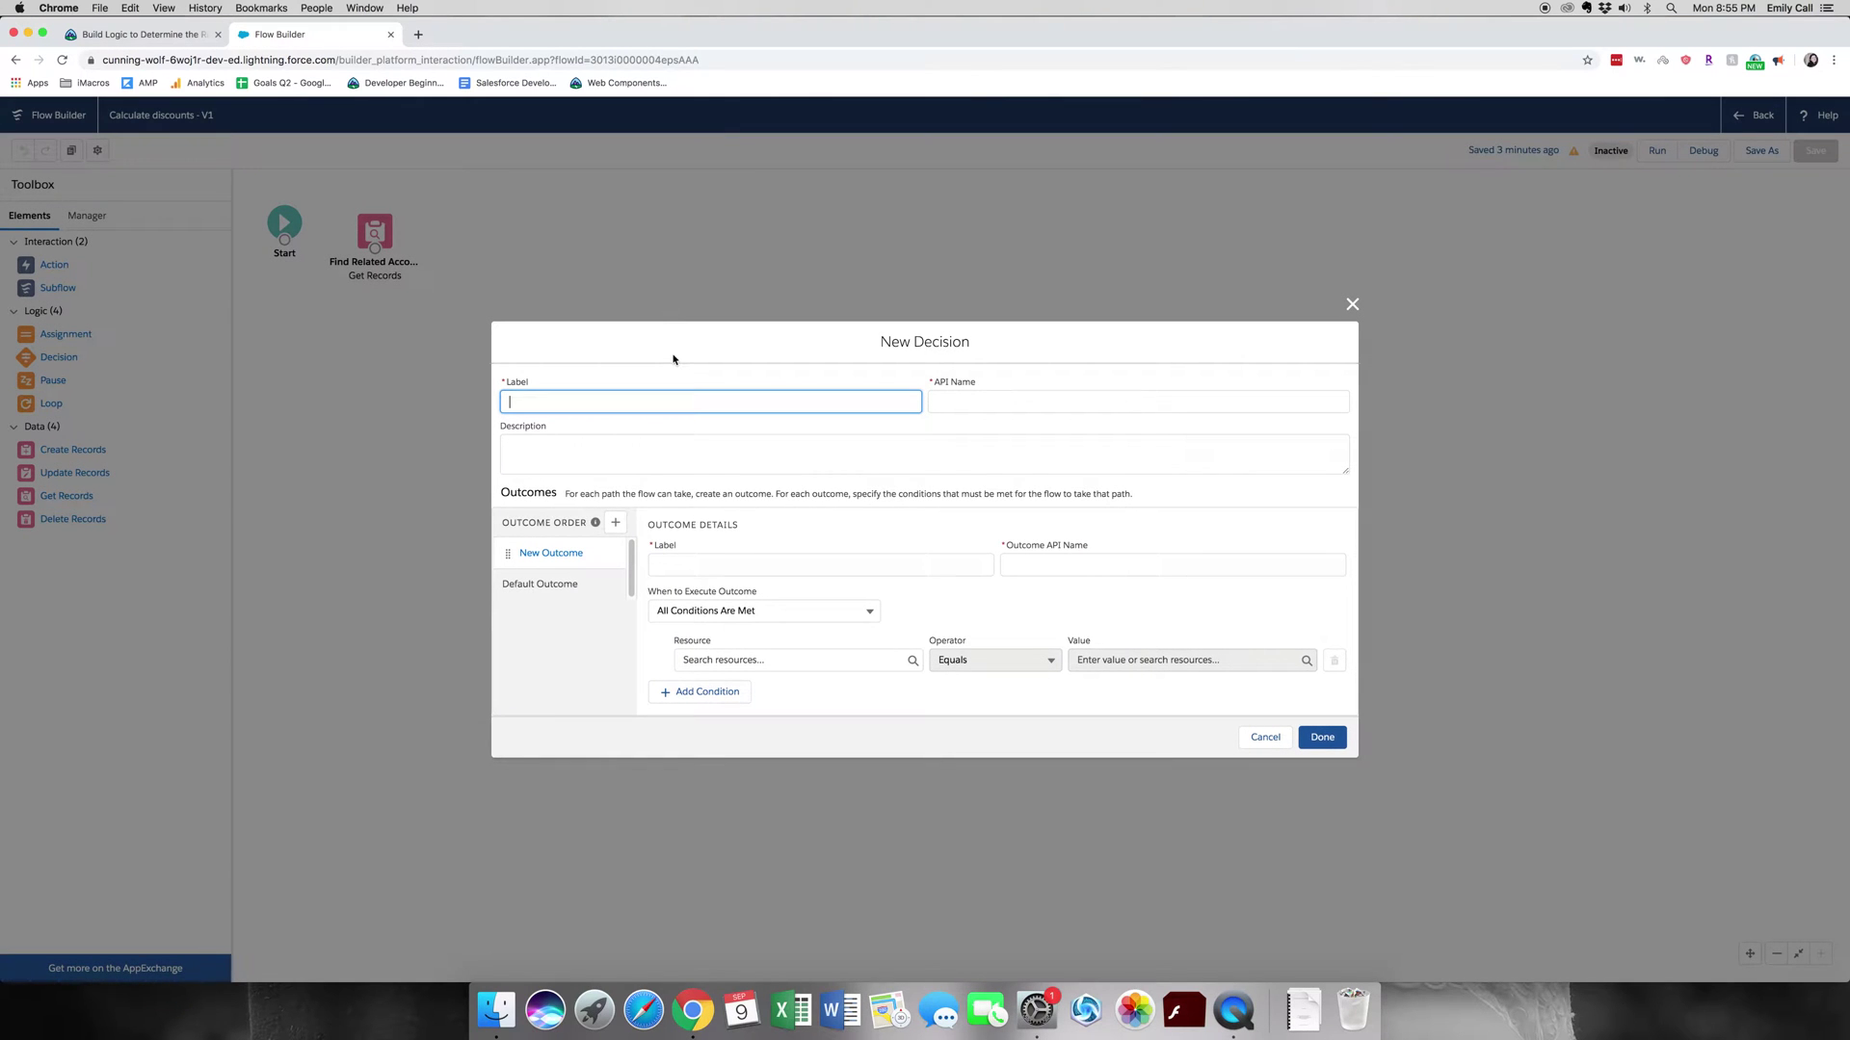
type("Determine Discount")
key("Tab")
key("Tab")
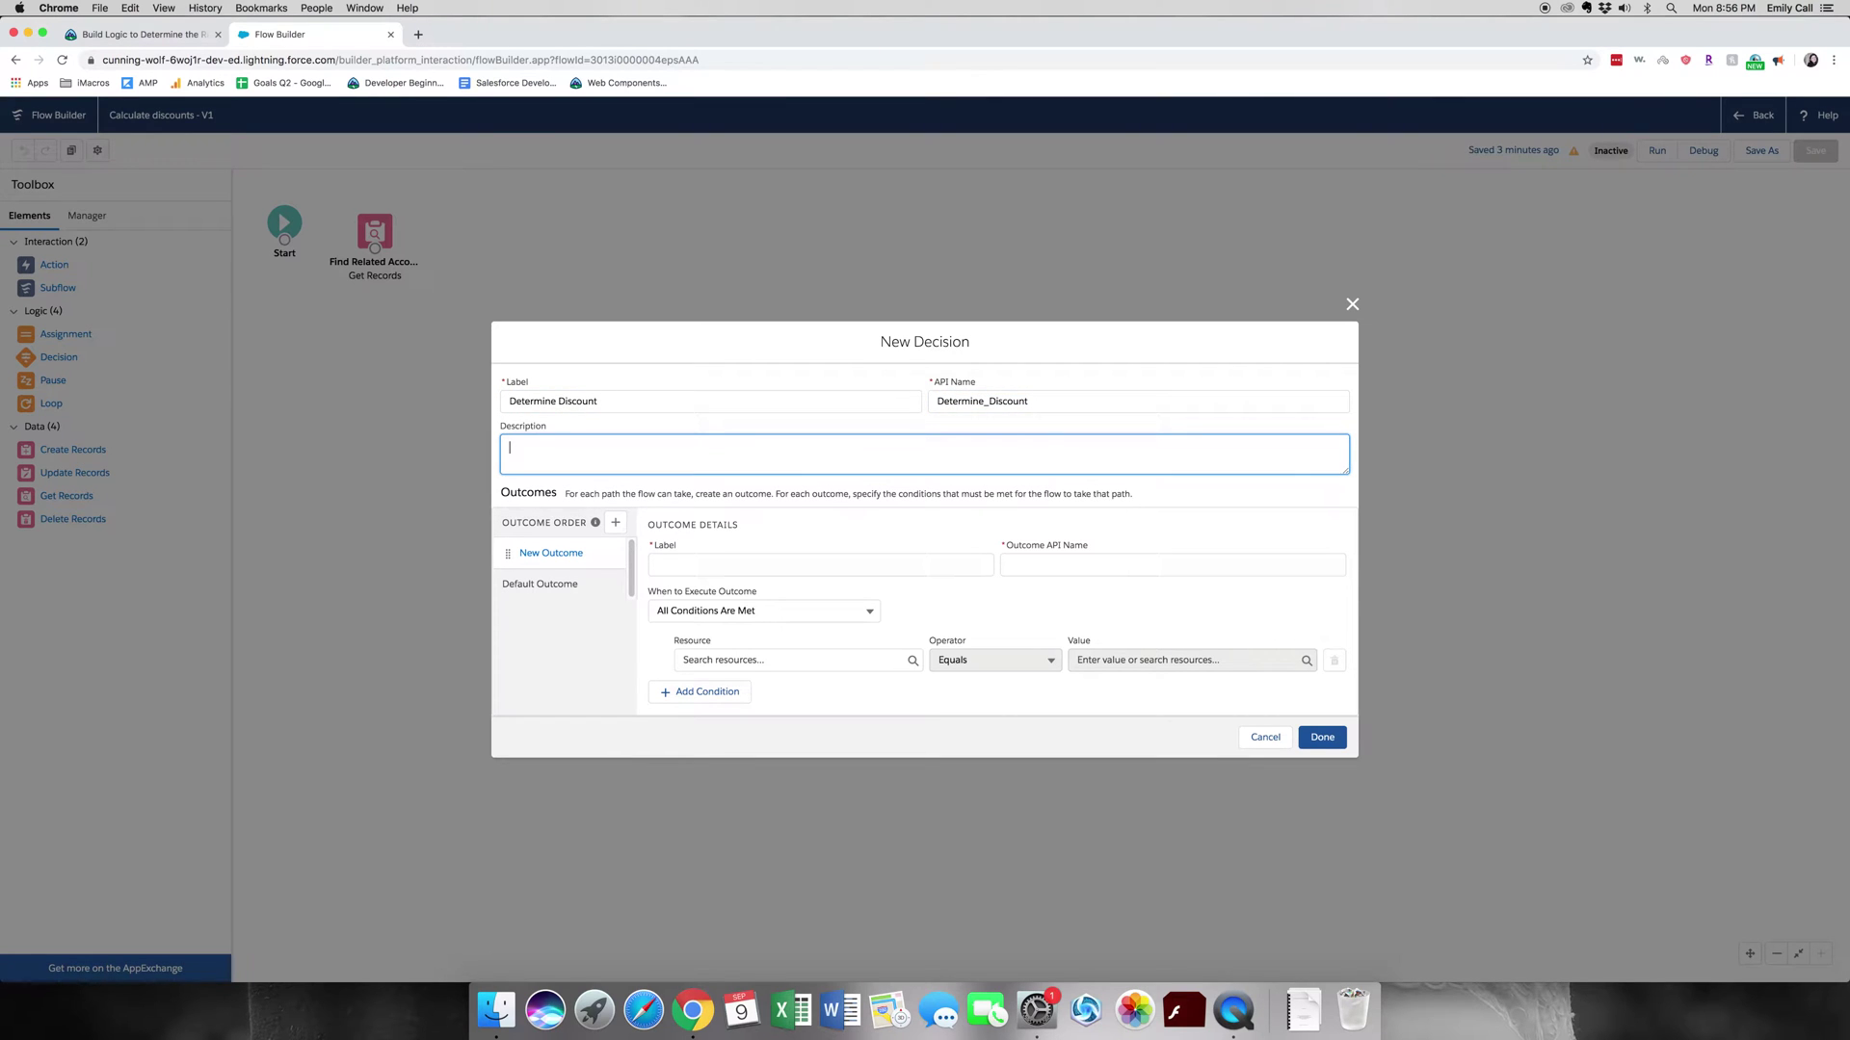
left_click(596, 522)
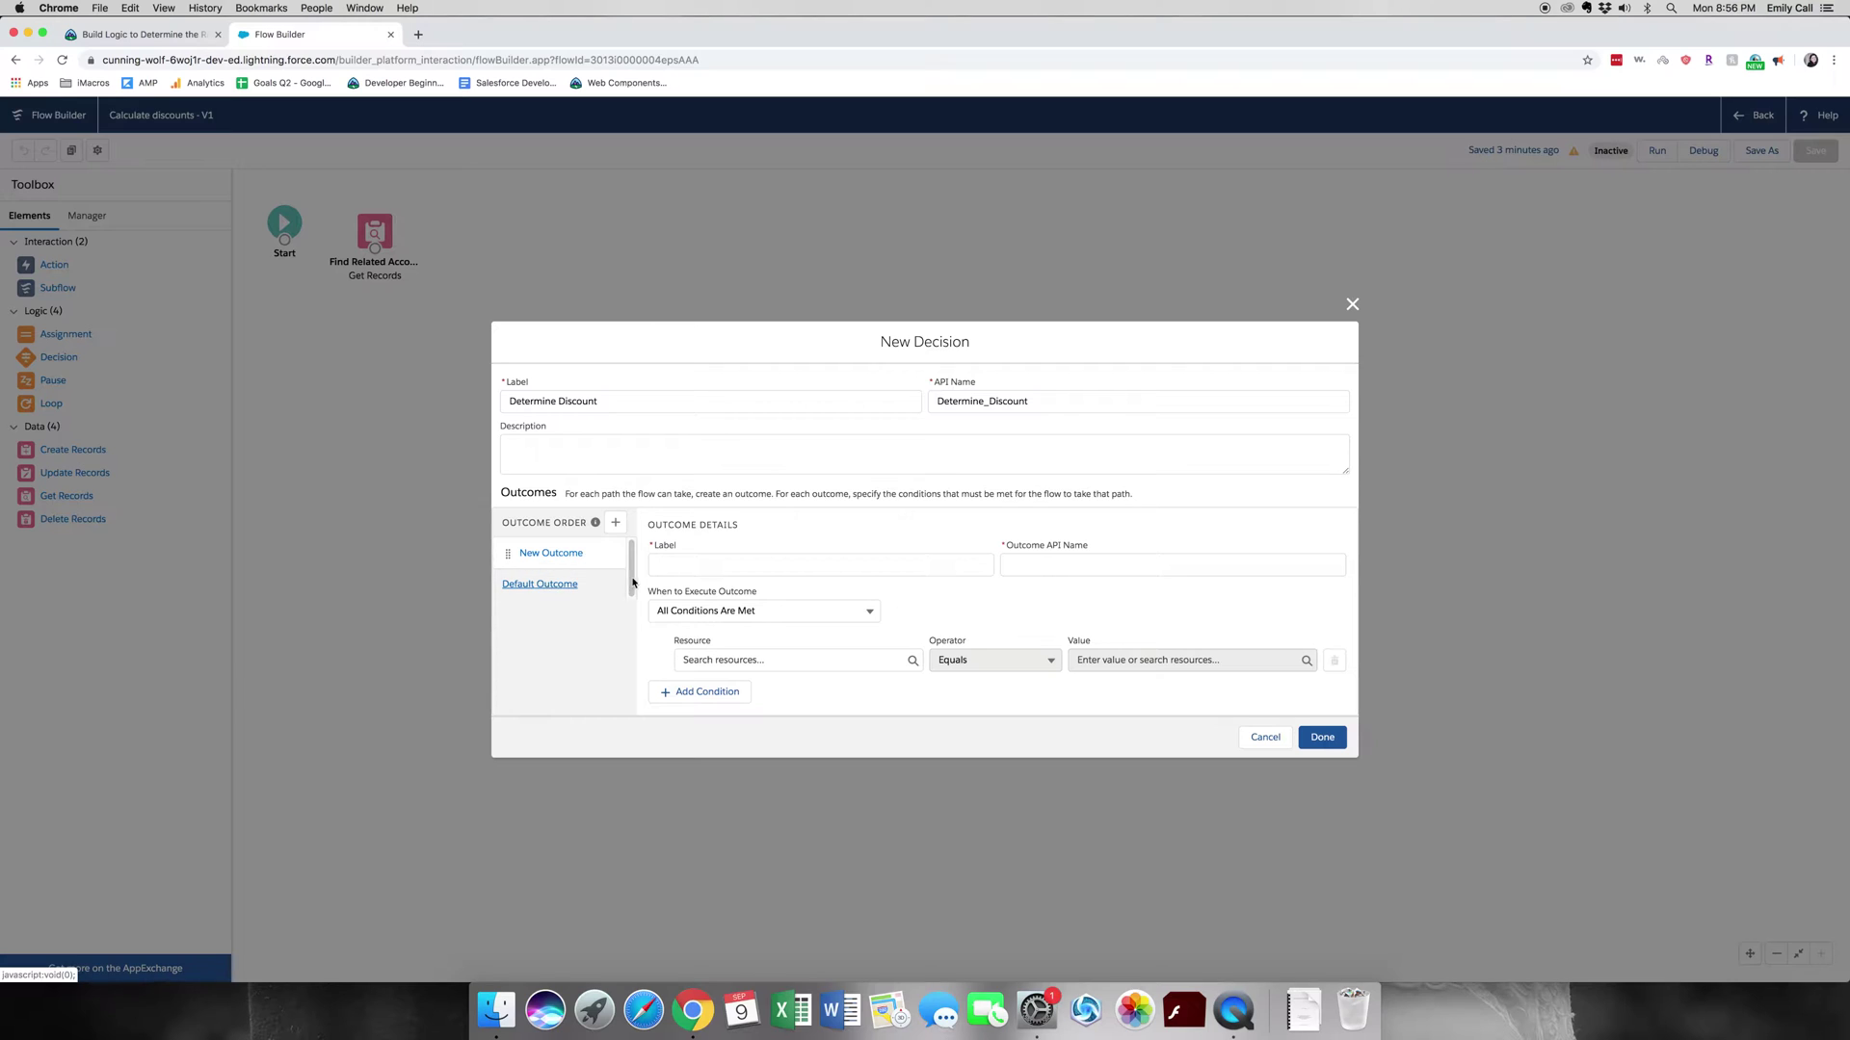
left_click(709, 562)
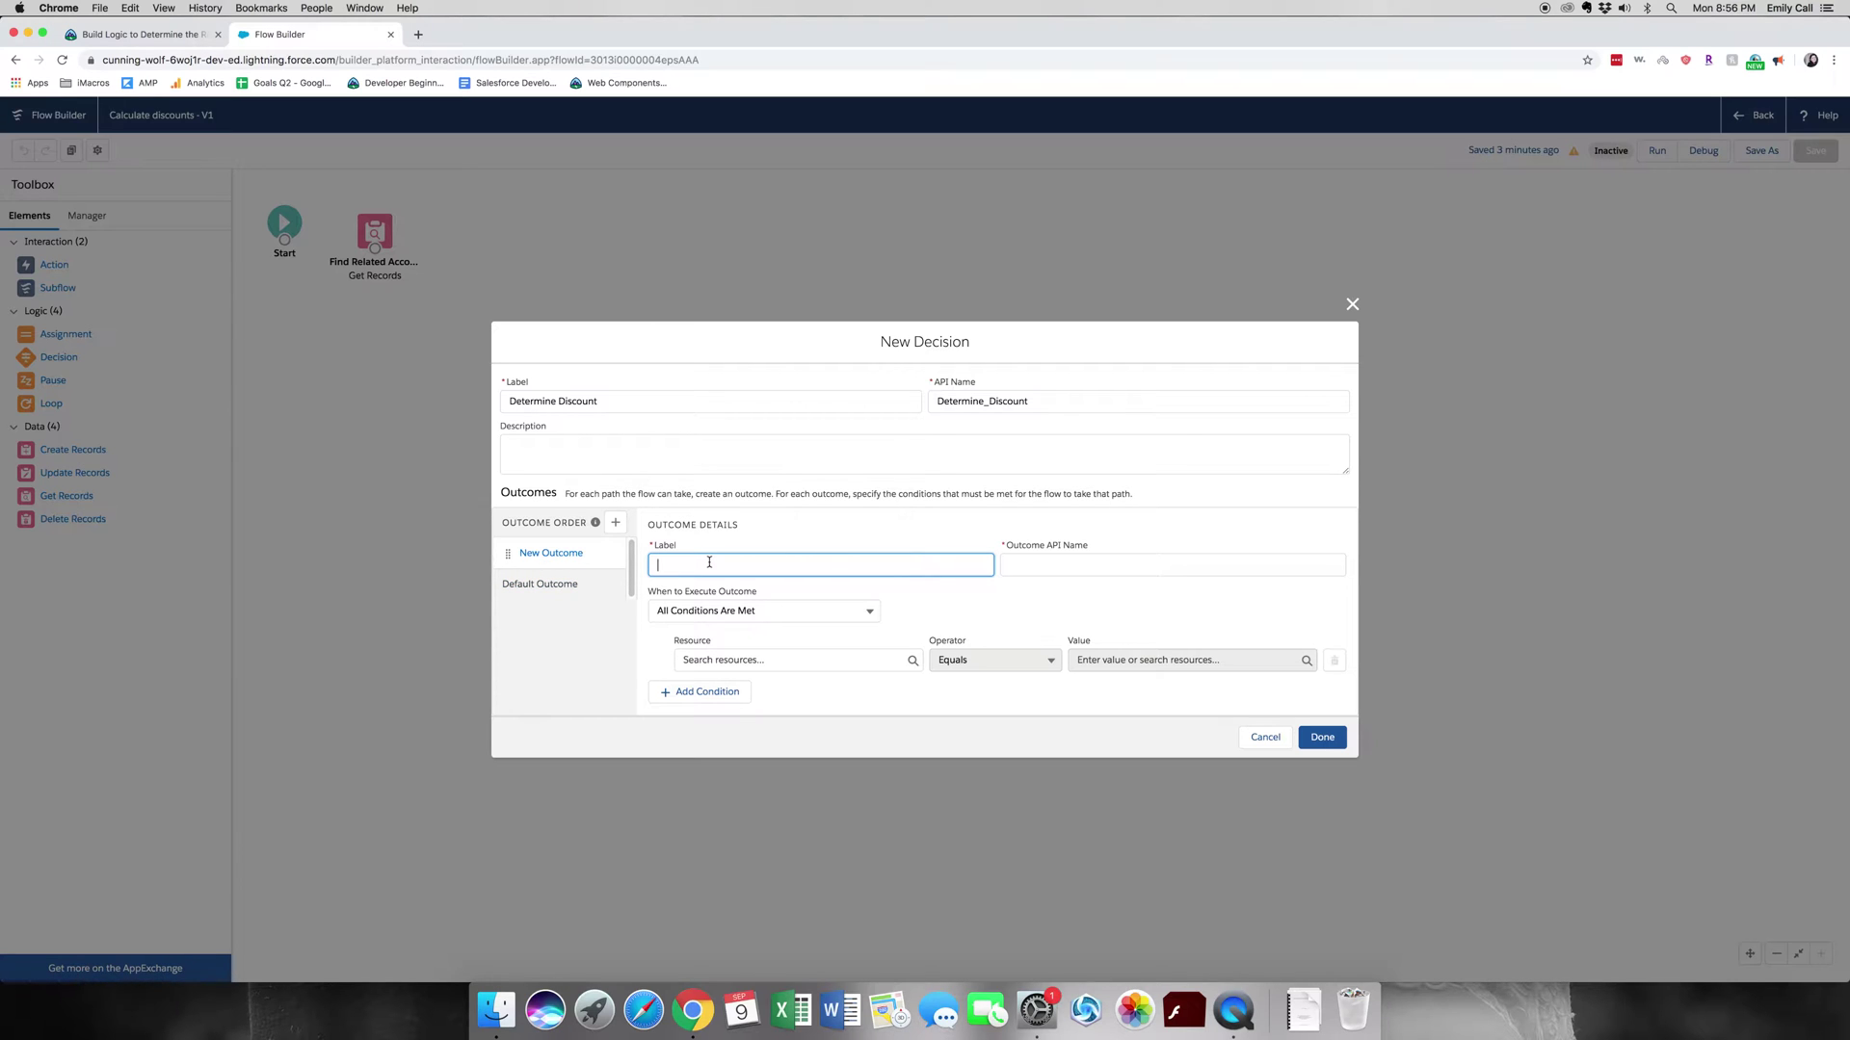
type("Full Discount")
key("Tab")
key("Tab")
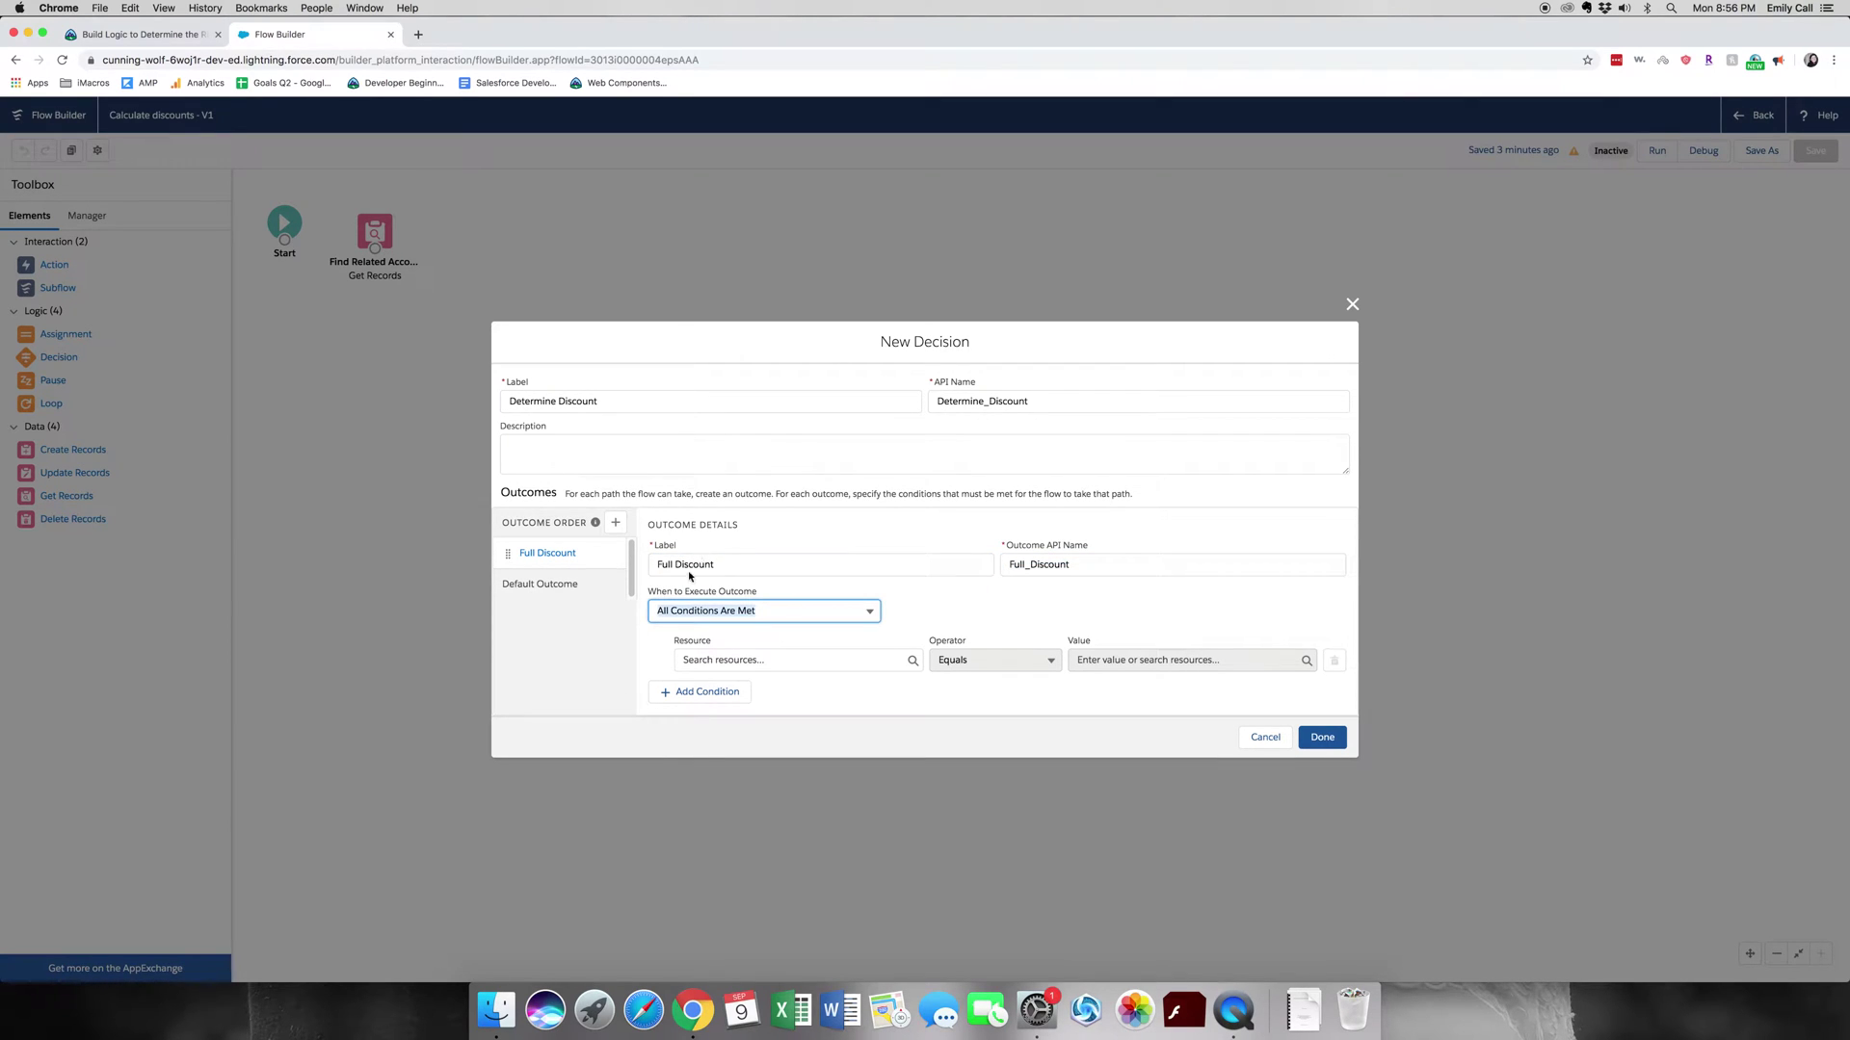
Set the Full Discount condition to {!AccountRevenue} Greater Than 200000000, copied from the lesson.
left_click(730, 655)
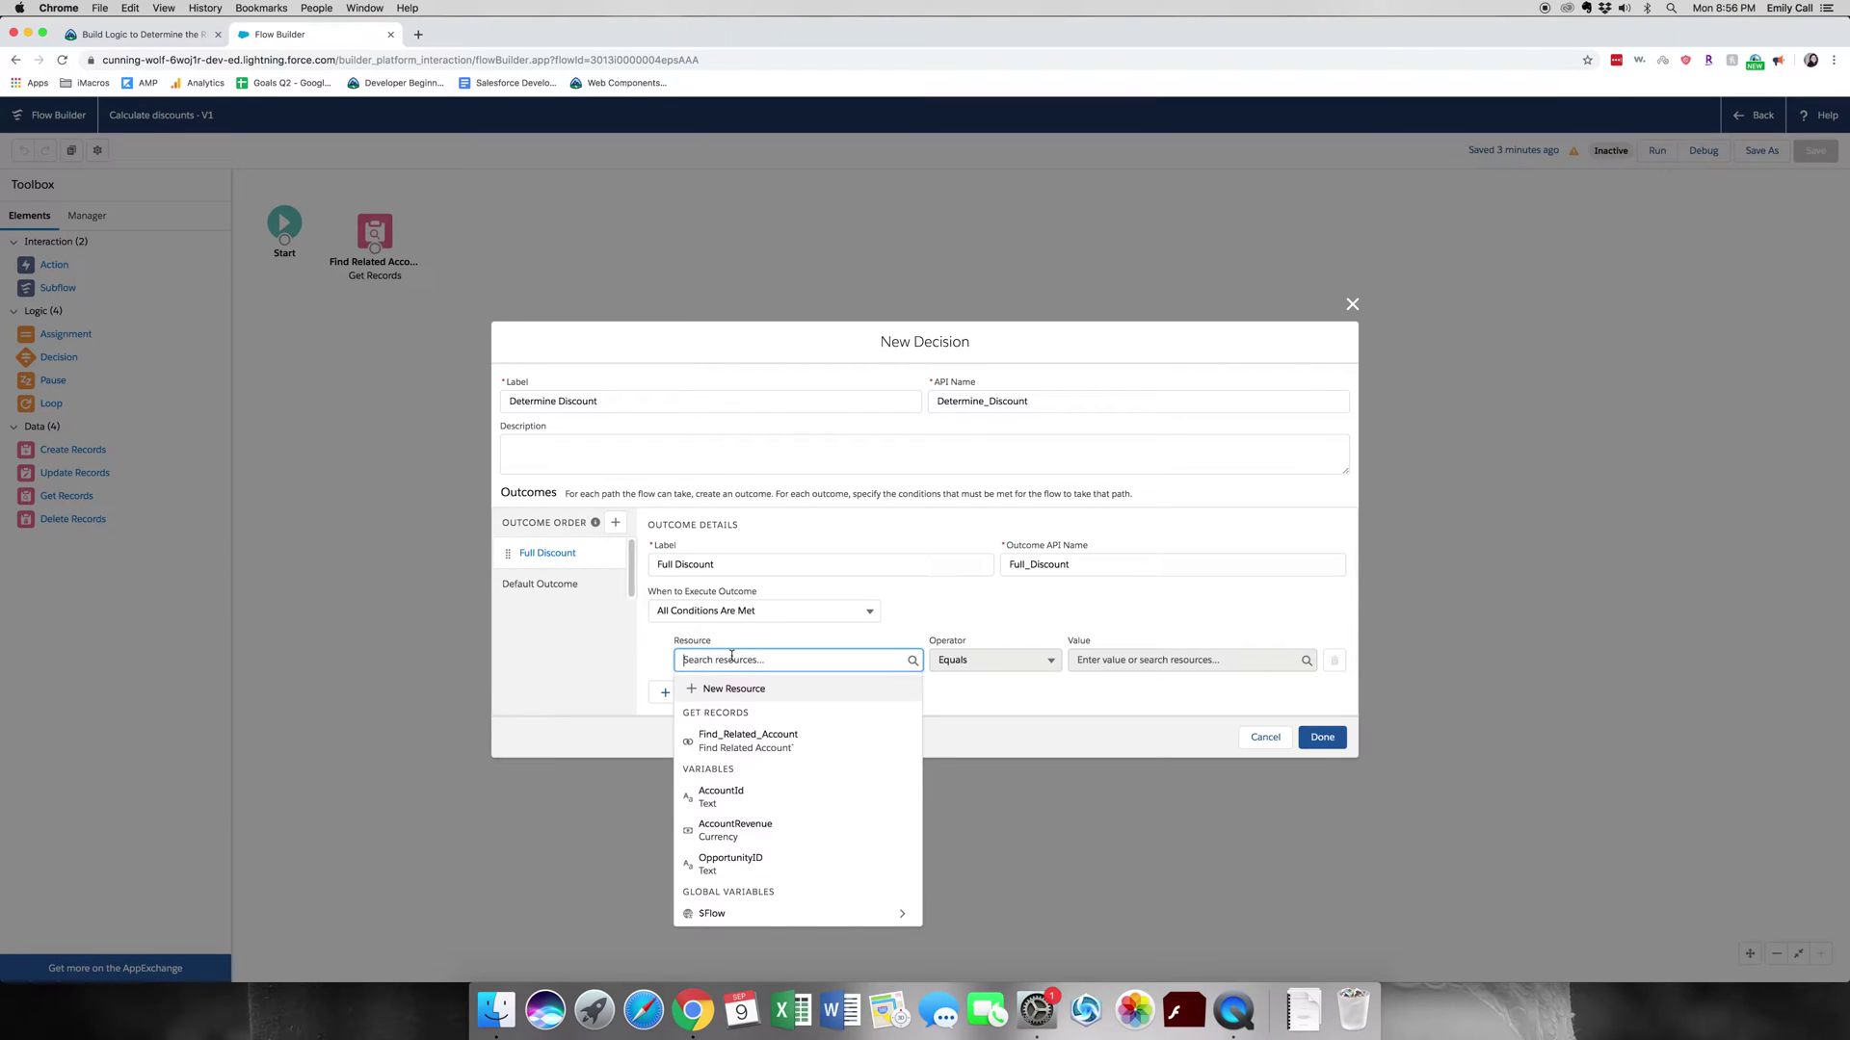
left_click(832, 831)
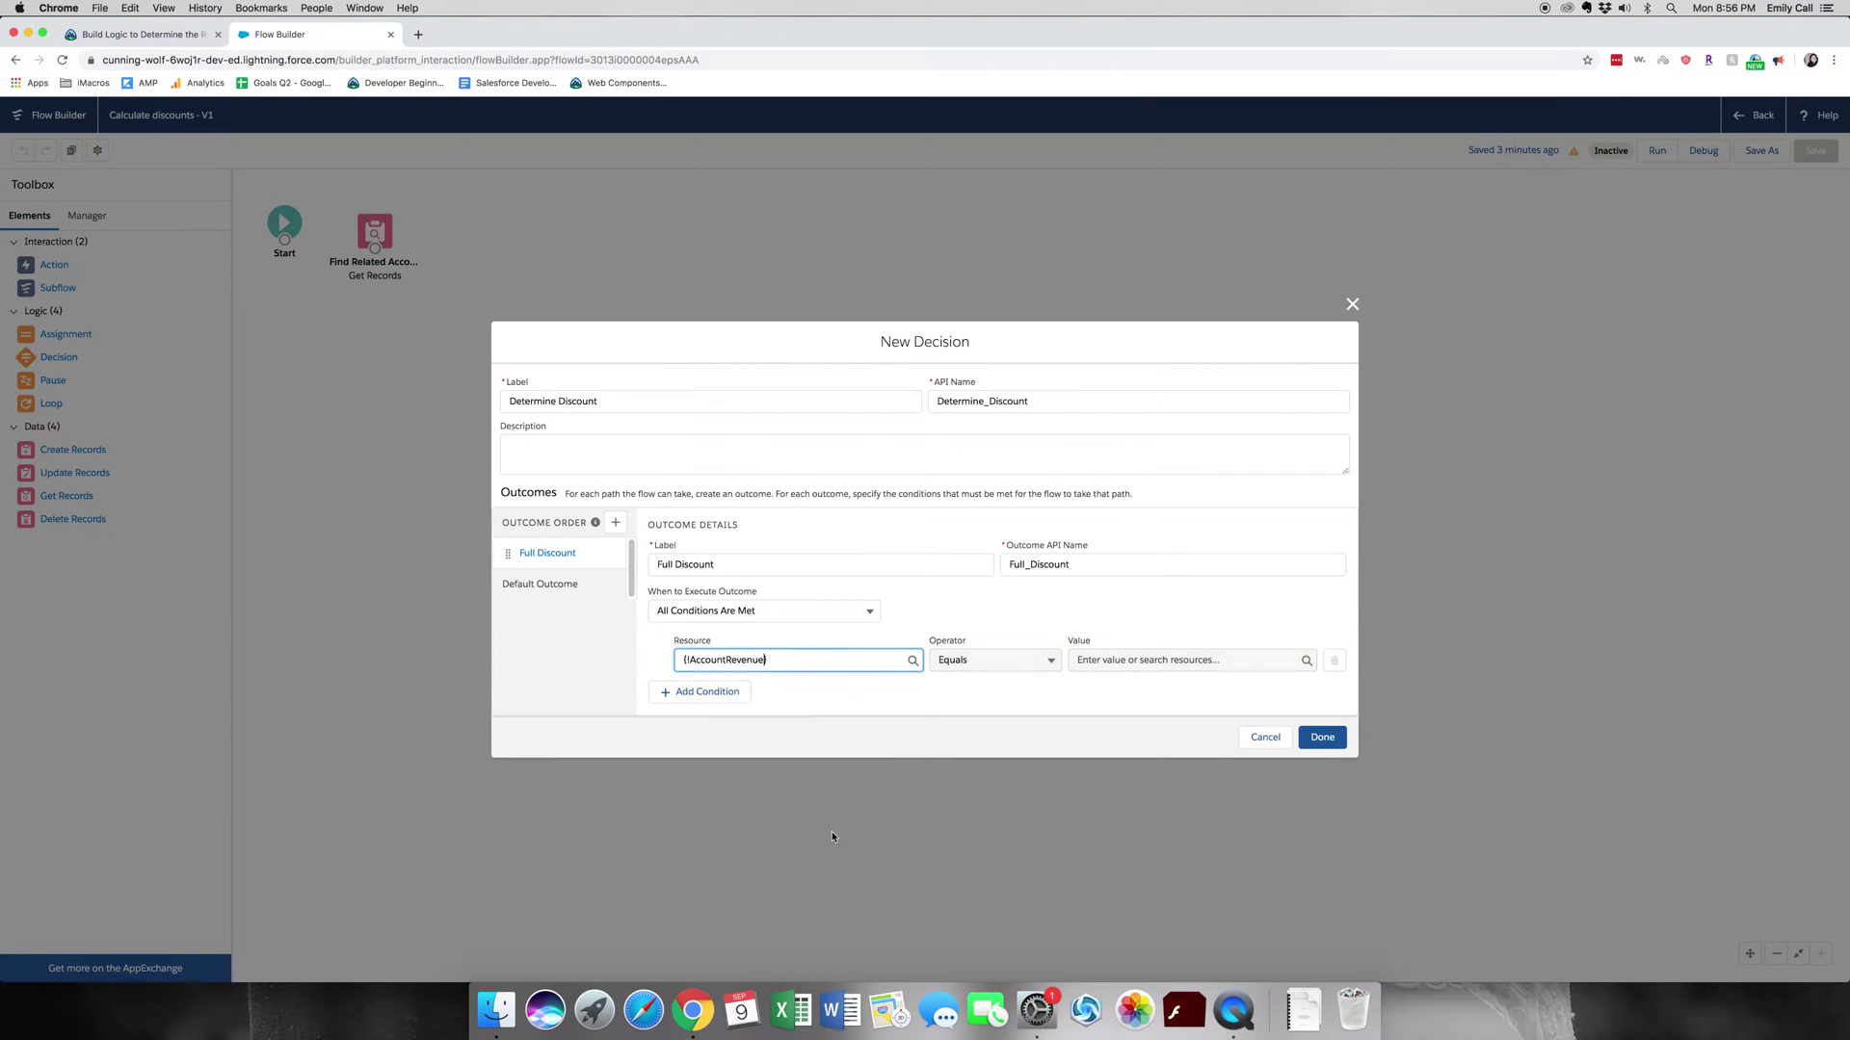
left_click(1123, 657)
left_click(1046, 663)
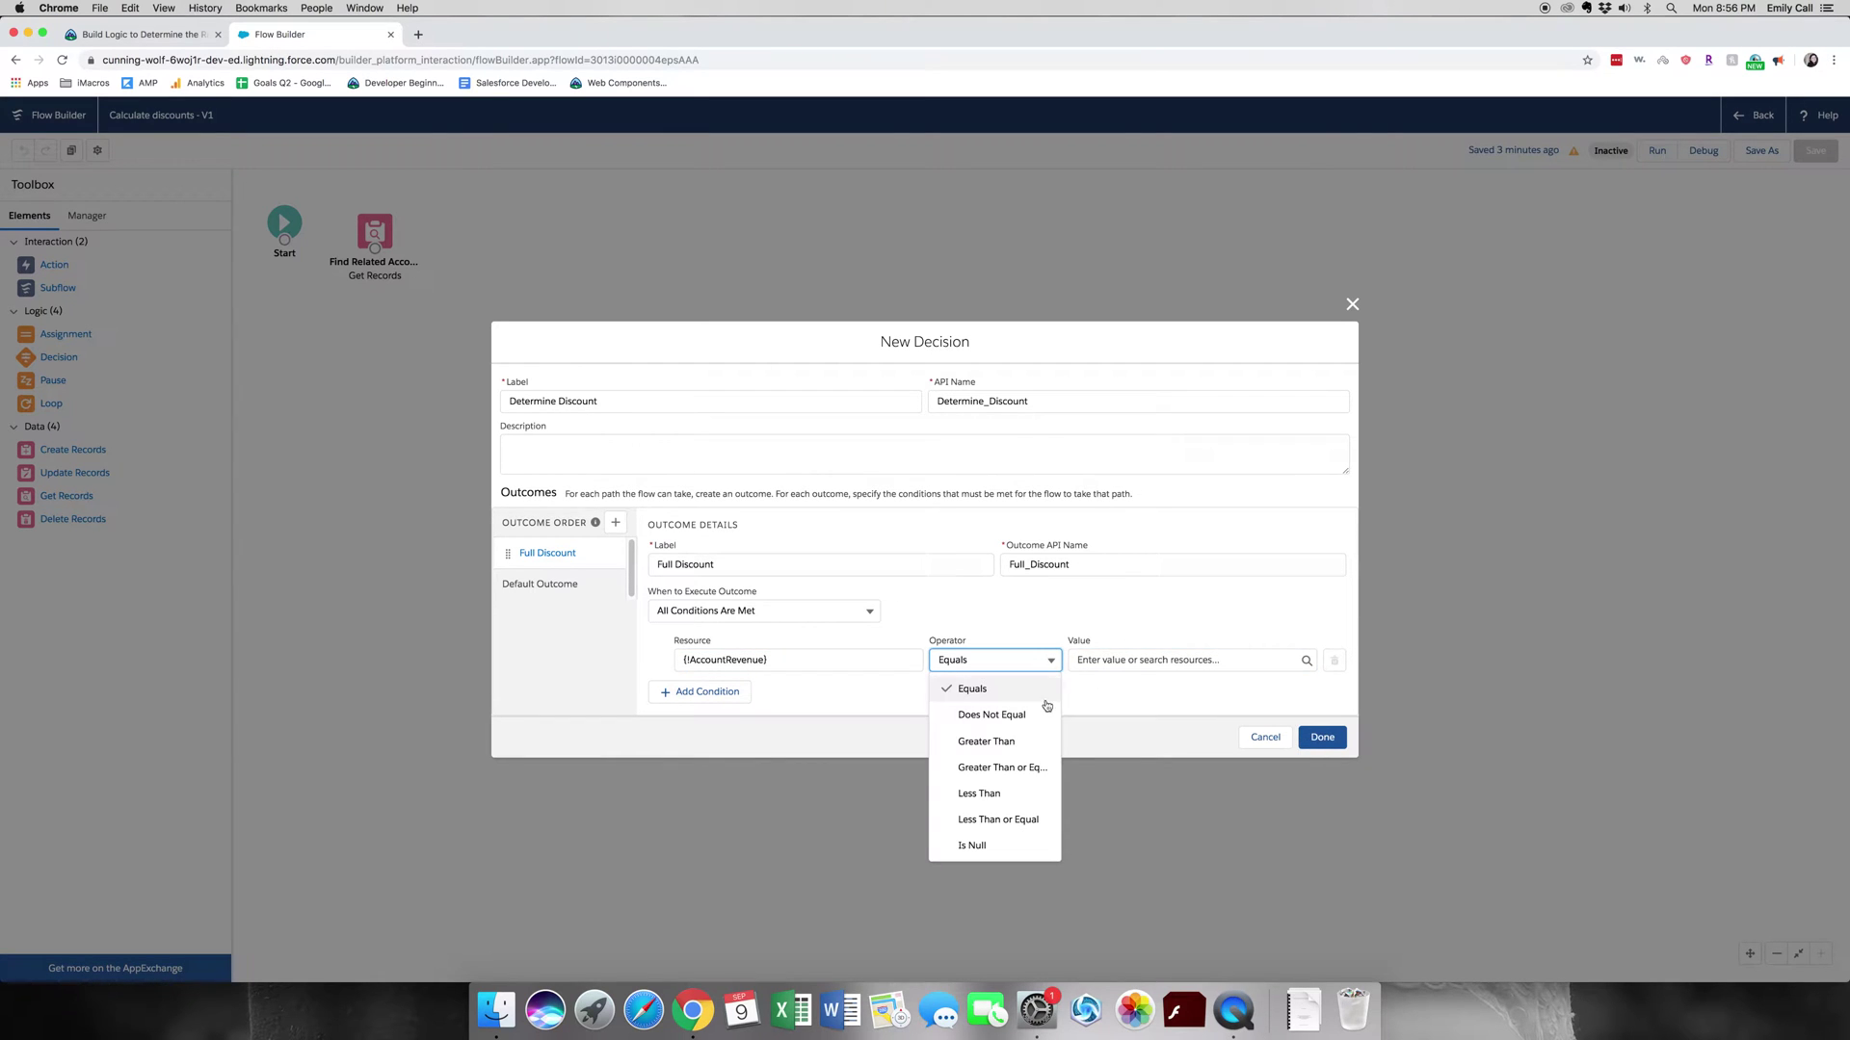
left_click(1001, 741)
left_click(1137, 658)
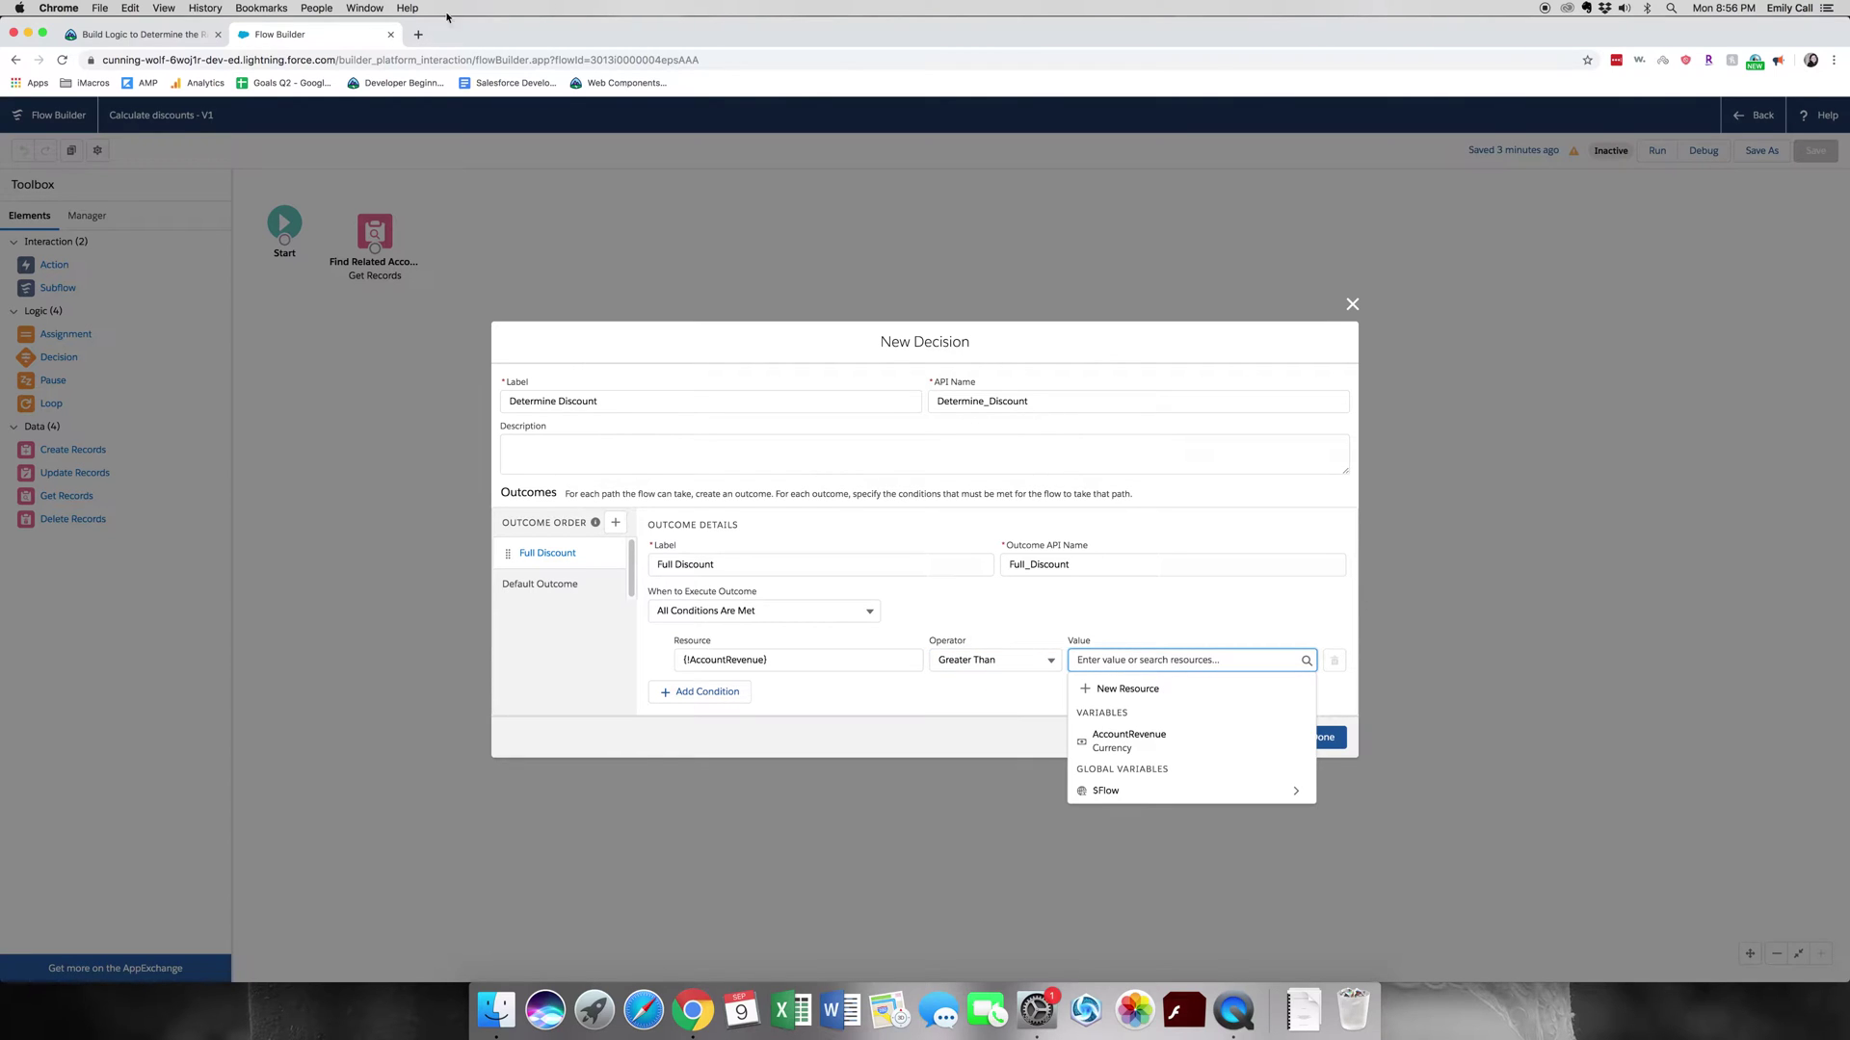
left_click(177, 37)
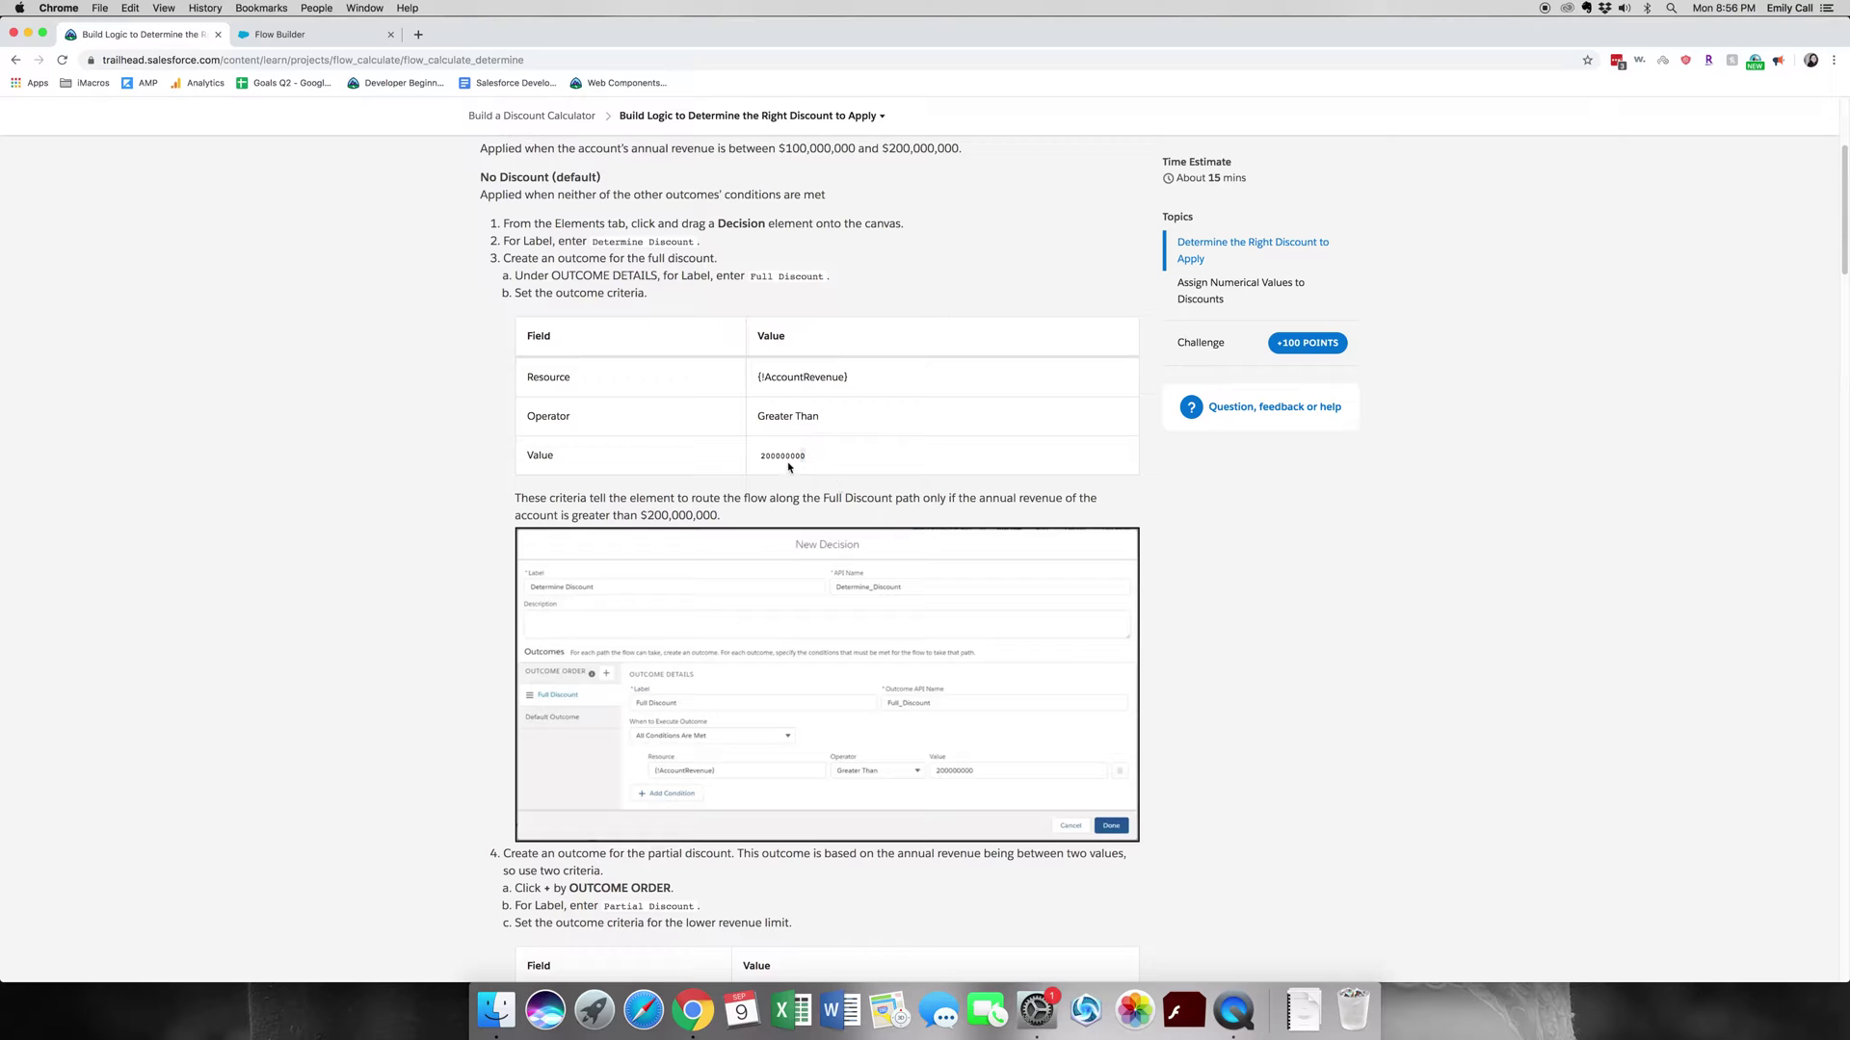
double_click(763, 459)
key("super+c")
left_click(289, 34)
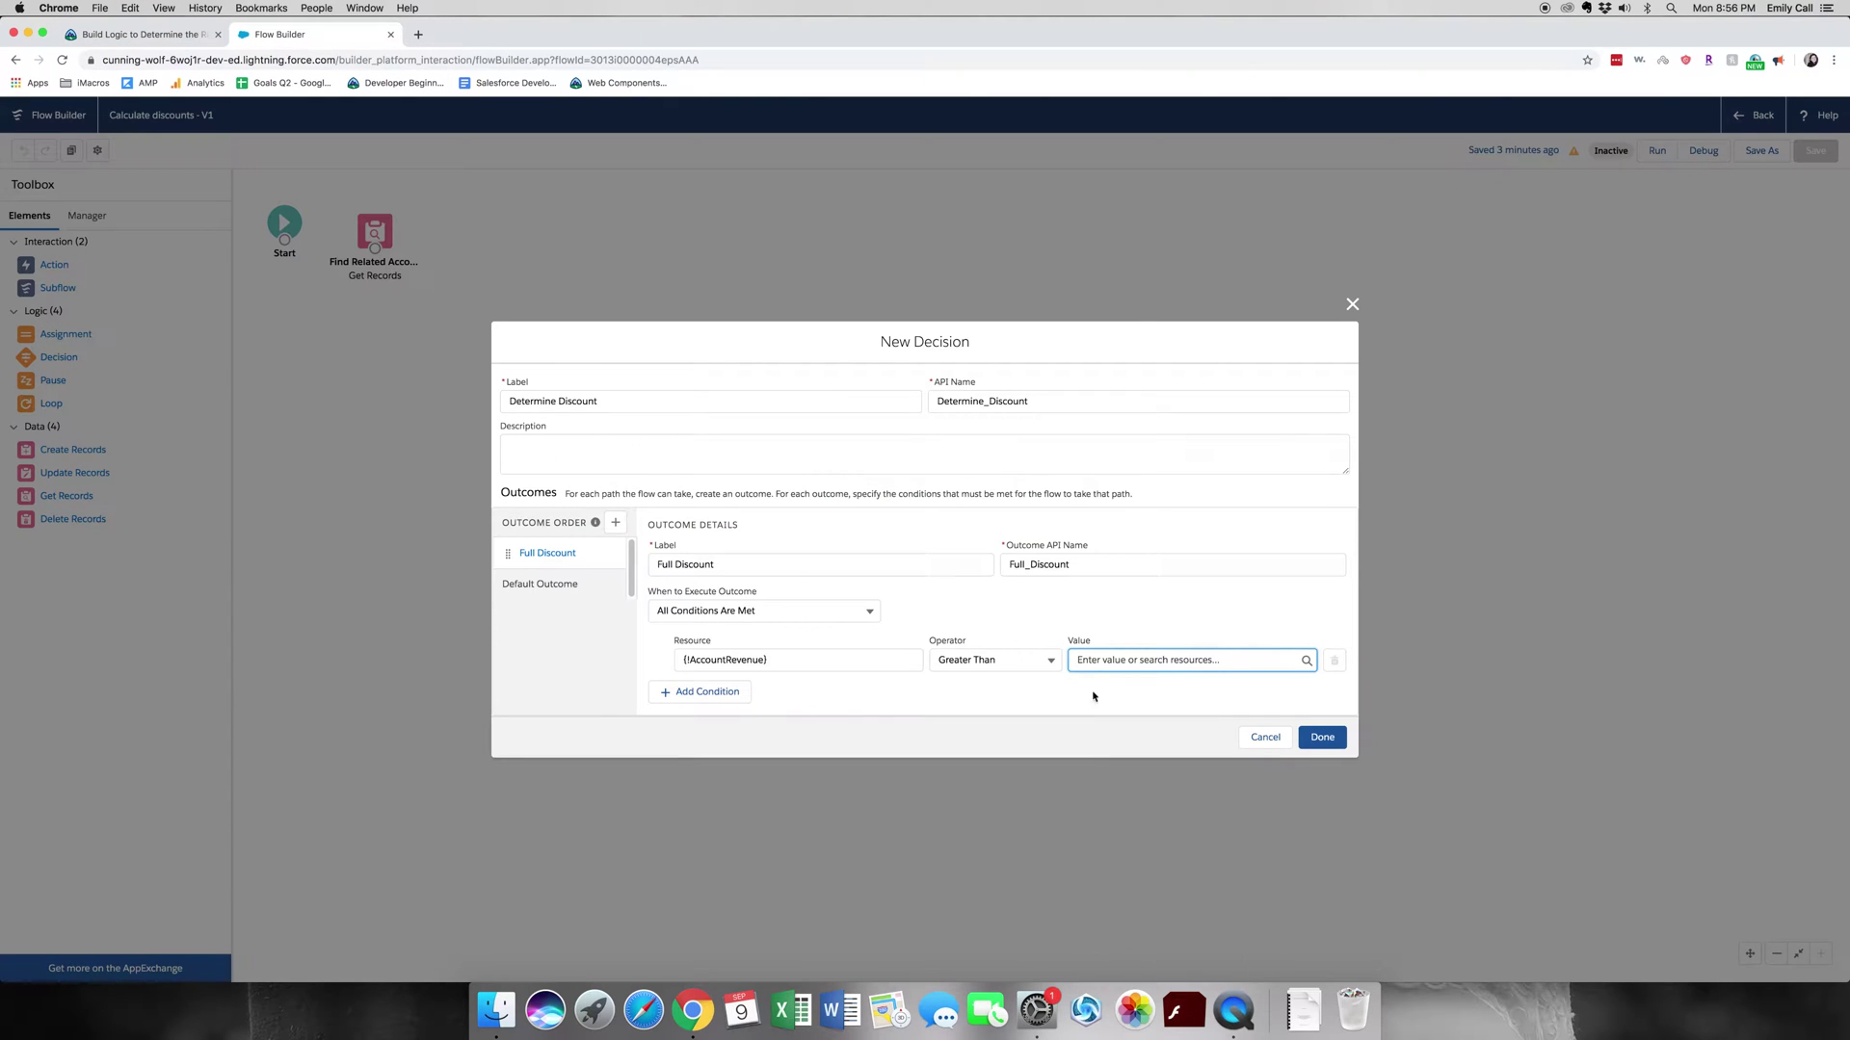
left_click(1114, 663)
key("super+v")
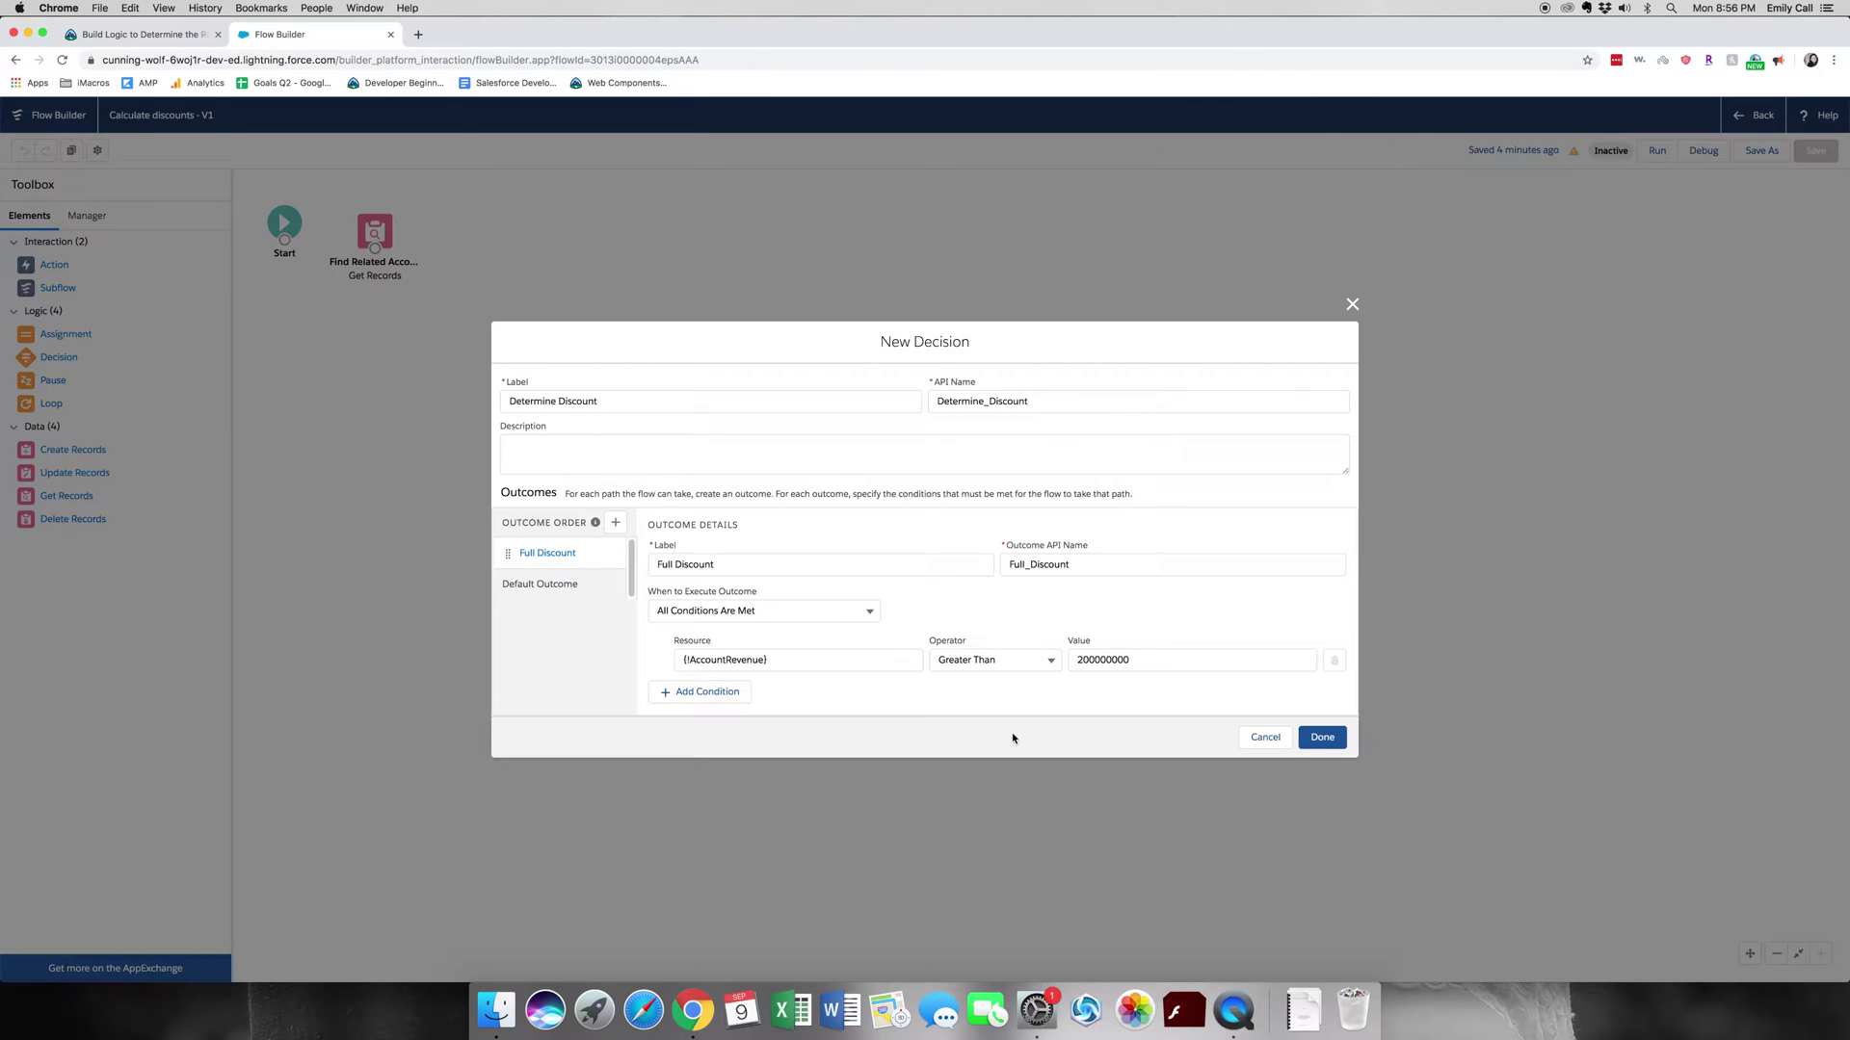
left_click(615, 523)
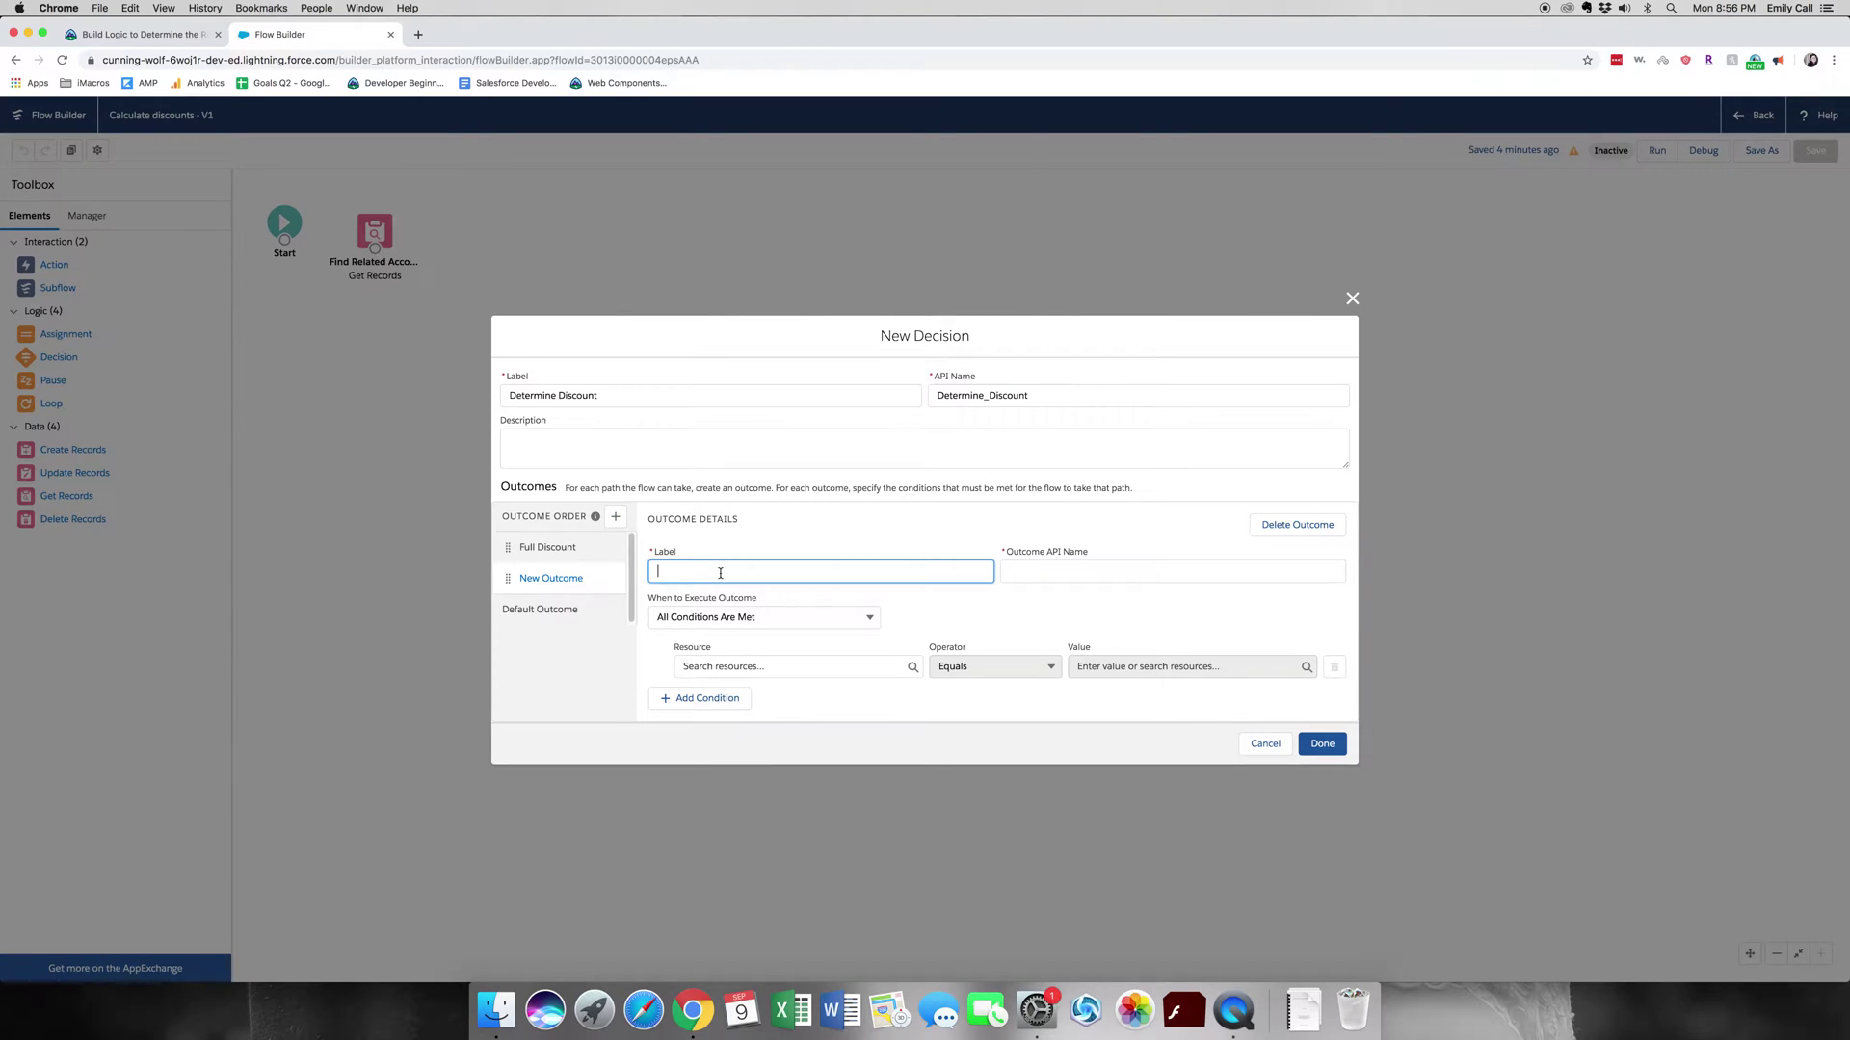
Name the second outcome Partial Discount with condition {!AccountRevenue} Greater Than or Equal 100000000.
type("Partial Discoutn")
key("Tab")
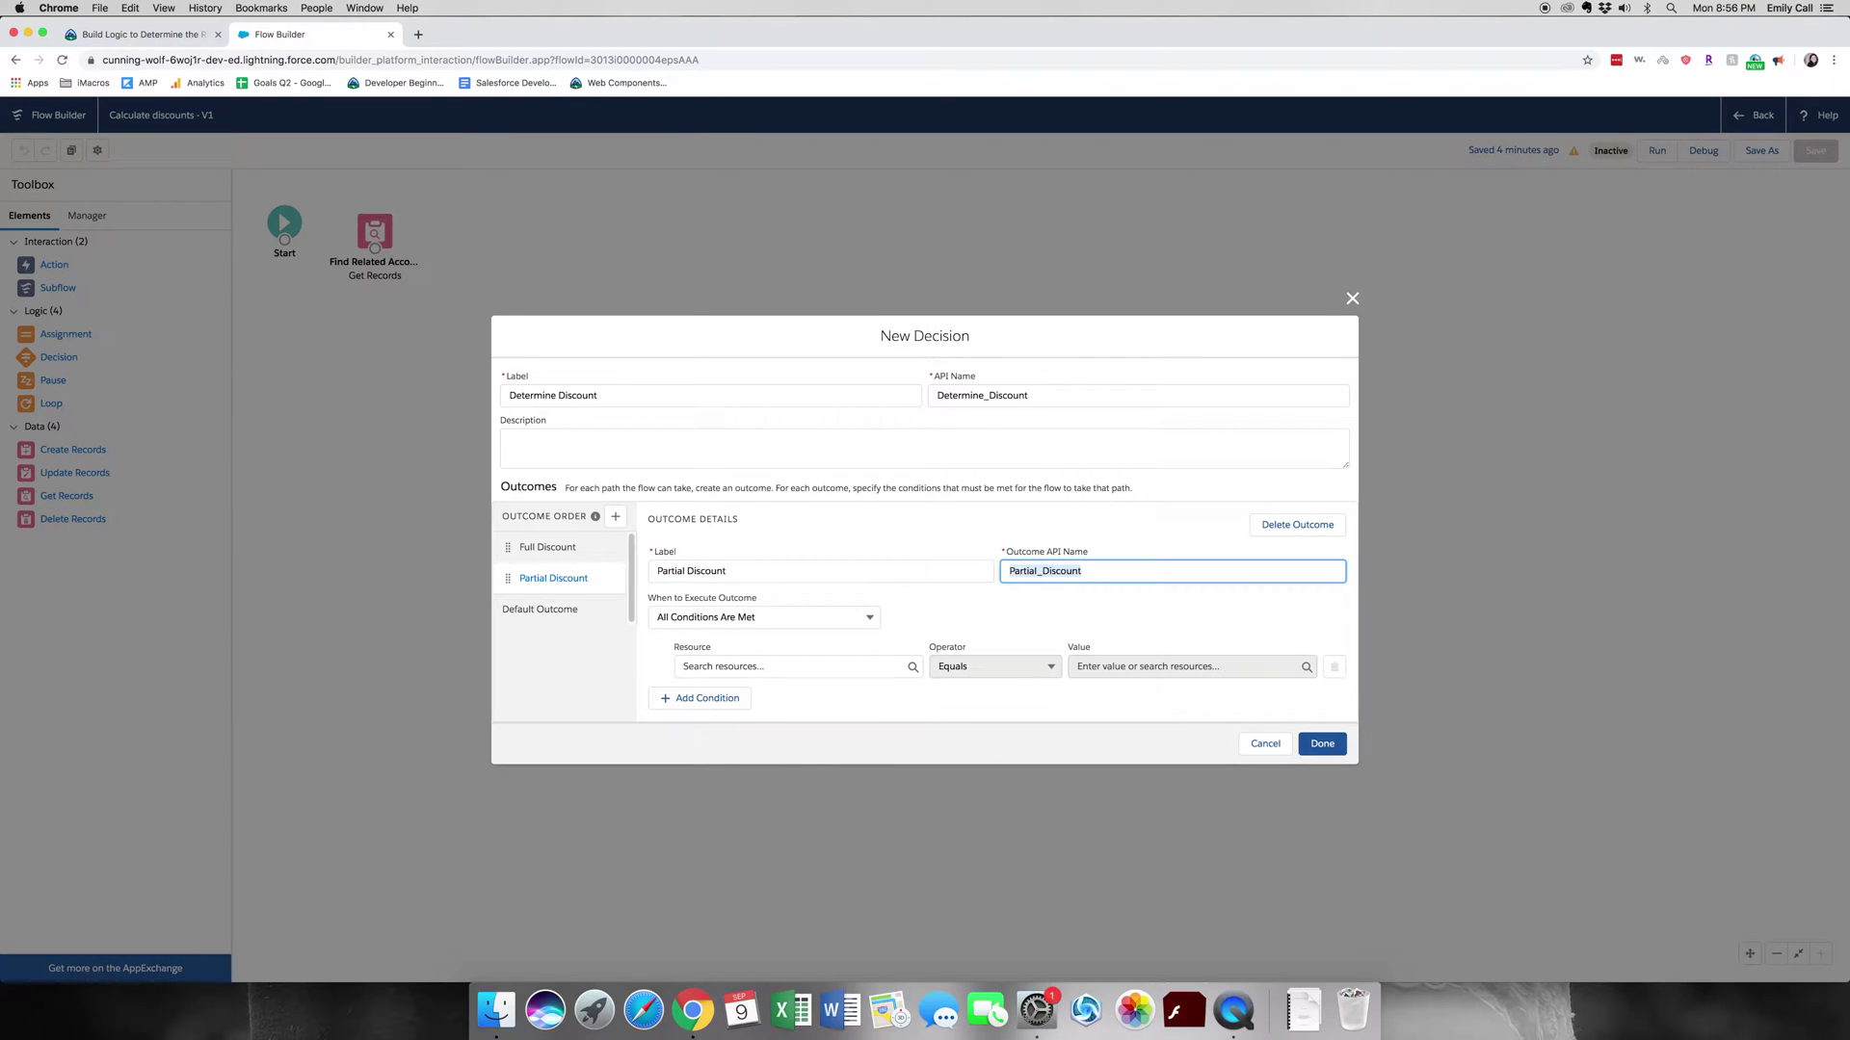
key("Tab")
key("Tab")
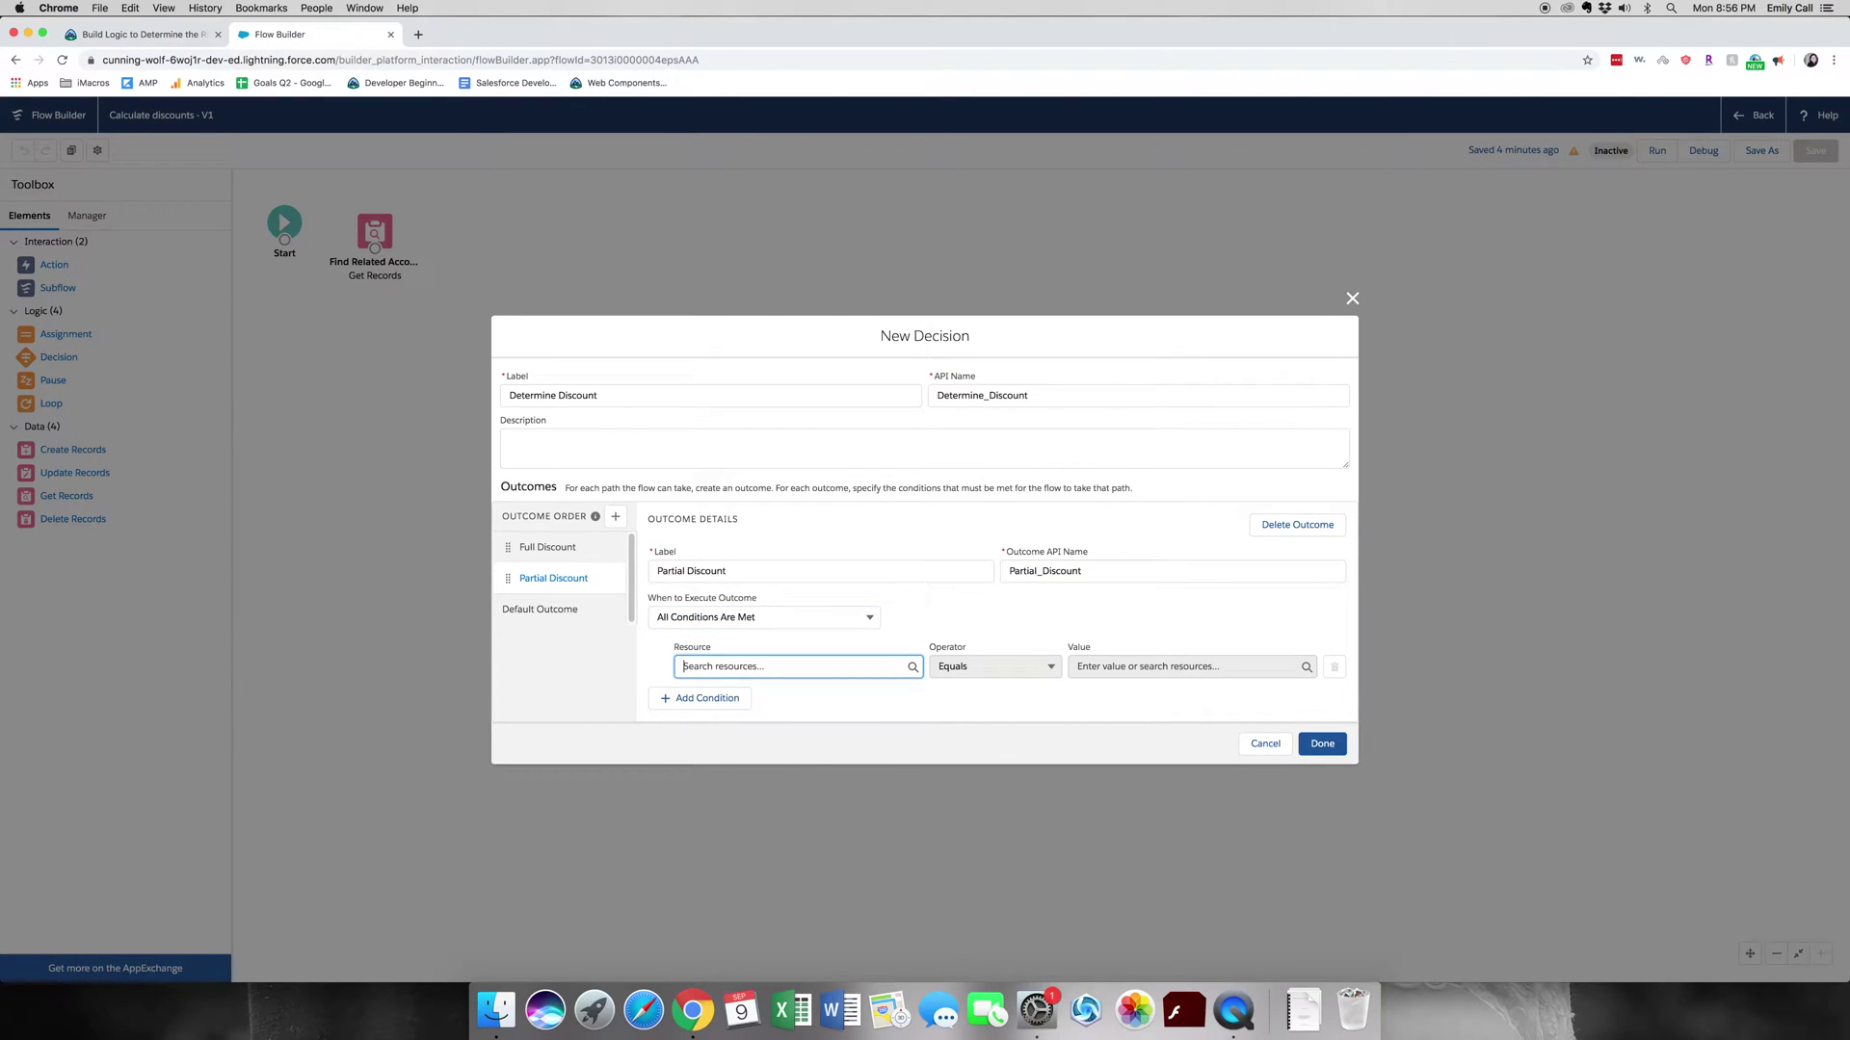
left_click(803, 674)
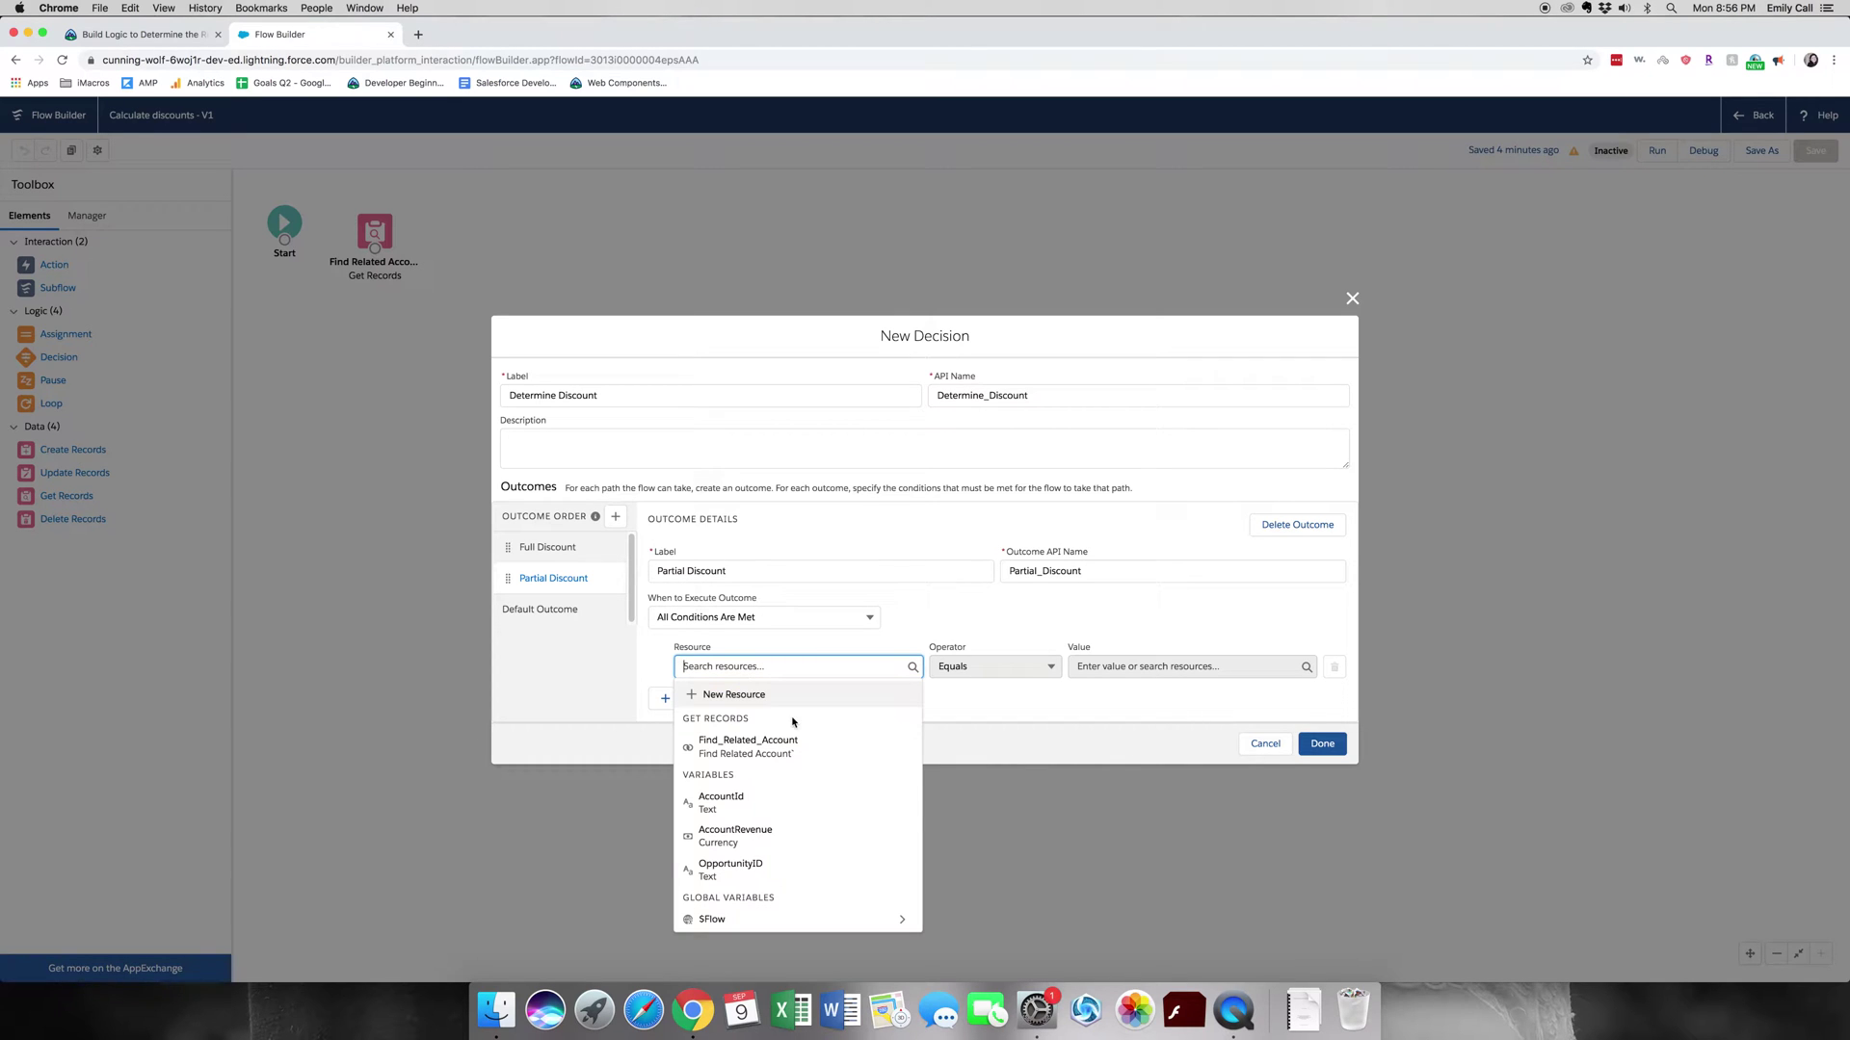
left_click(766, 837)
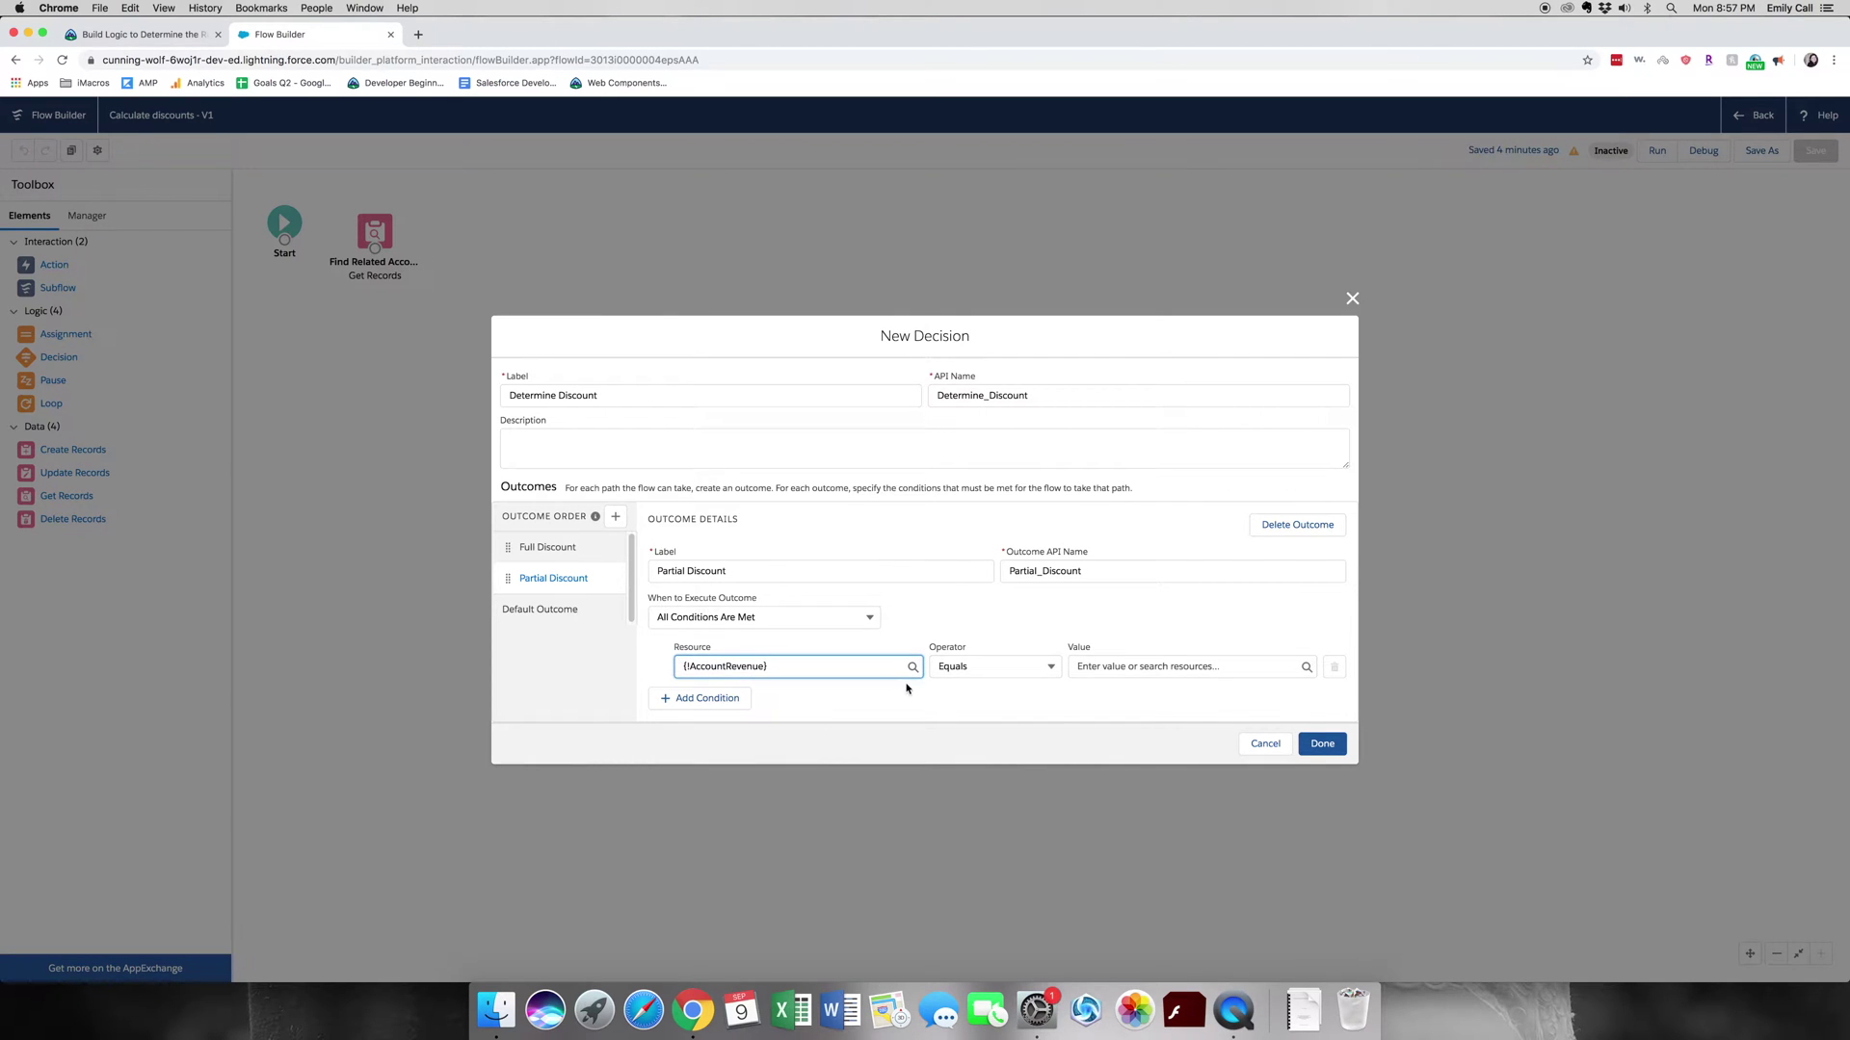
left_click(1106, 669)
left_click(997, 667)
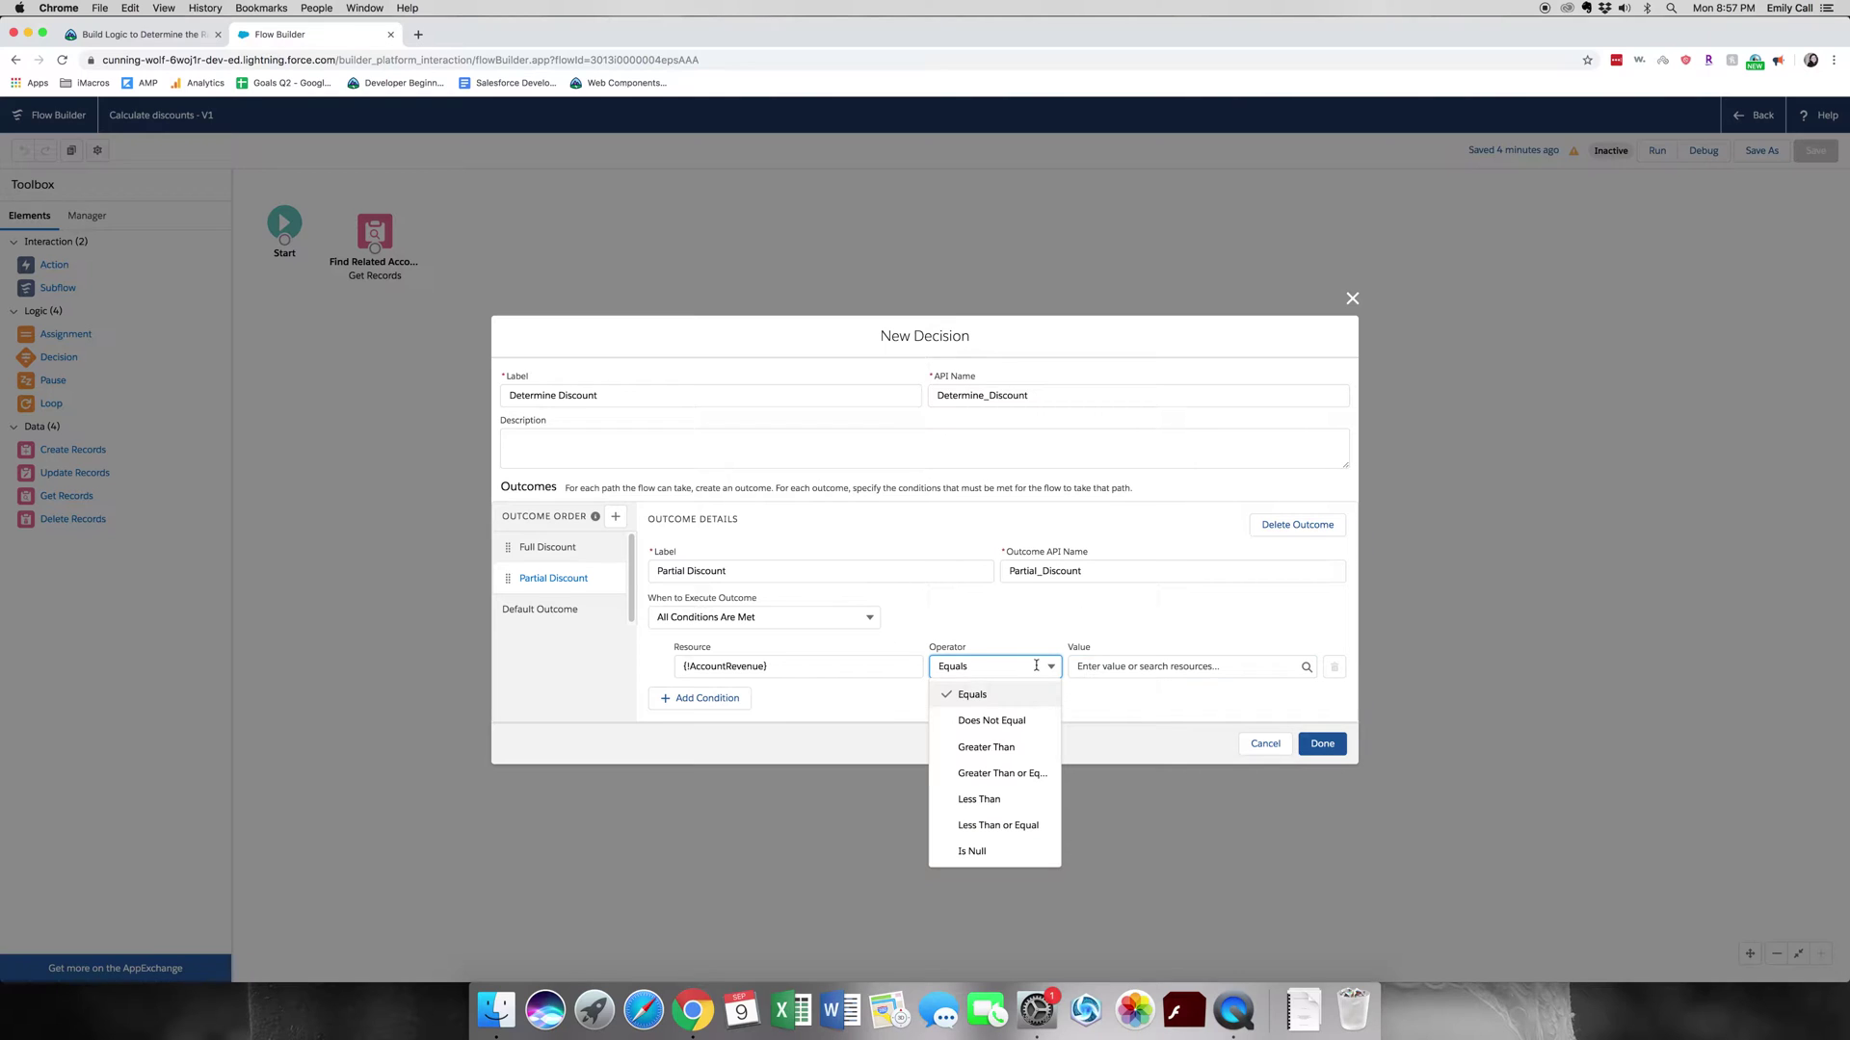
left_click(1037, 773)
left_click(1153, 668)
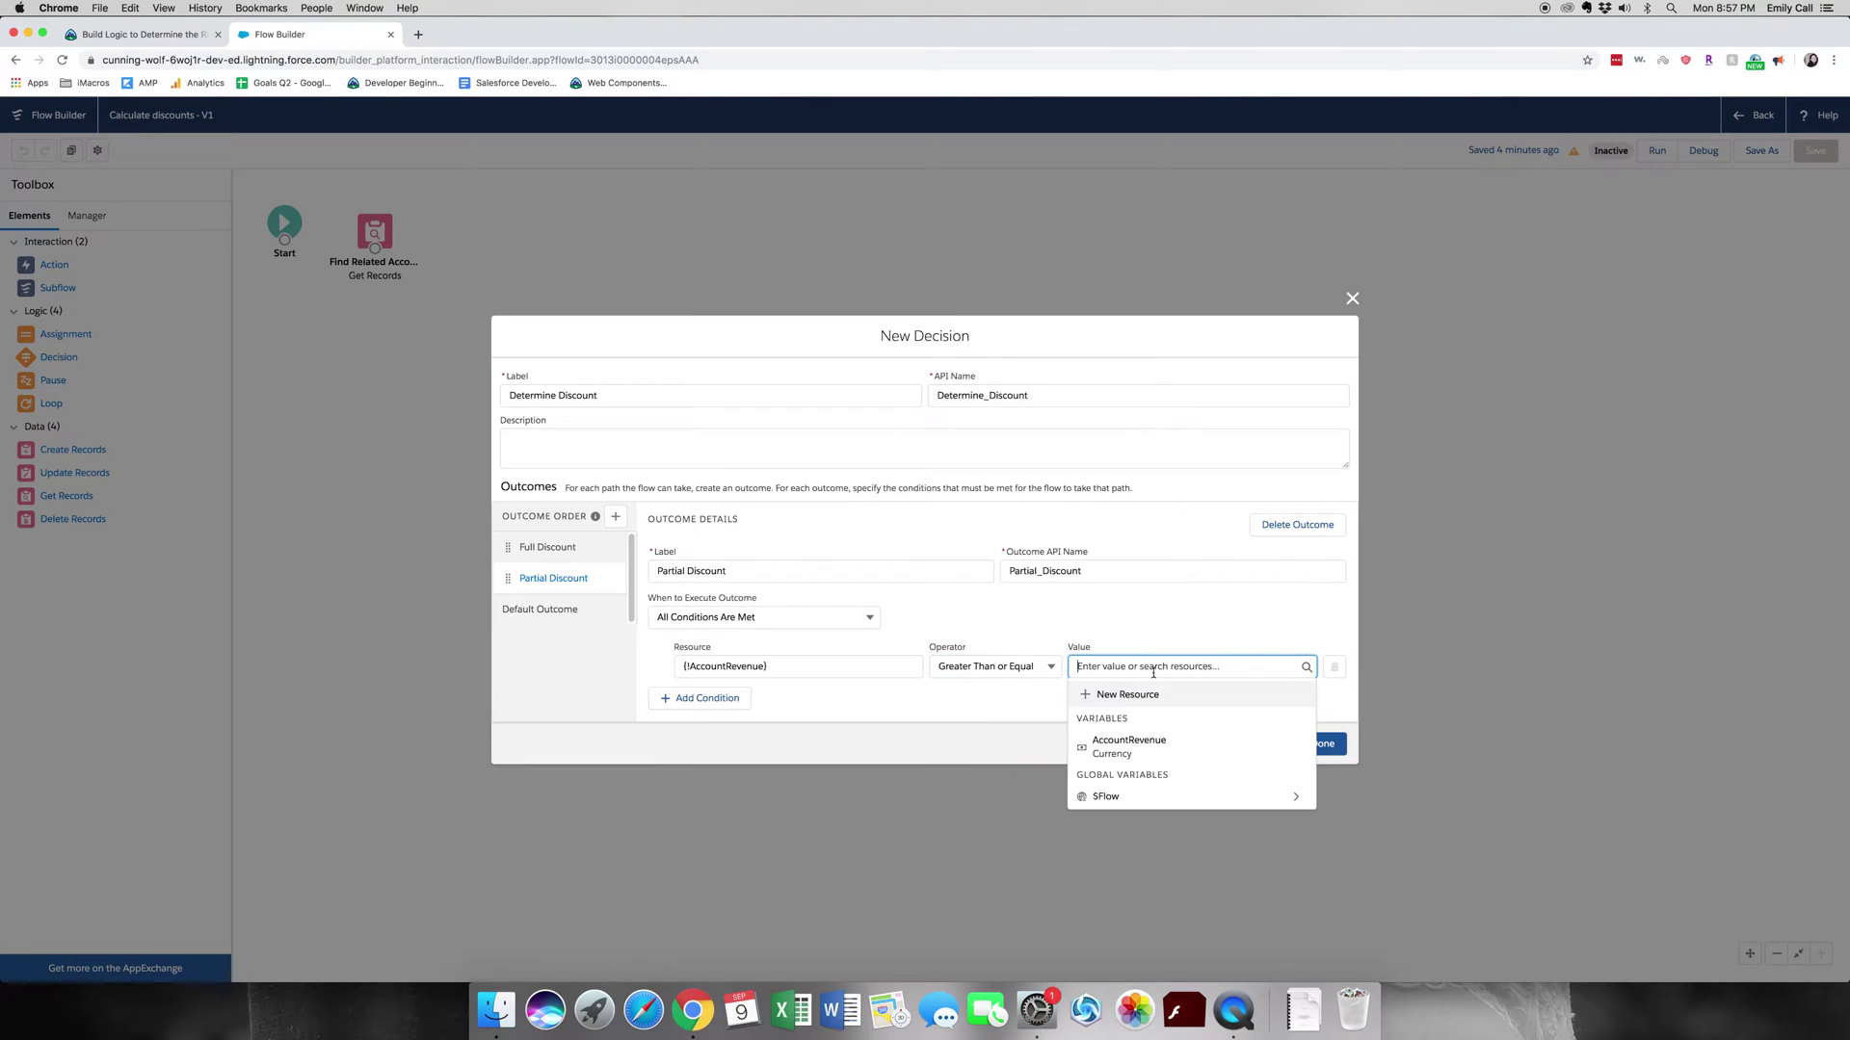
left_click(125, 34)
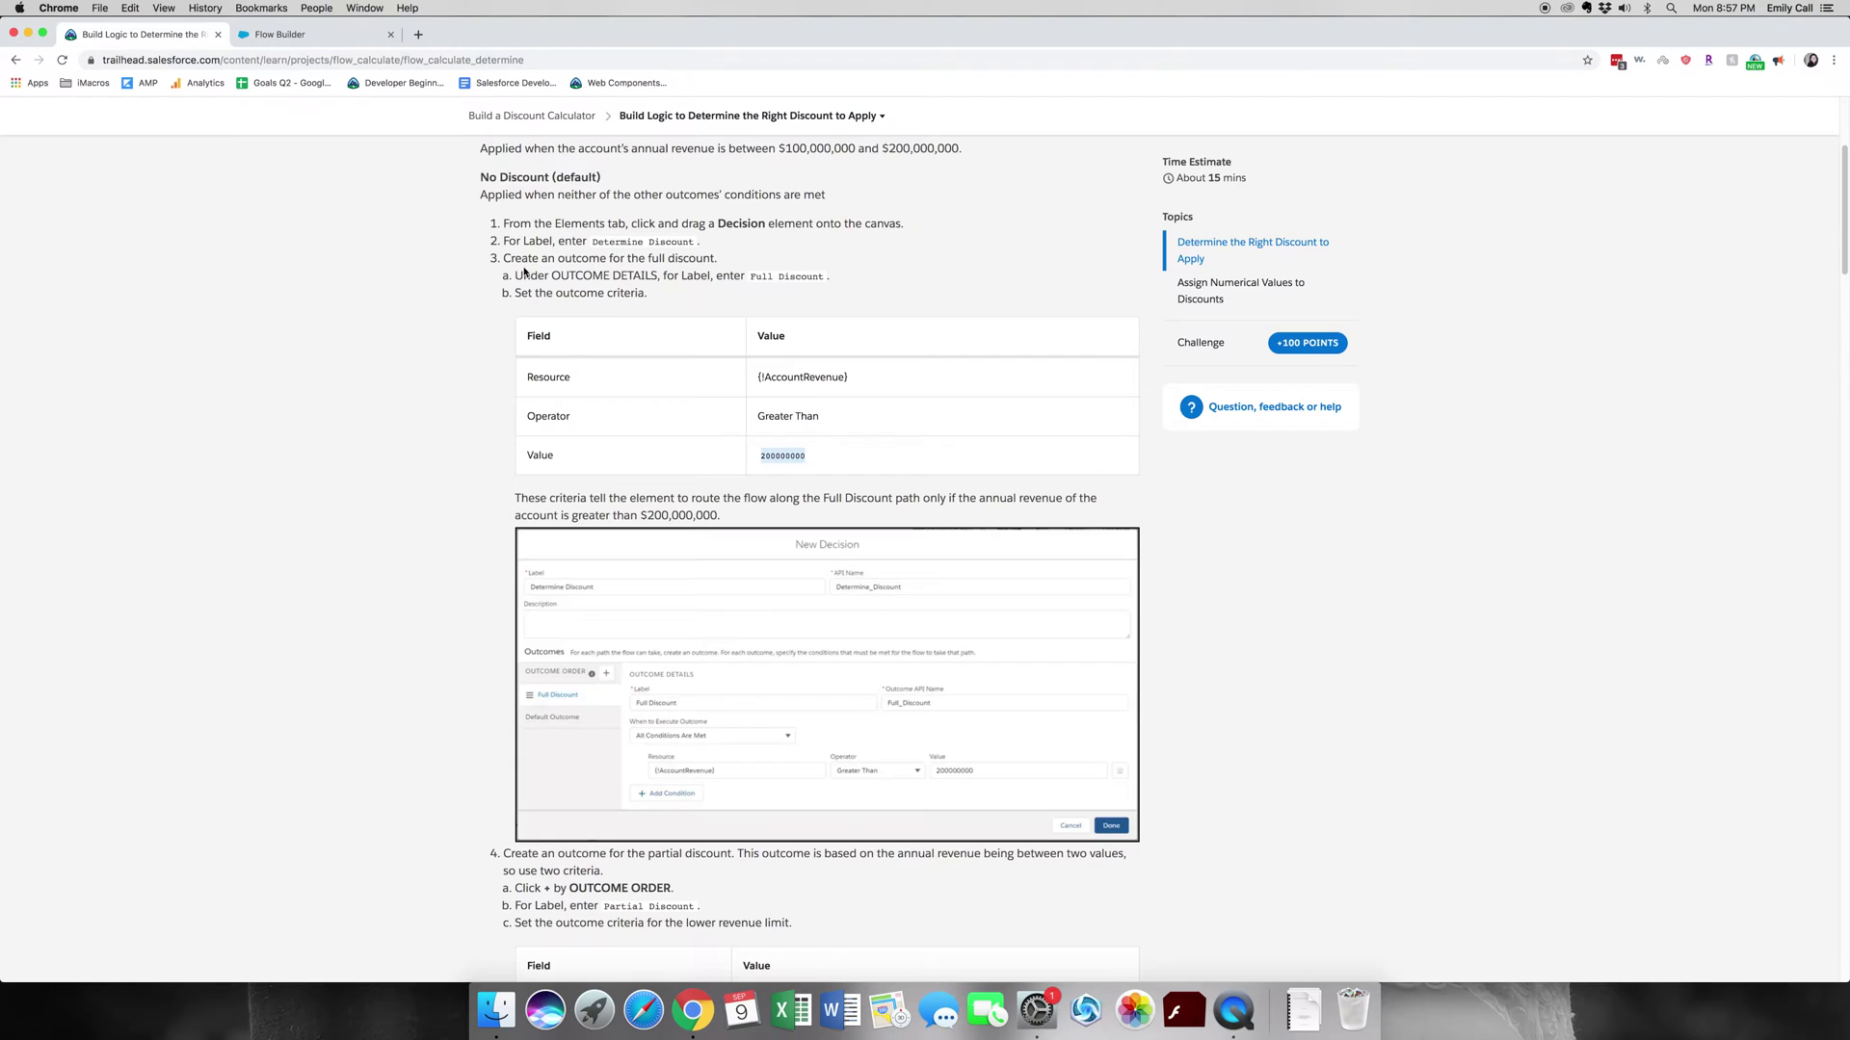
scroll(785, 543, "down", 5)
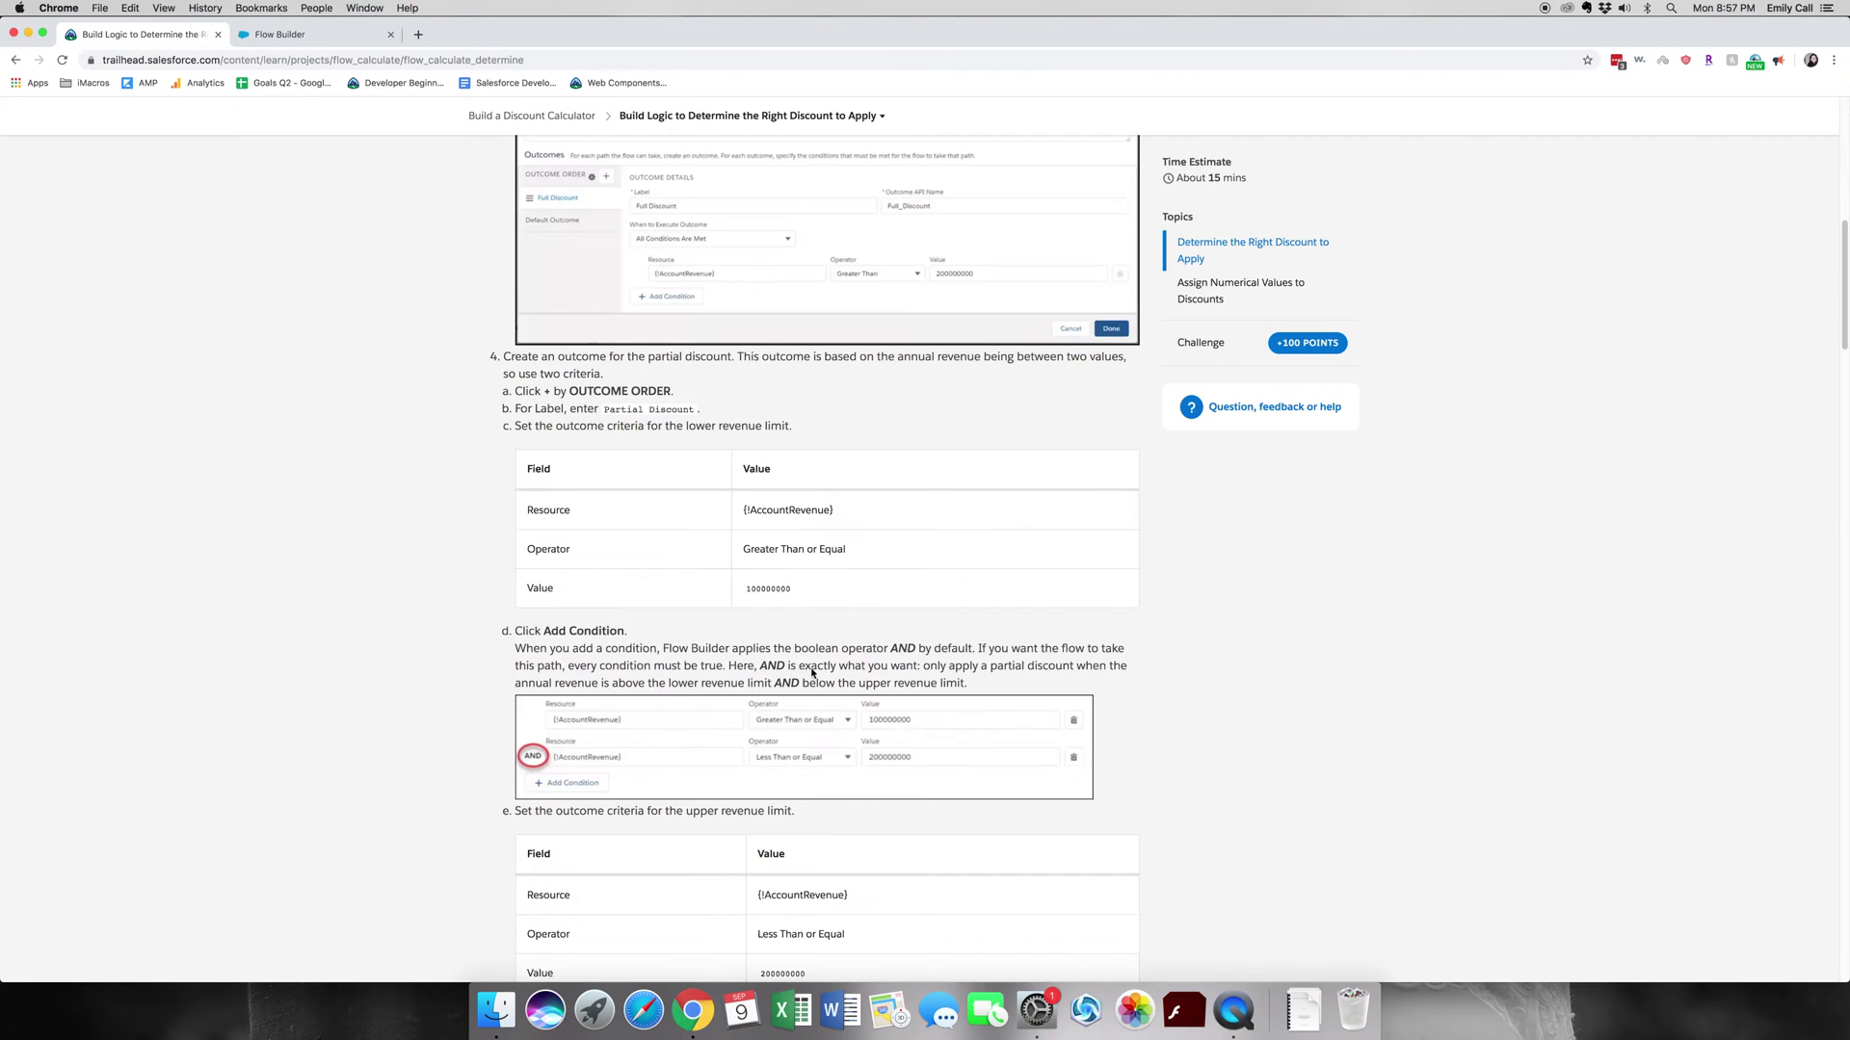
left_click_drag(812, 599, 741, 592)
key("super+c")
left_click(294, 35)
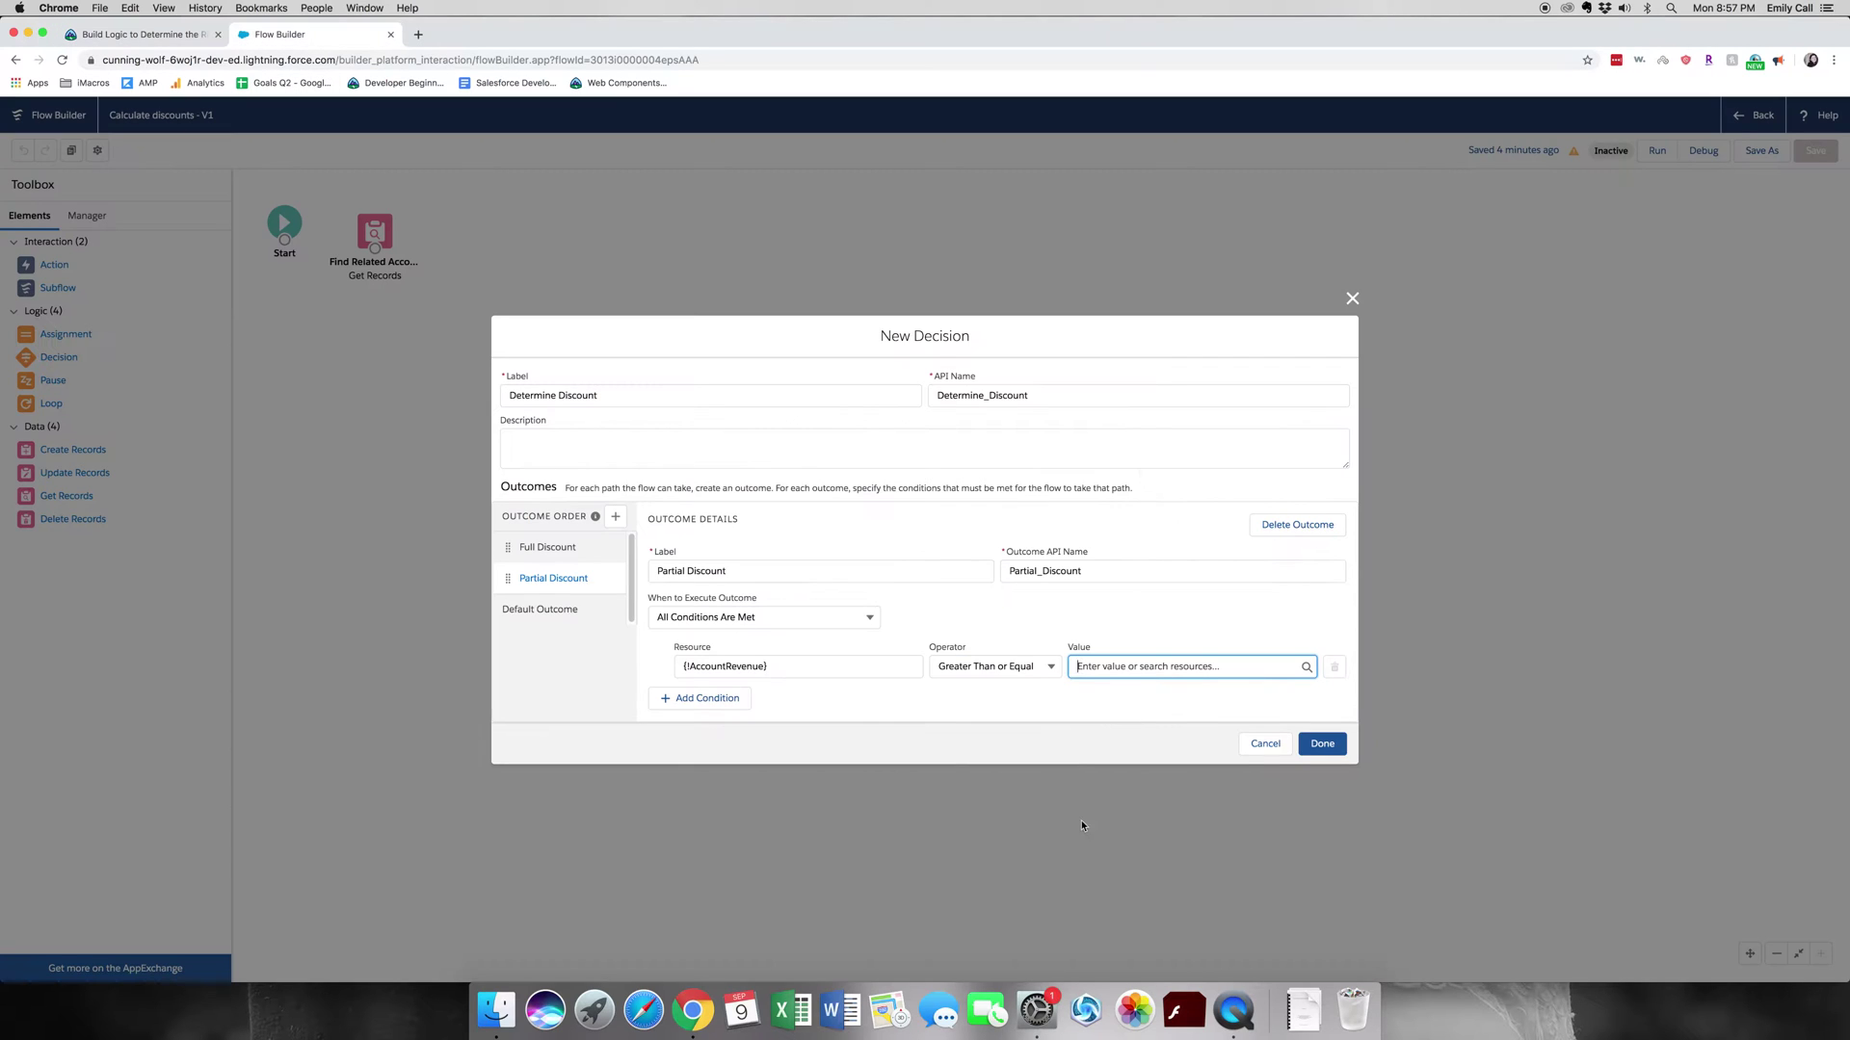
left_click(1159, 666)
key("super+v")
Add a second Partial Discount condition: {!AccountRevenue} Less Than or Equal 200000000.
left_click(718, 701)
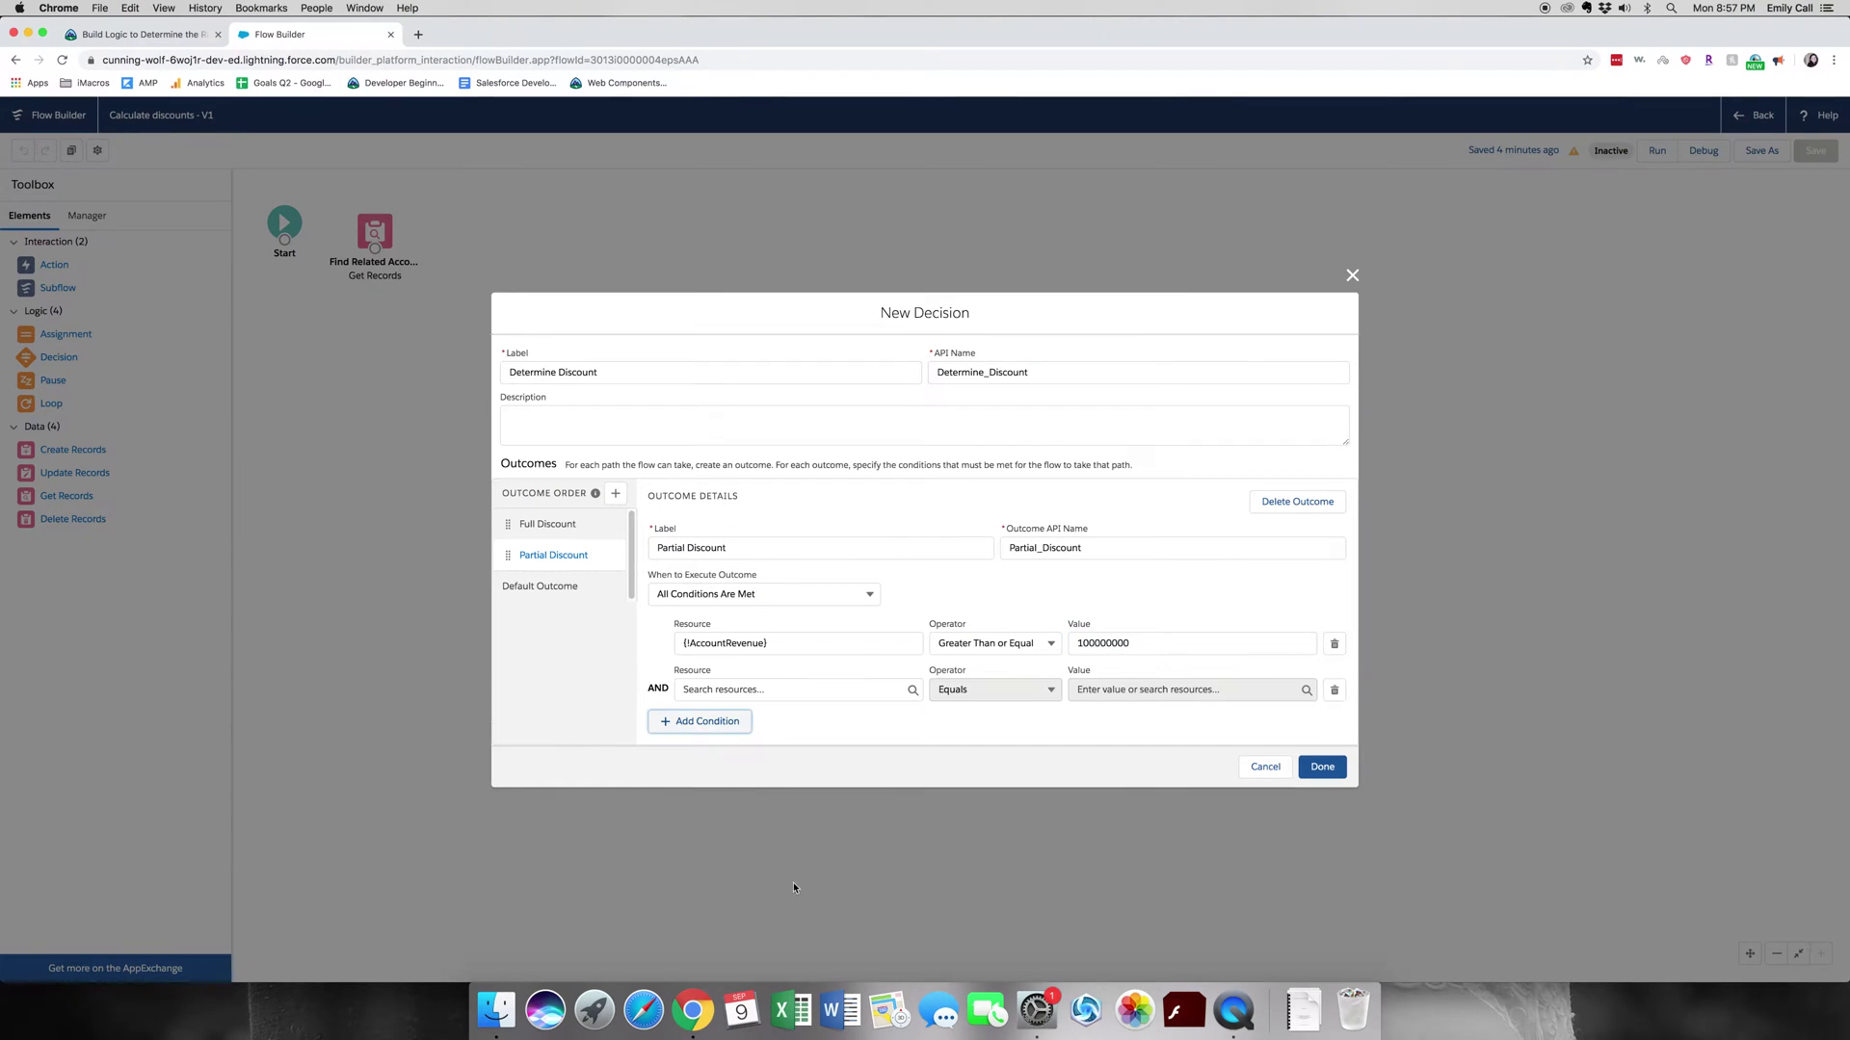
left_click(738, 691)
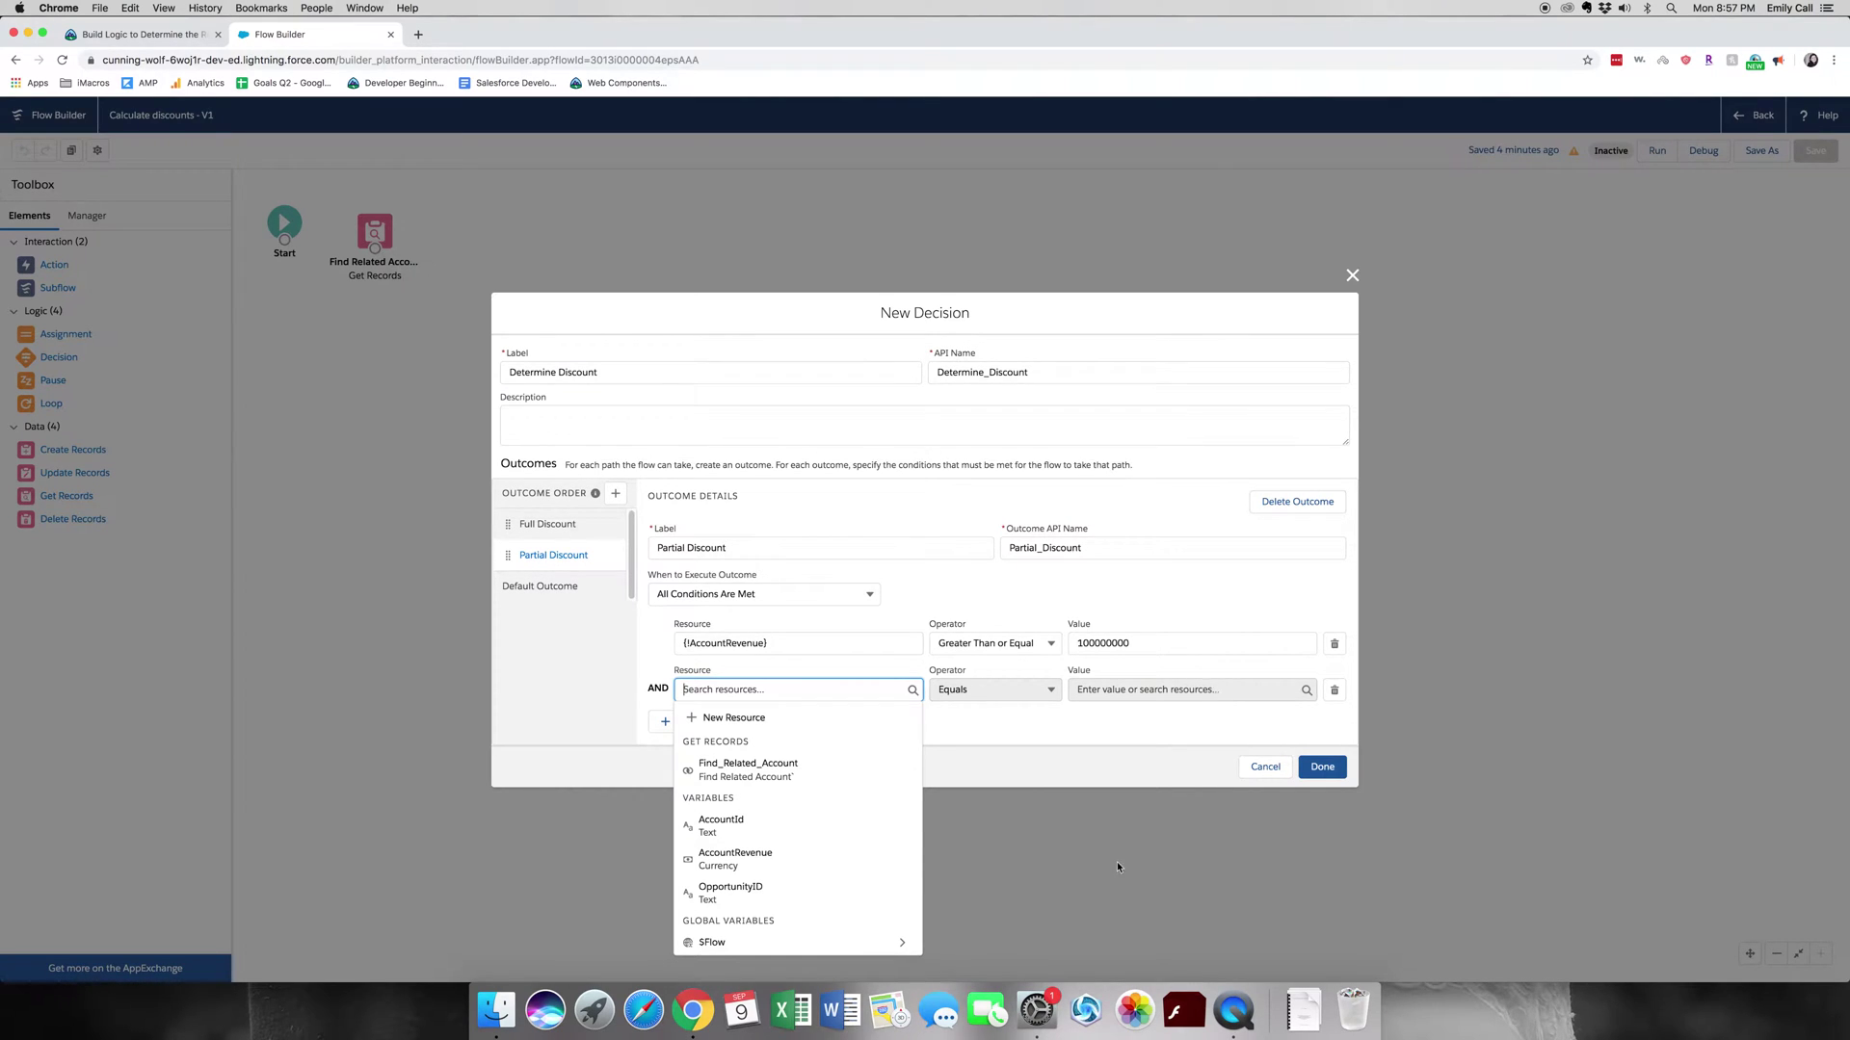
left_click(797, 857)
left_click(997, 690)
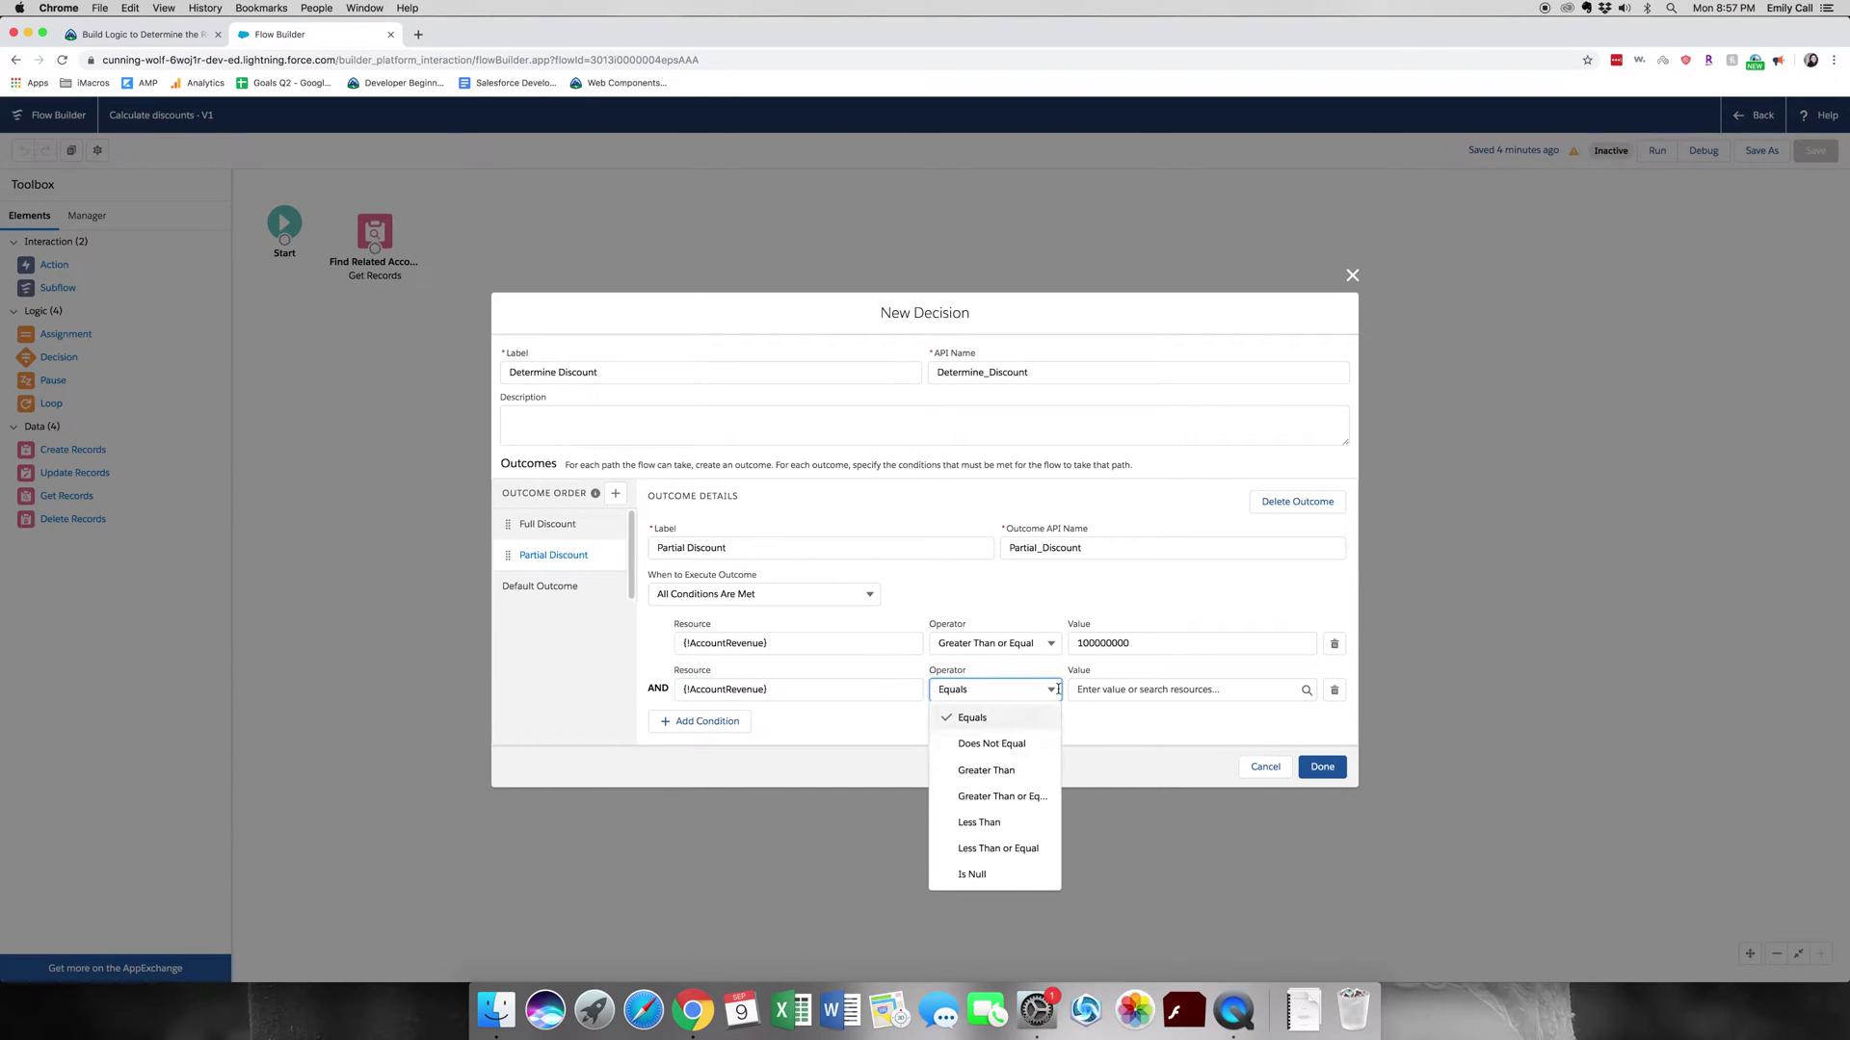
left_click(998, 848)
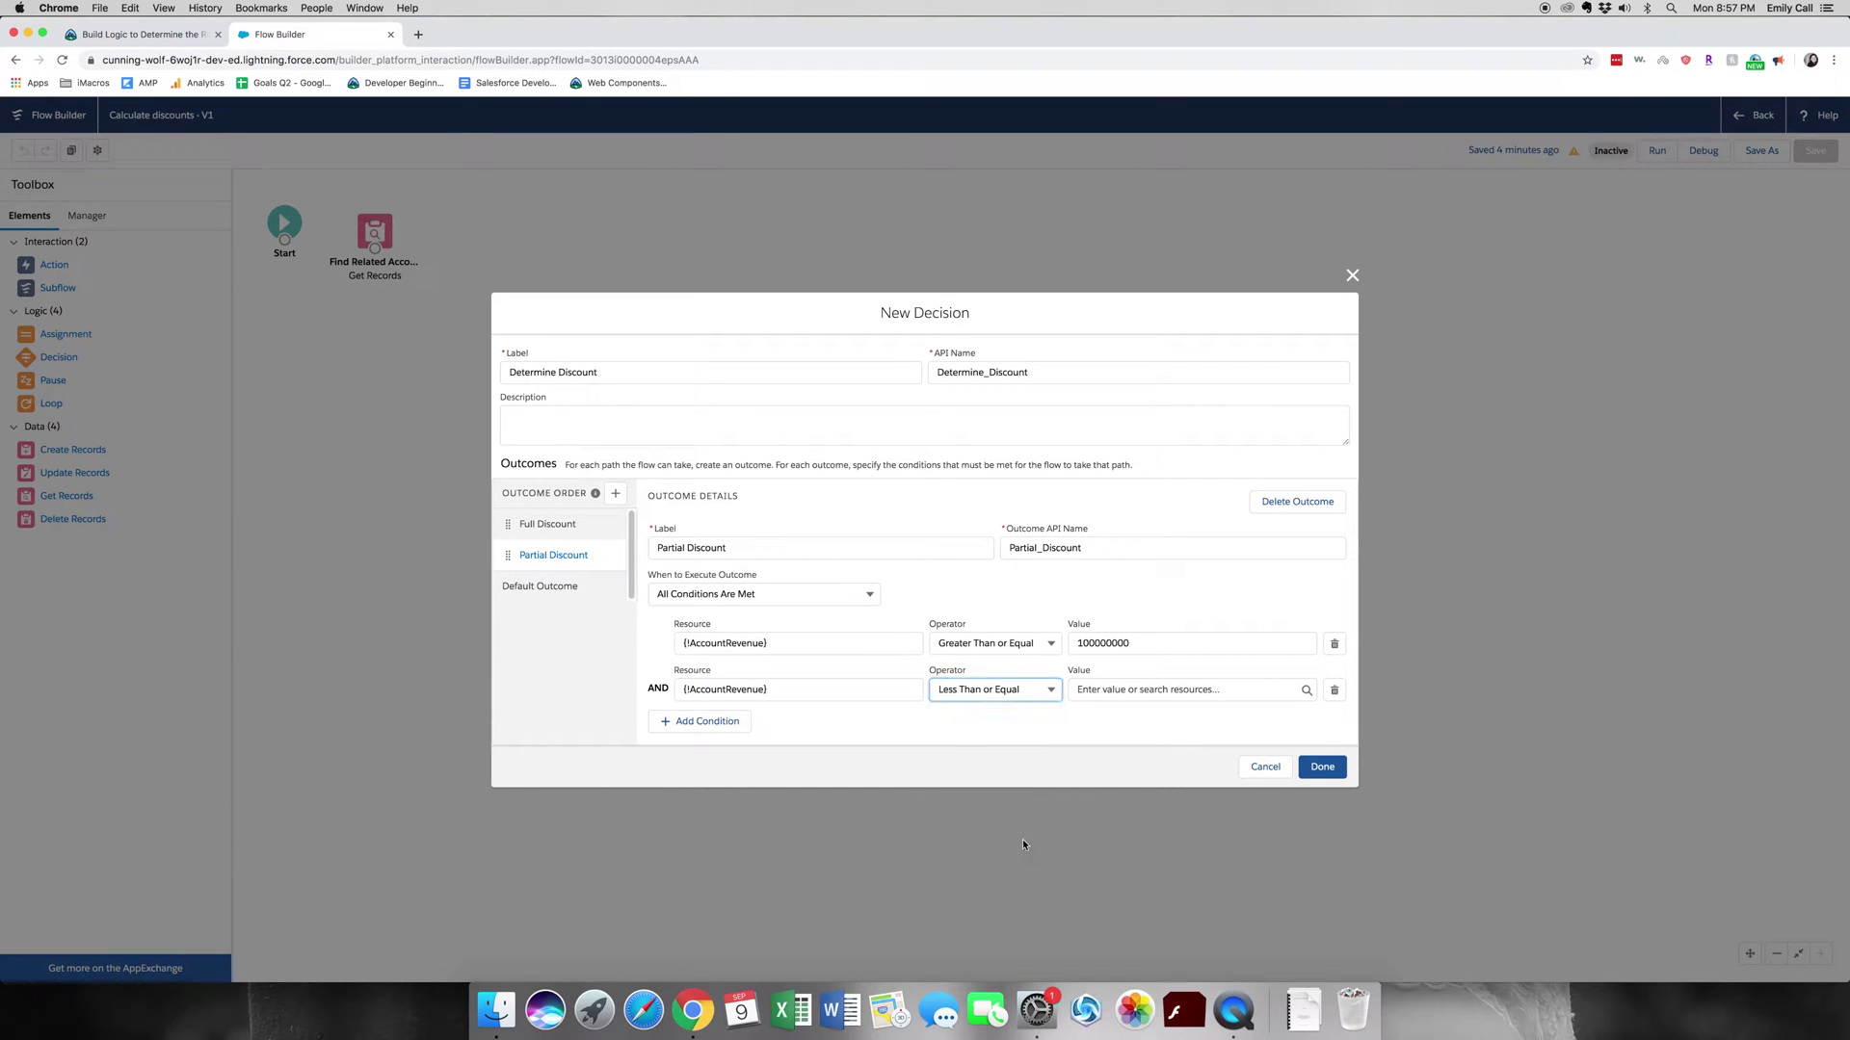
left_click(1164, 690)
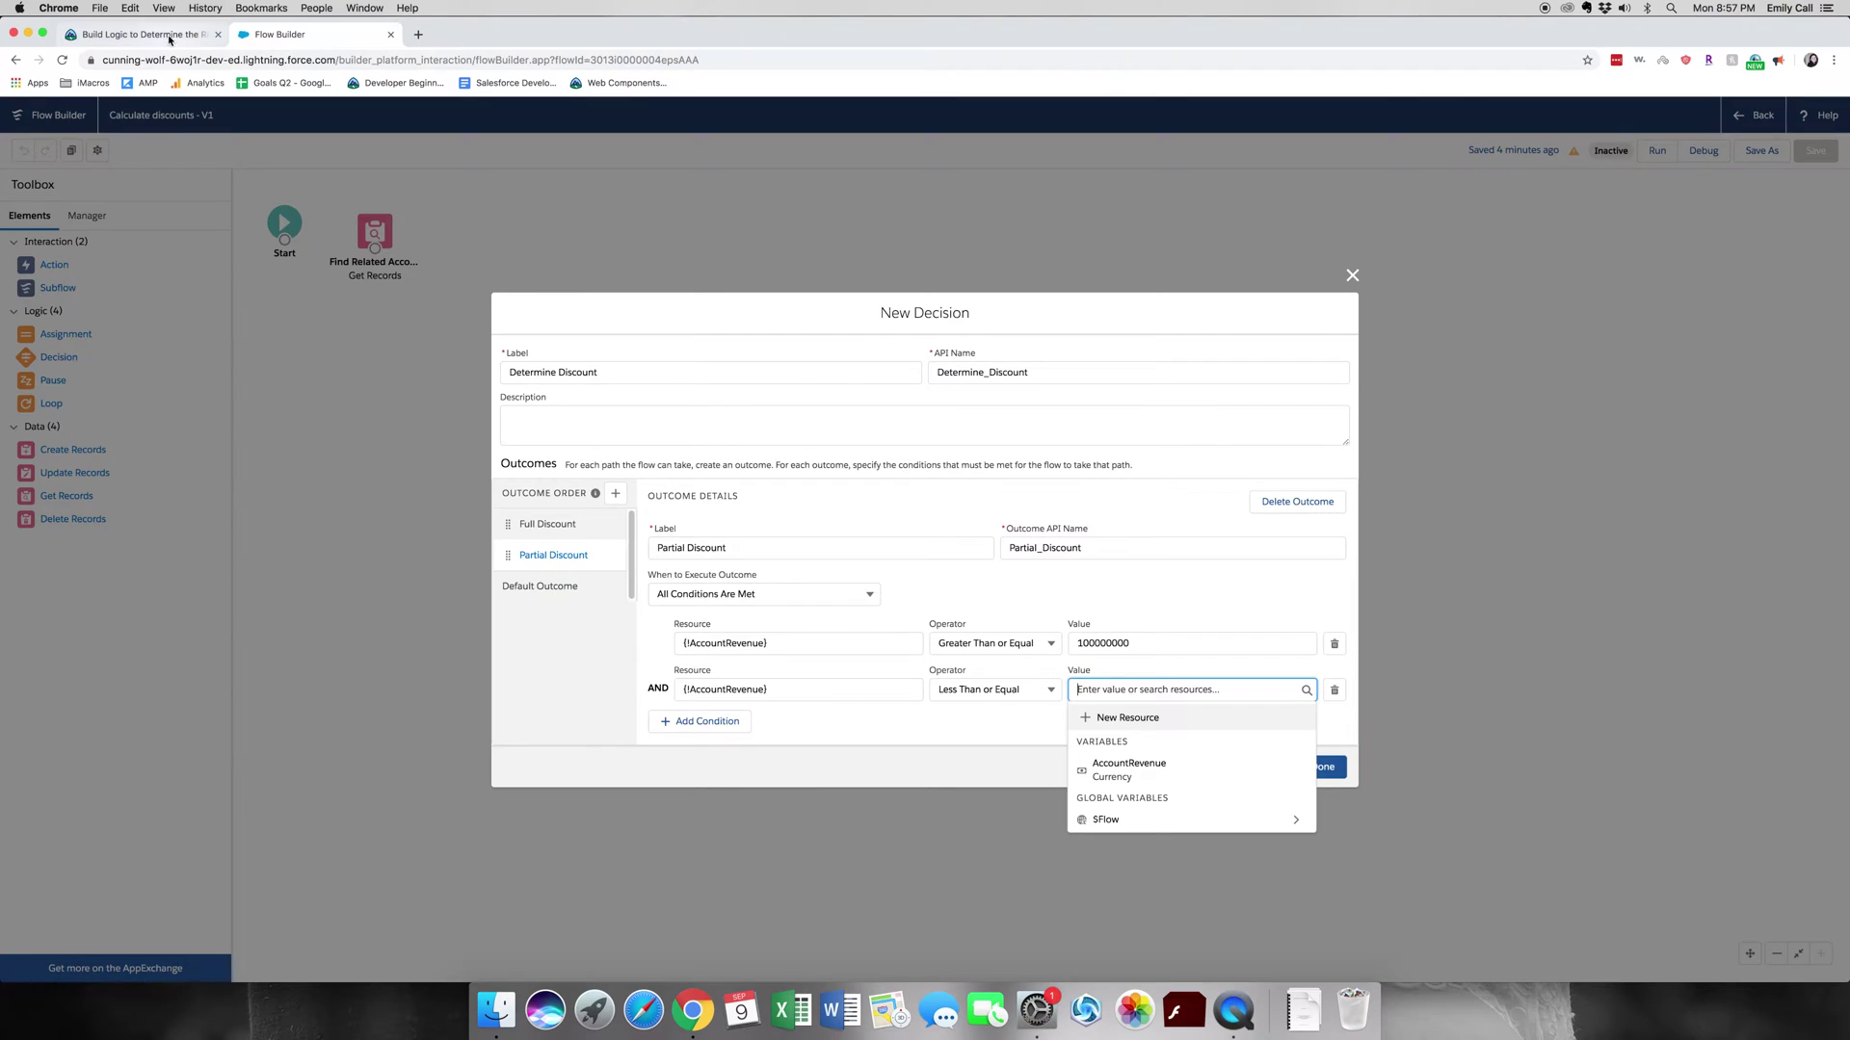
left_click(145, 34)
scroll(863, 738, "down", 5)
left_click_drag(863, 738, 750, 745)
key("super+c")
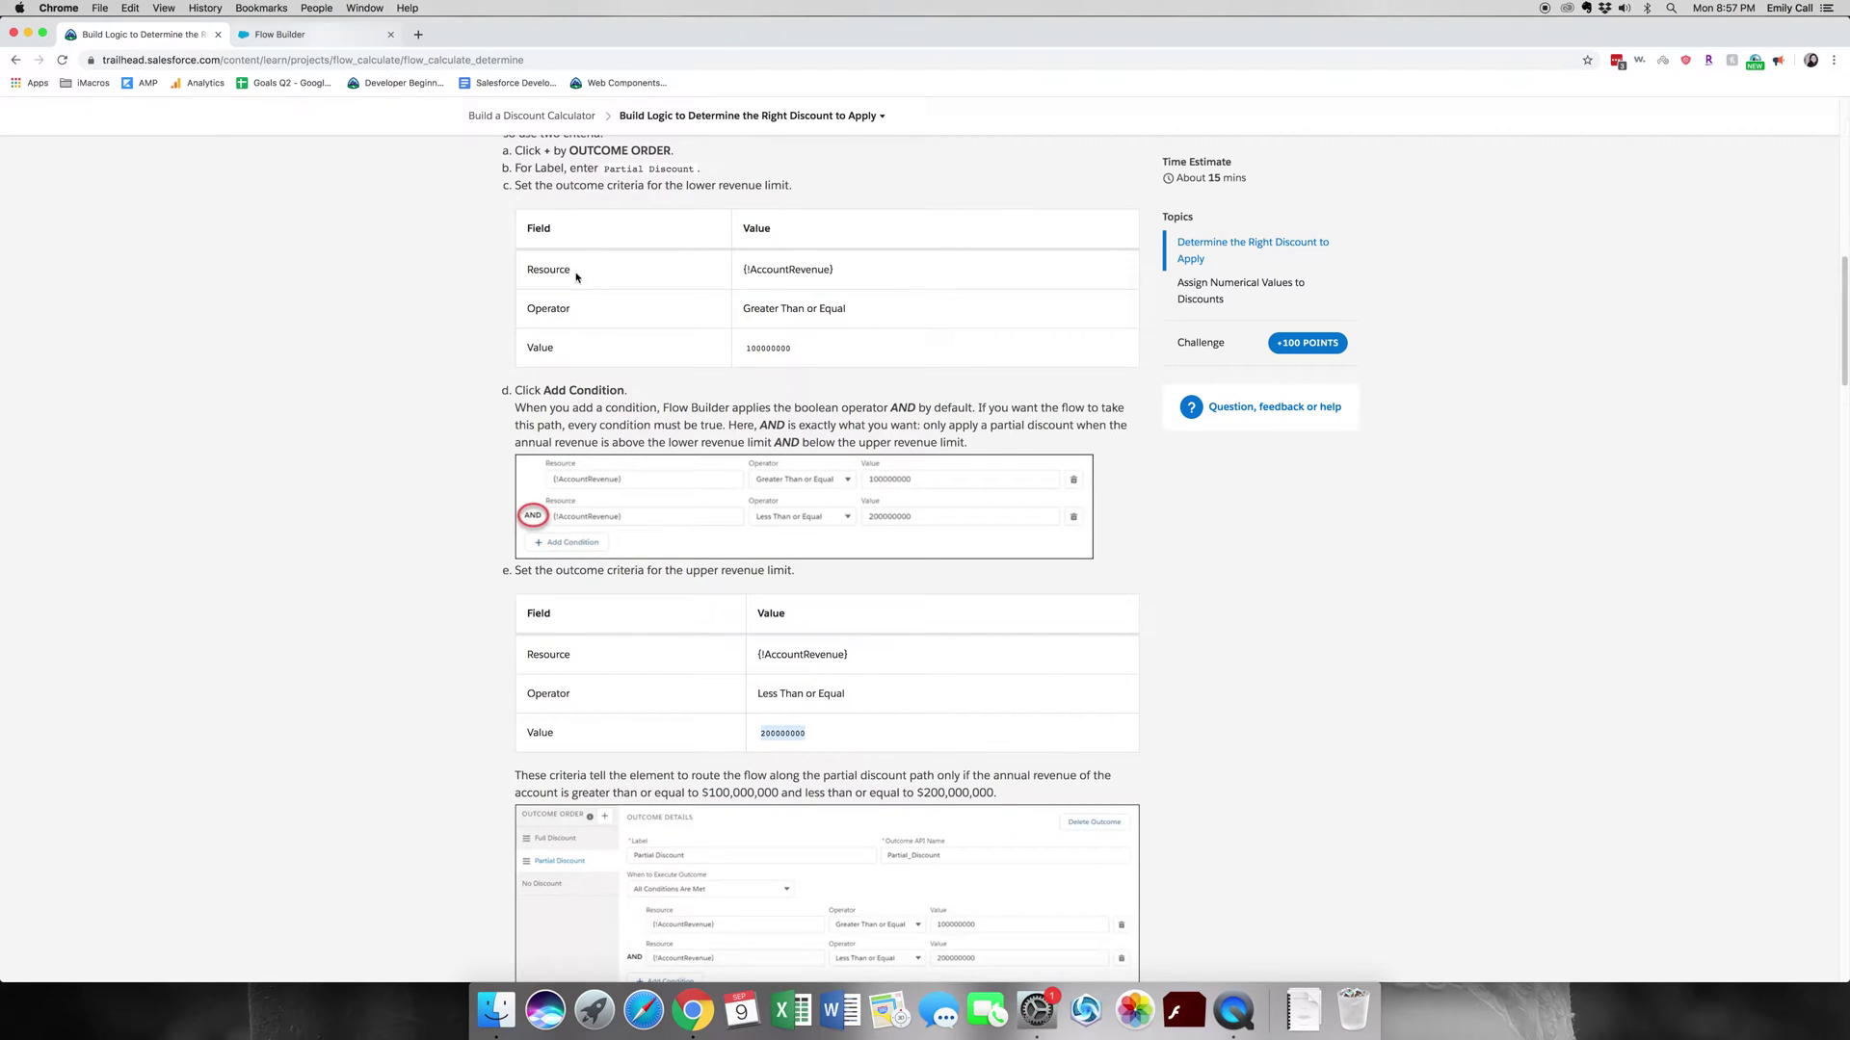
left_click(318, 35)
key("super+v")
left_click(1127, 751)
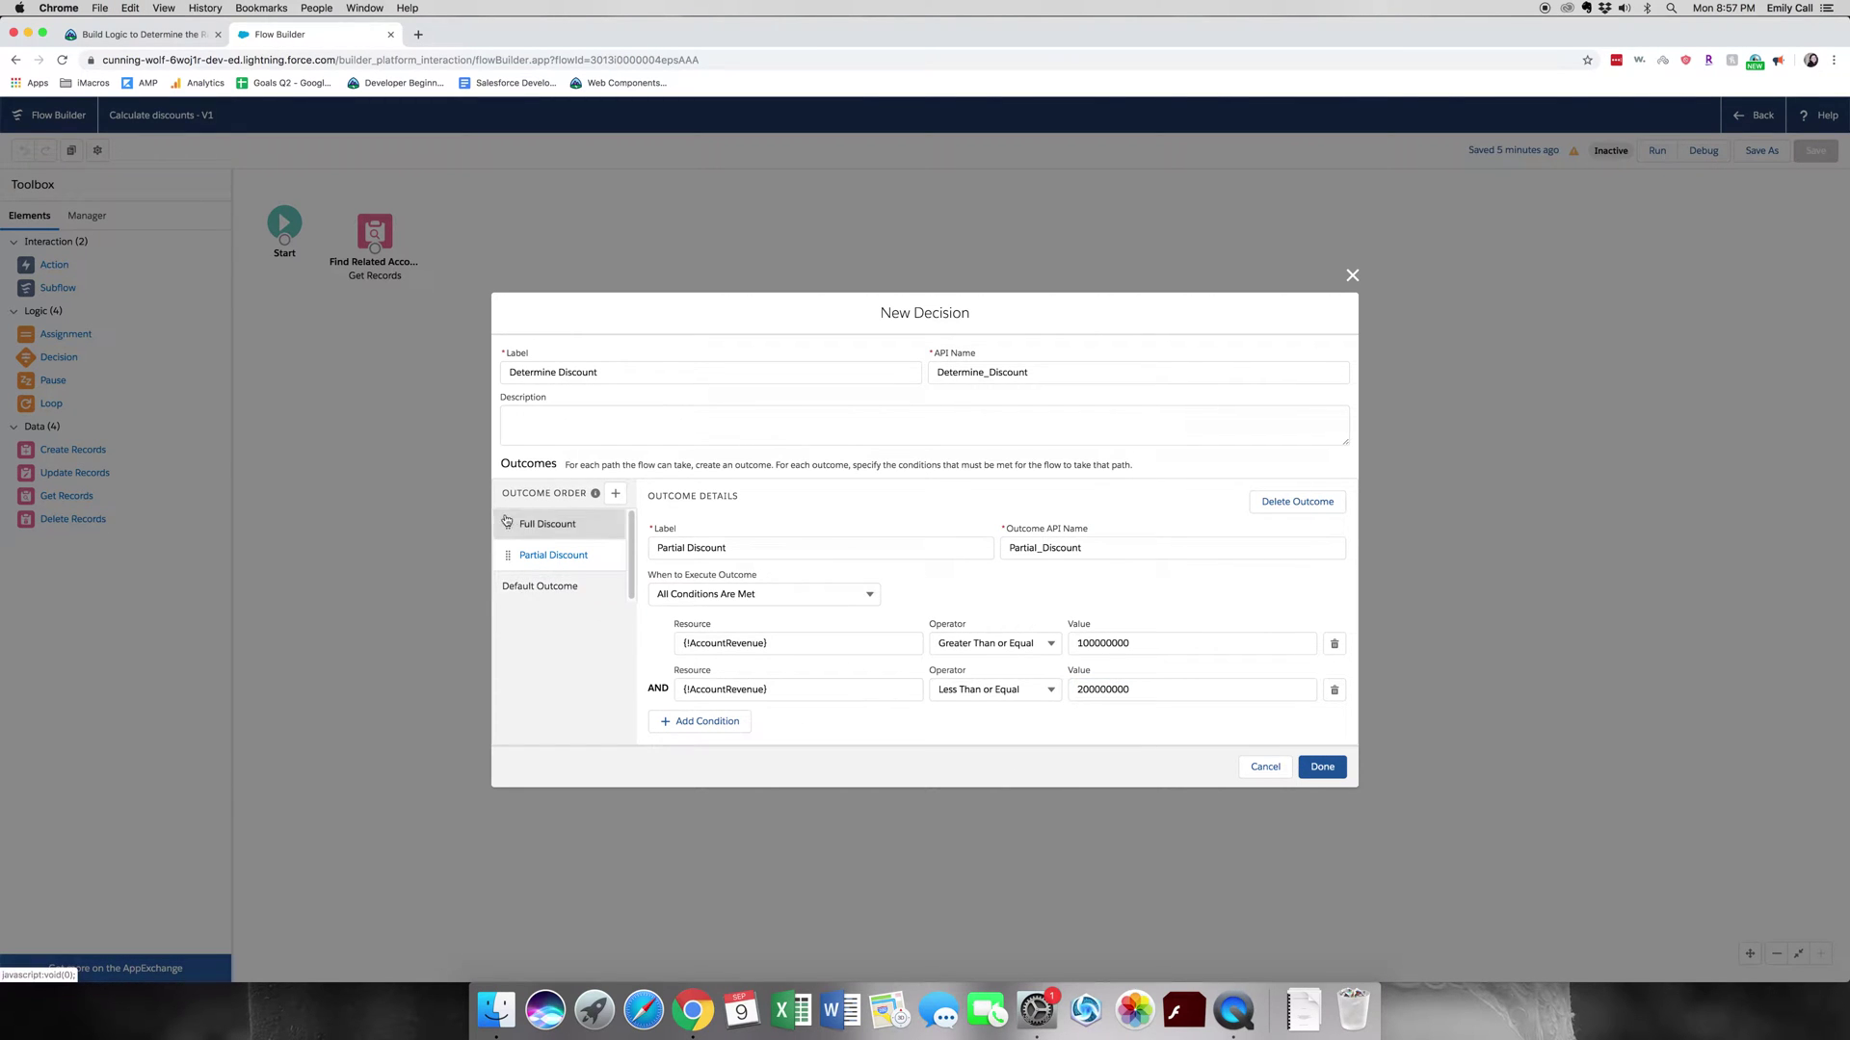
left_click(544, 590)
Rename the decision's default outcome to No Discount.
left_click(735, 536)
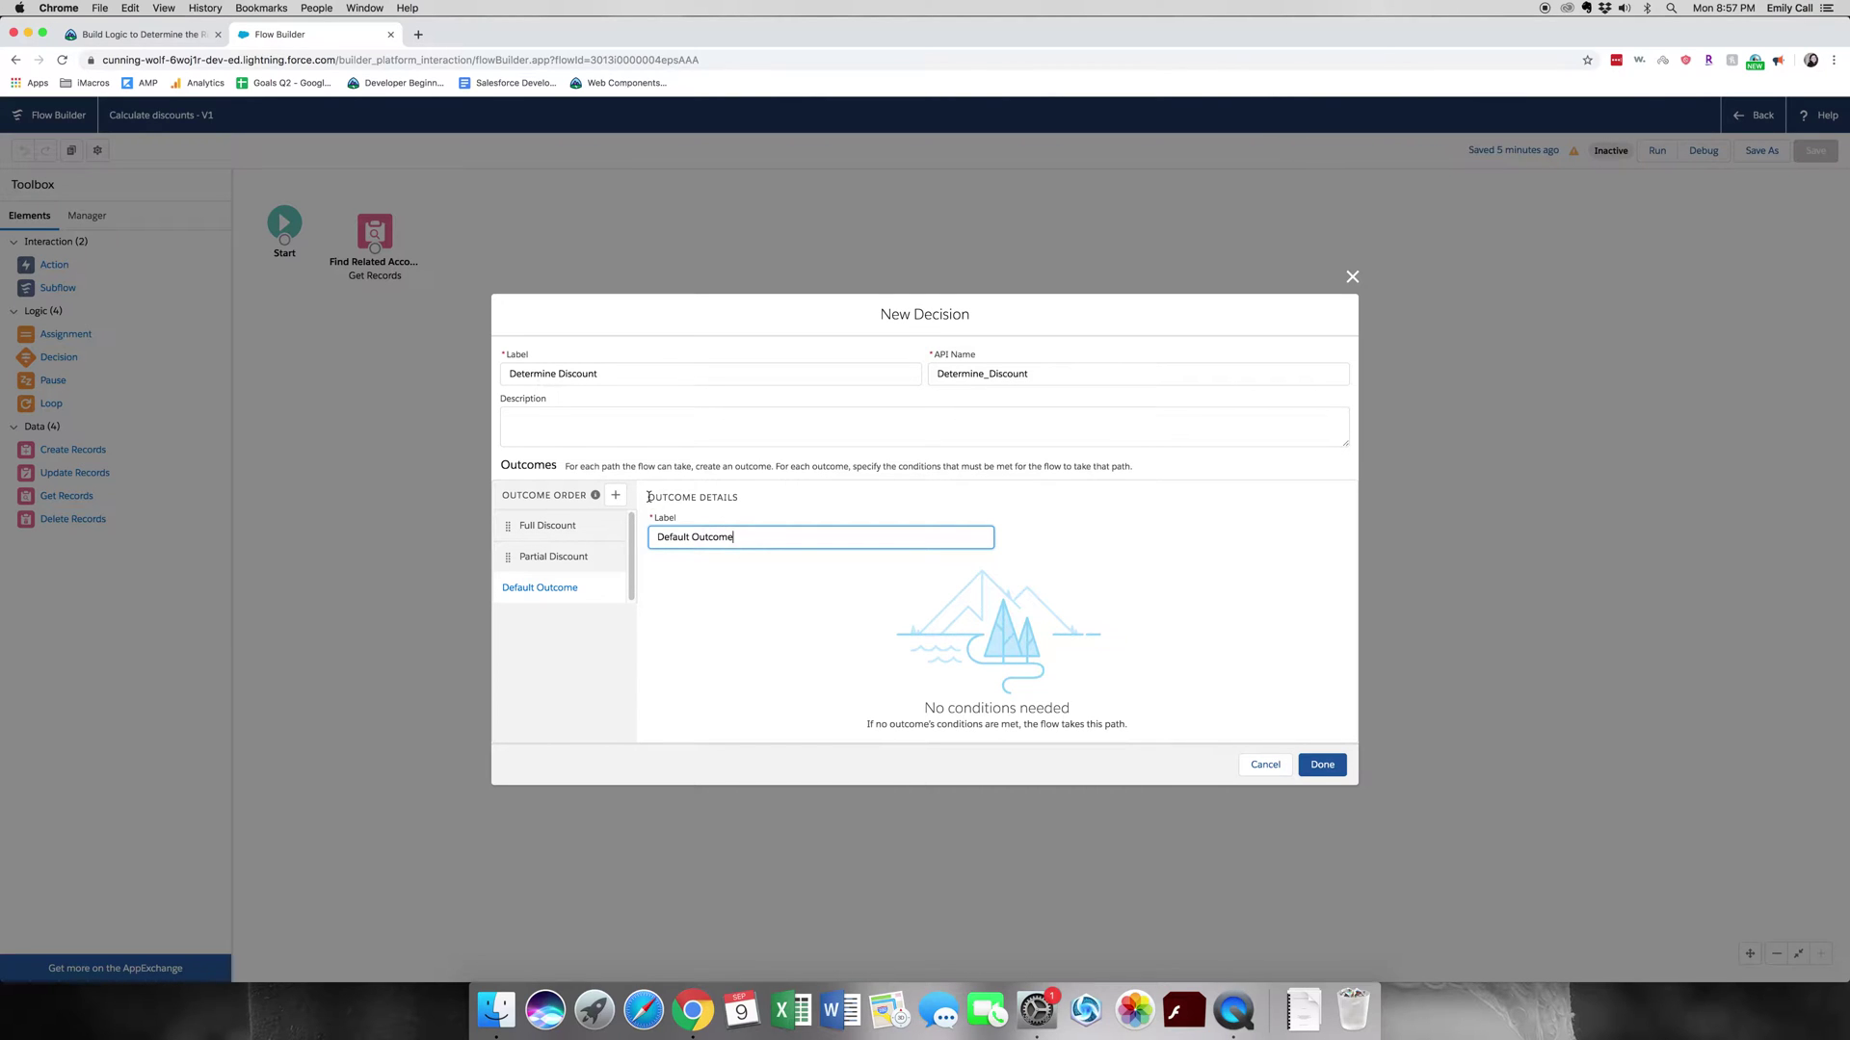
key("BackSpace")
key("BackSpace")
key("BackSpace")
key("BackSpace")
key("BackSpace")
key("BackSpace")
key("BackSpace")
key("BackSpace")
key("BackSpace")
key("BackSpace")
key("BackSpace")
key("BackSpace")
key("BackSpace")
key("BackSpace")
key("BackSpace")
type("No Discount")
key("Tab")
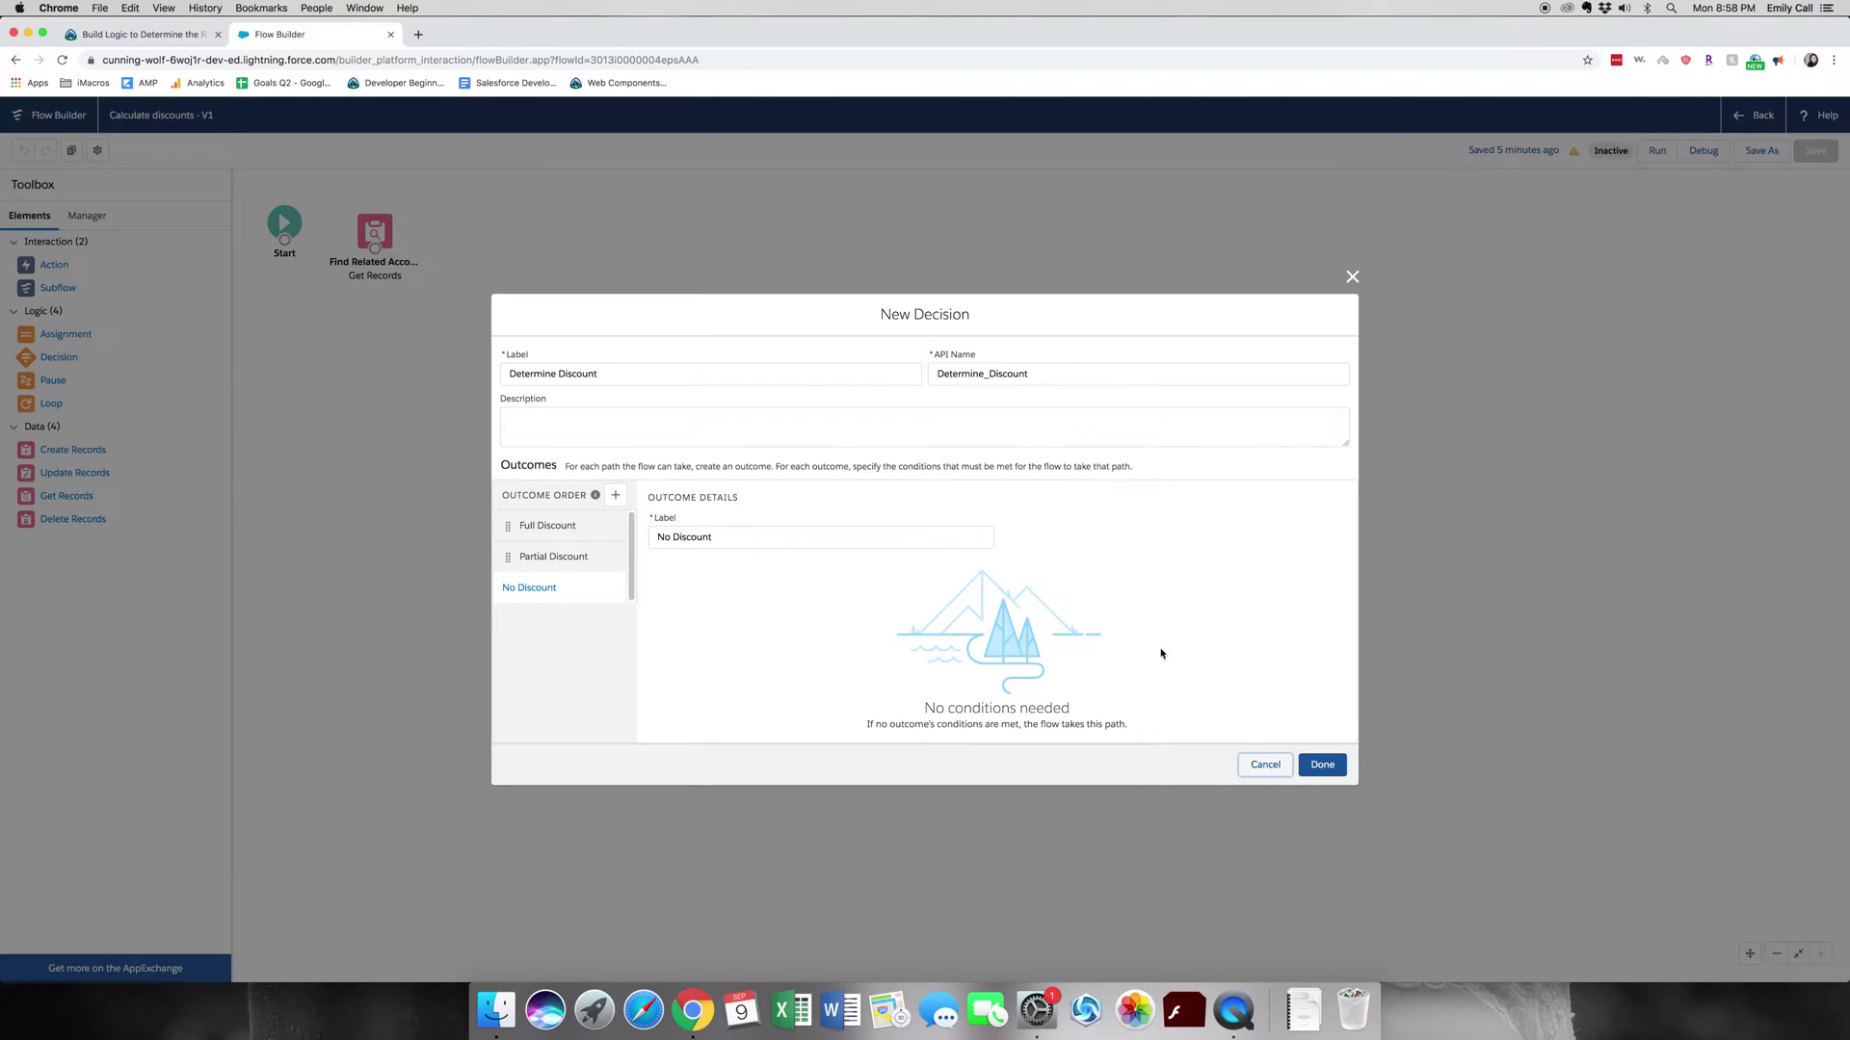
Finish the Determine Discount decision and connect Start to Find Related Accounts.
left_click(1322, 765)
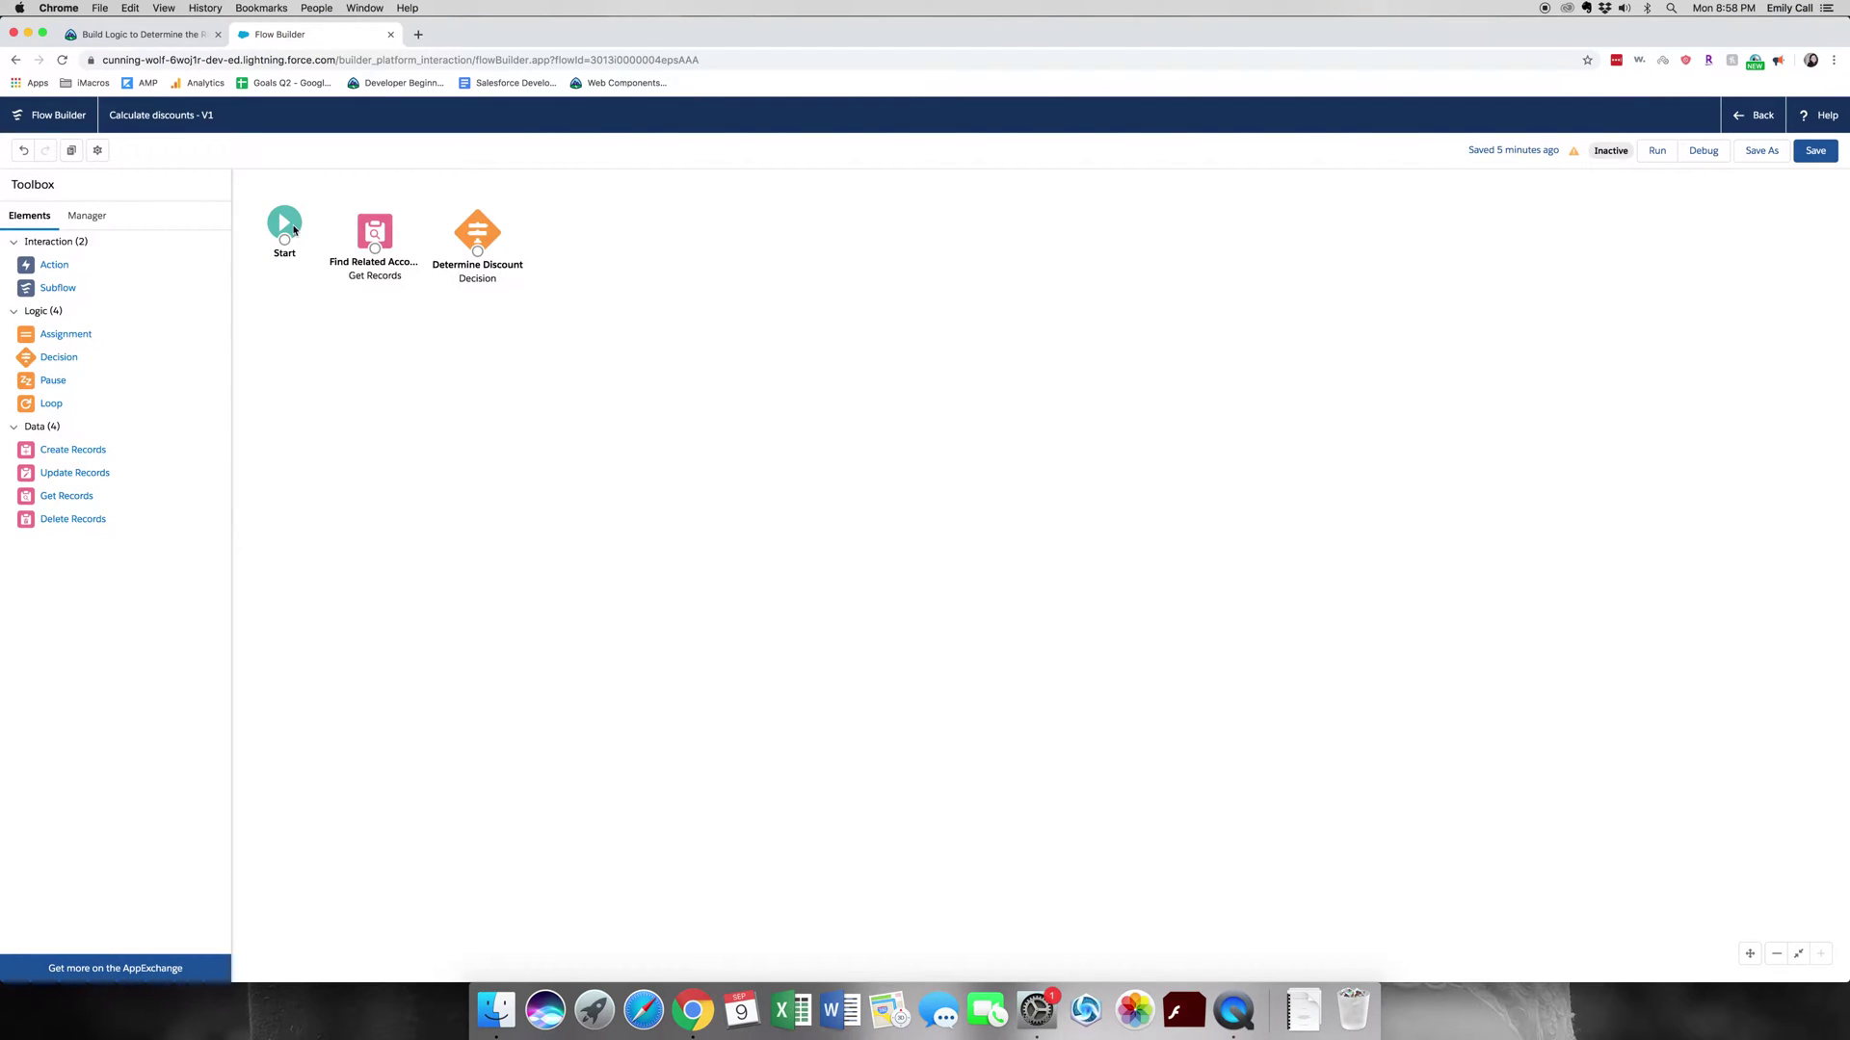
left_click_drag(286, 241, 482, 255)
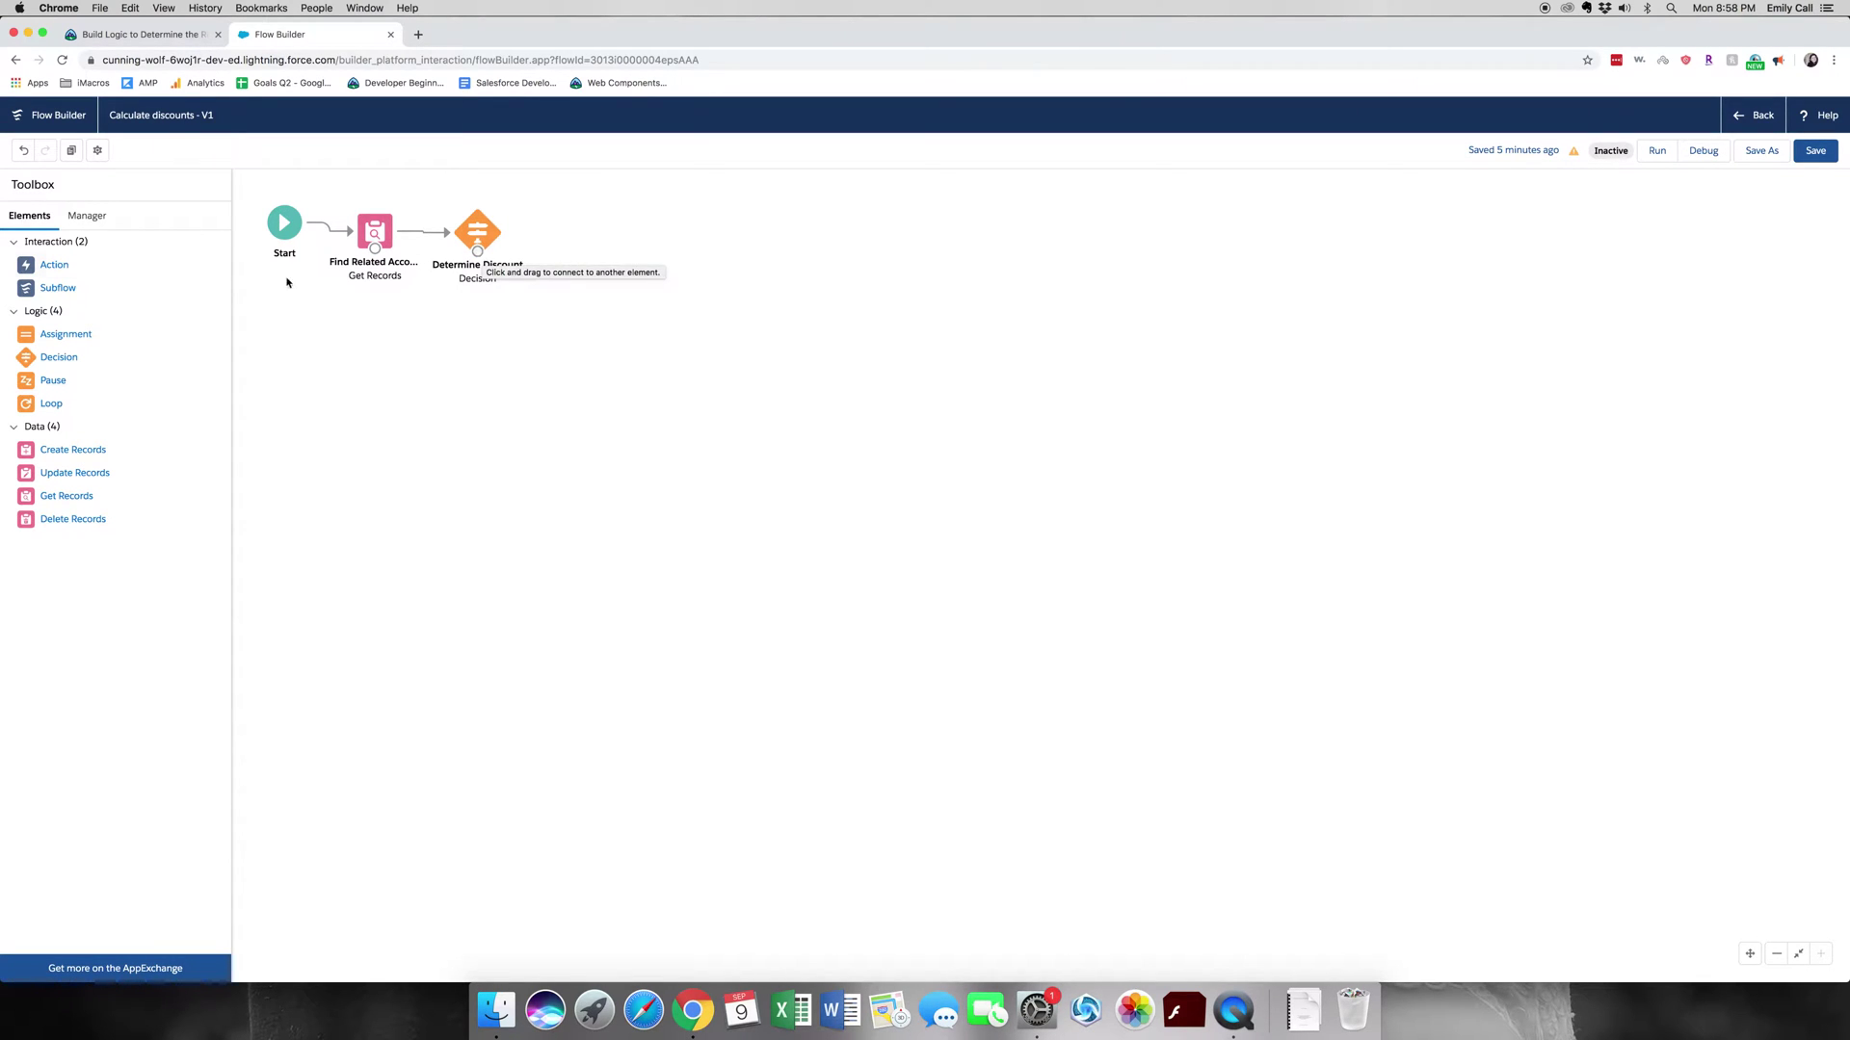
left_click_drag(67, 337, 353, 355)
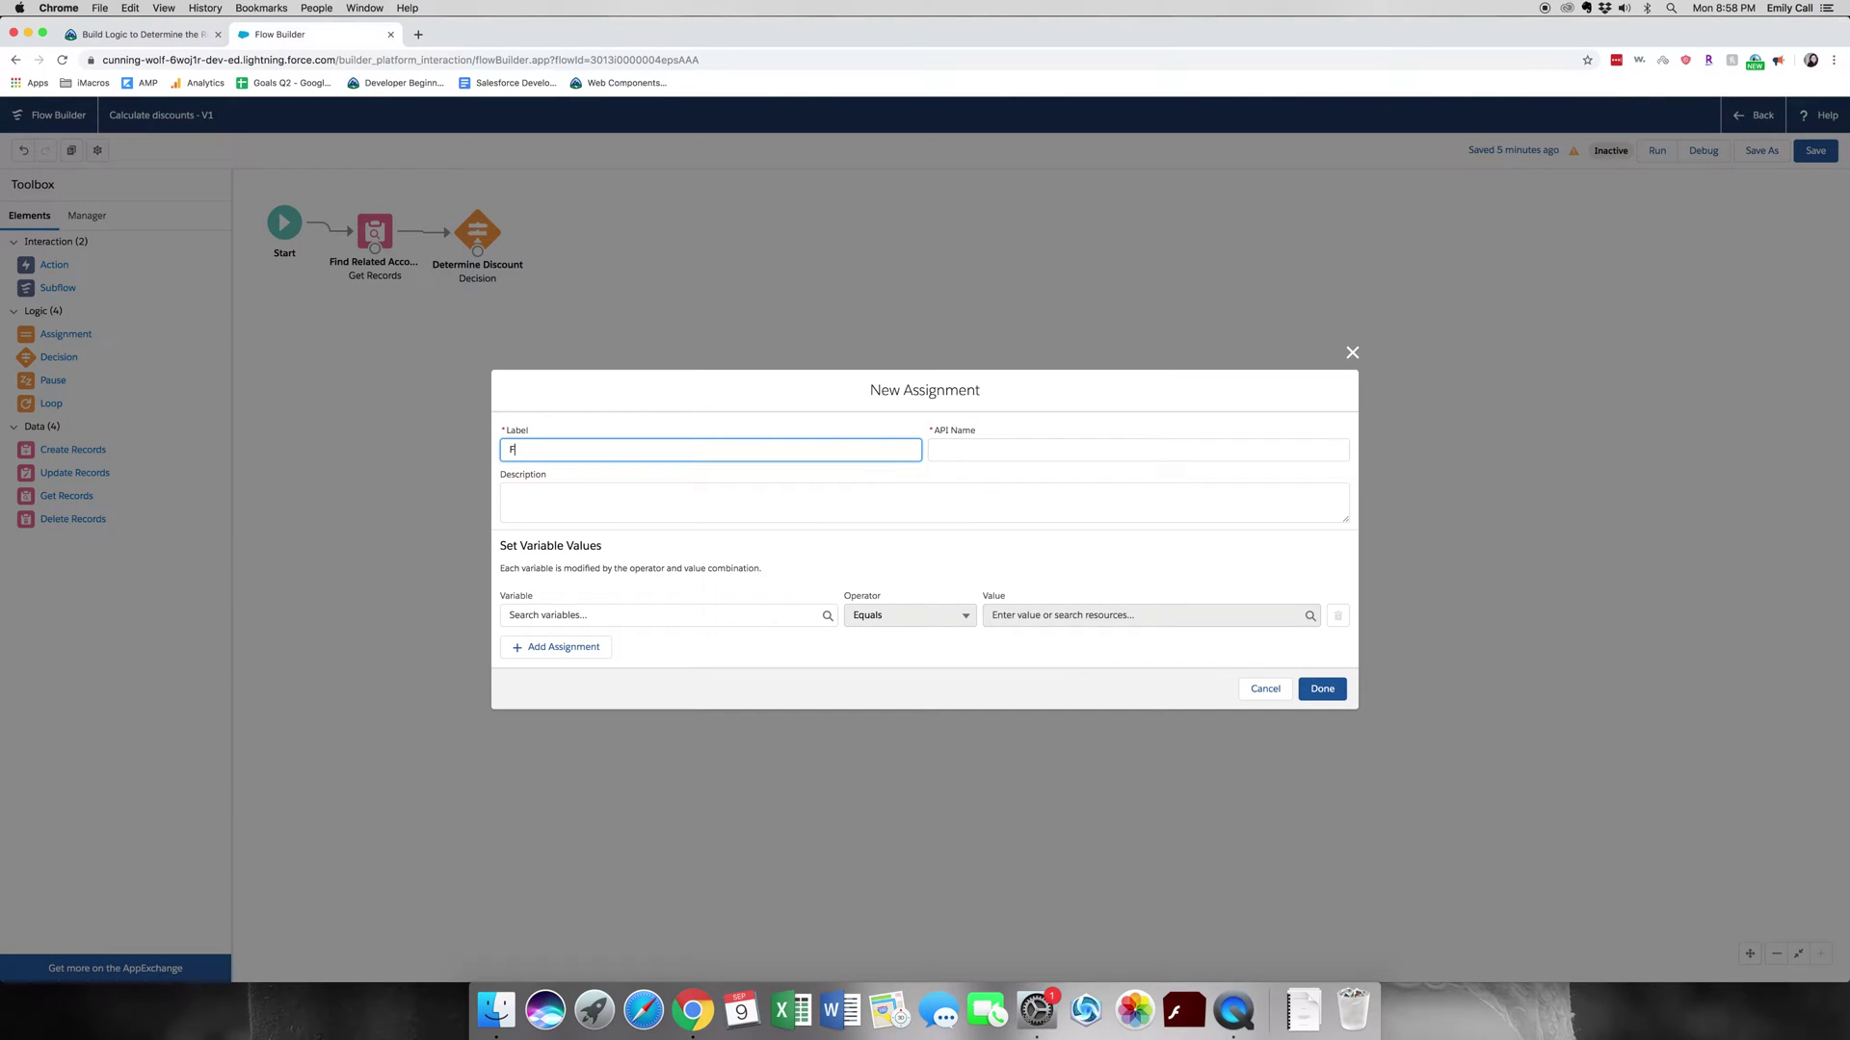
Label the new assignment Discount is 10% with API name Discount_is_10.
type("Full Discount")
key("Tab")
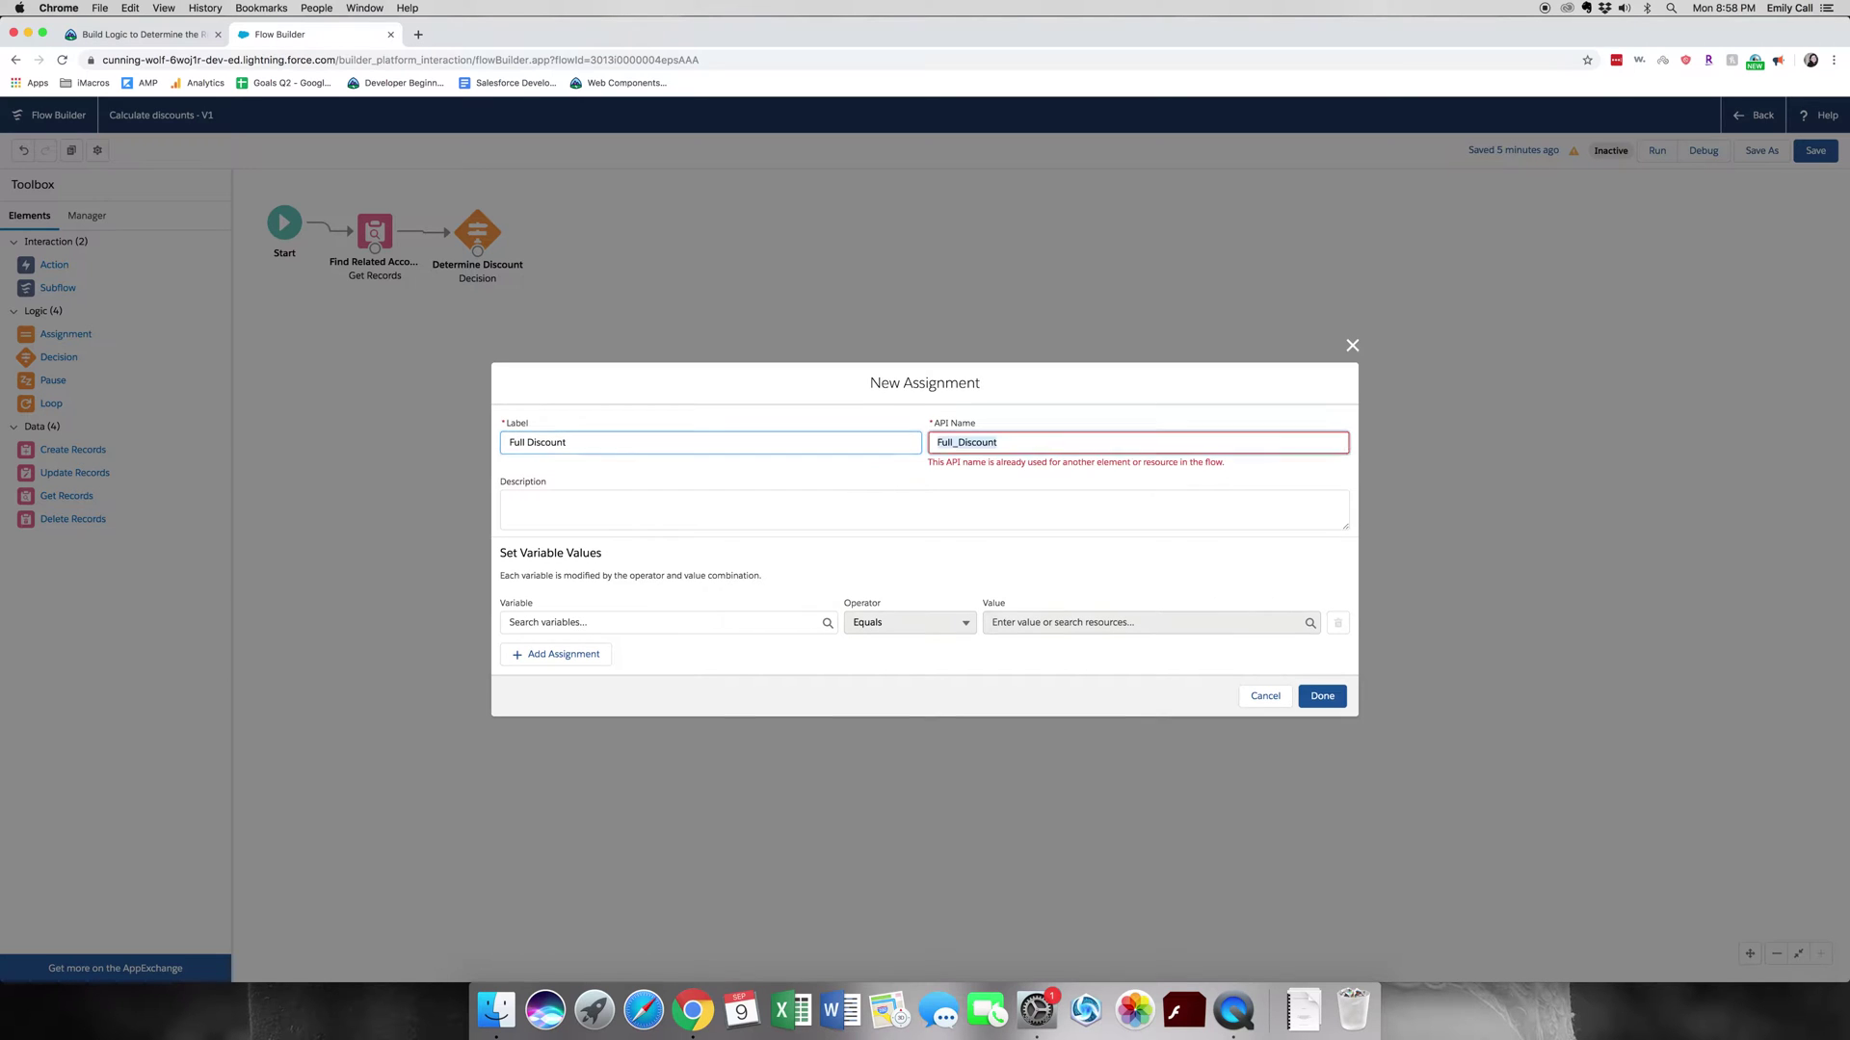
left_click(509, 503)
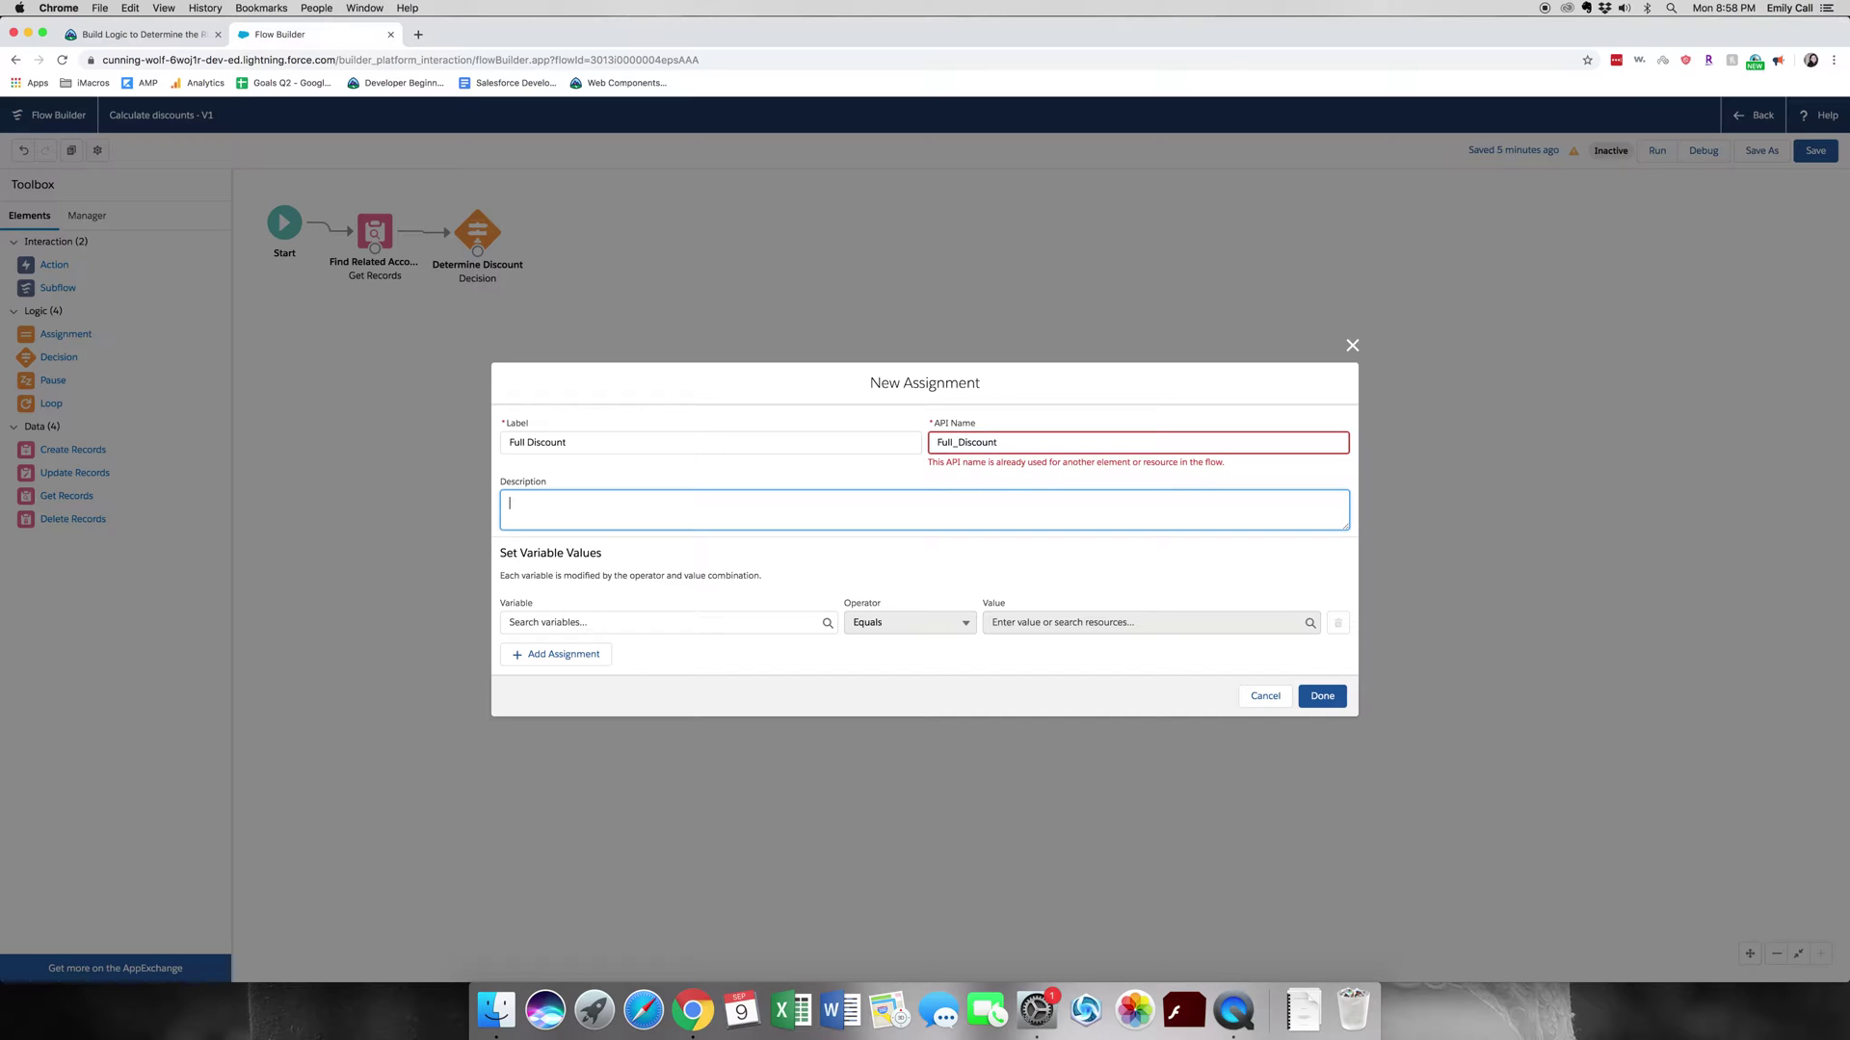
triple_click(779, 448)
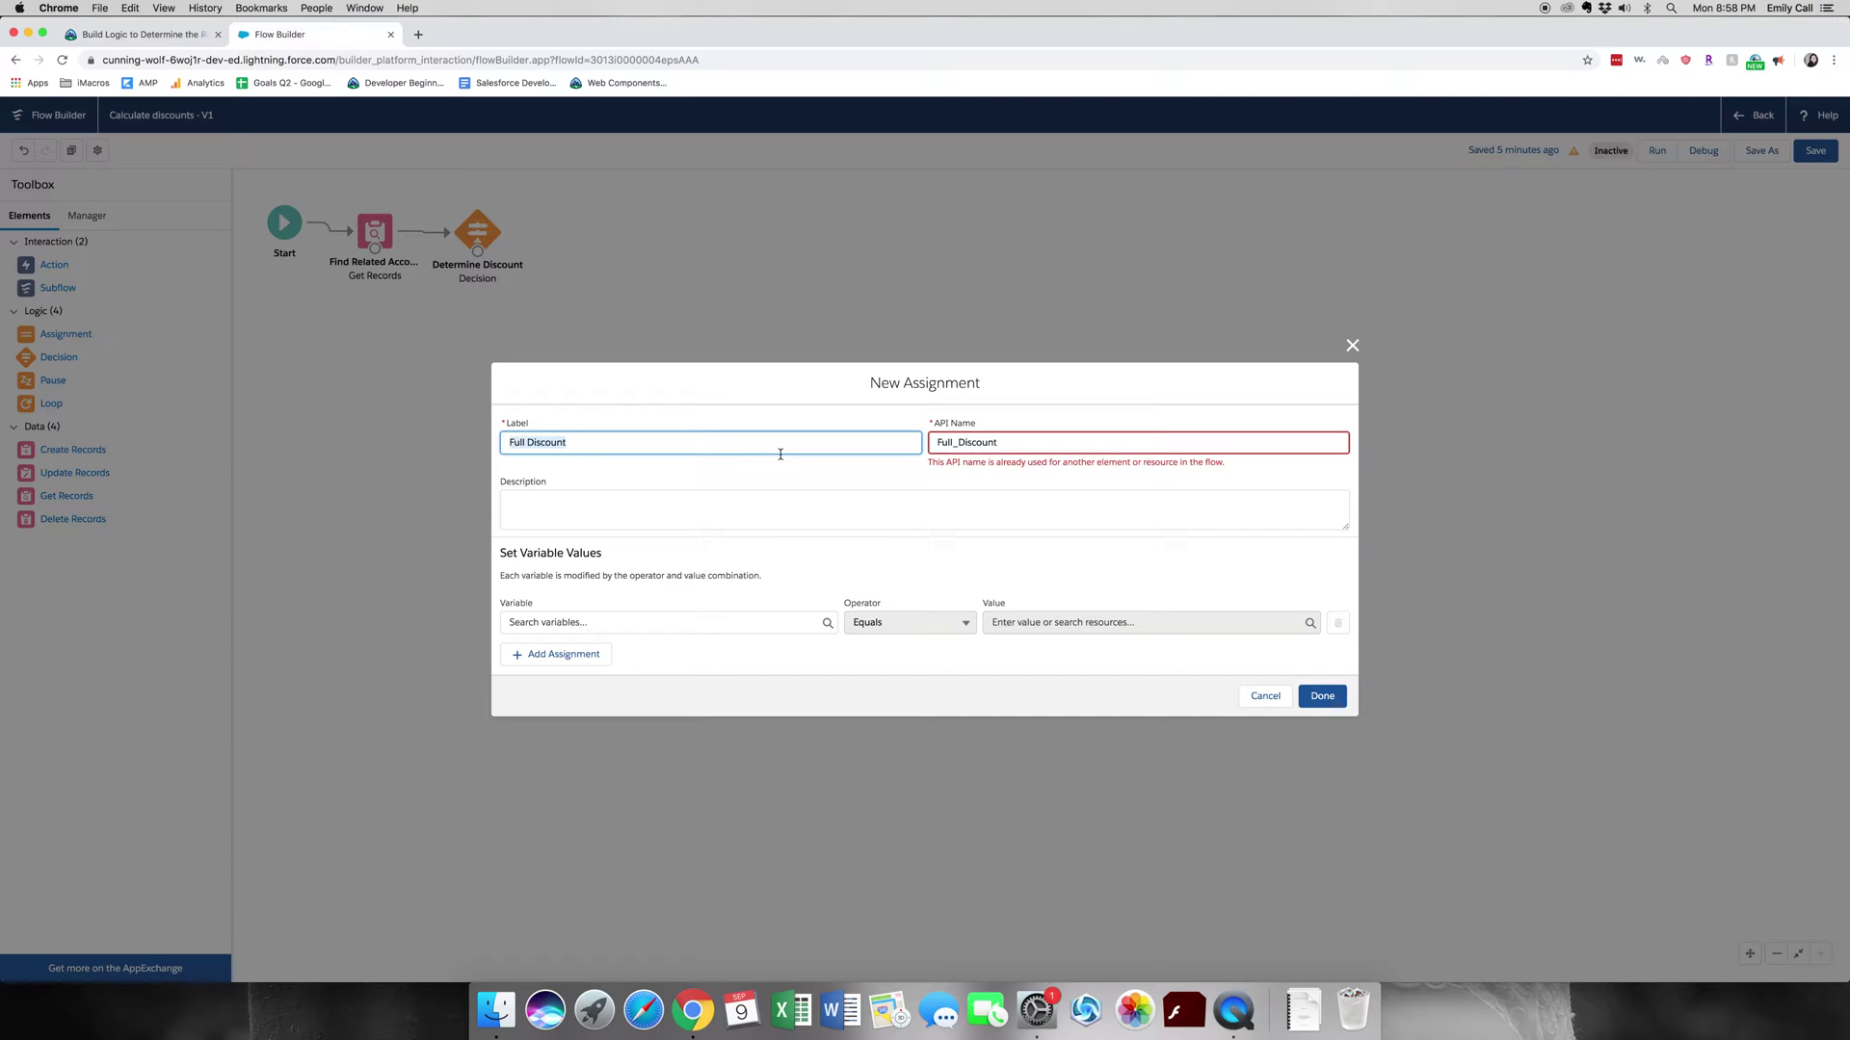
type("Discount is 10%")
key("Tab")
key("Tab")
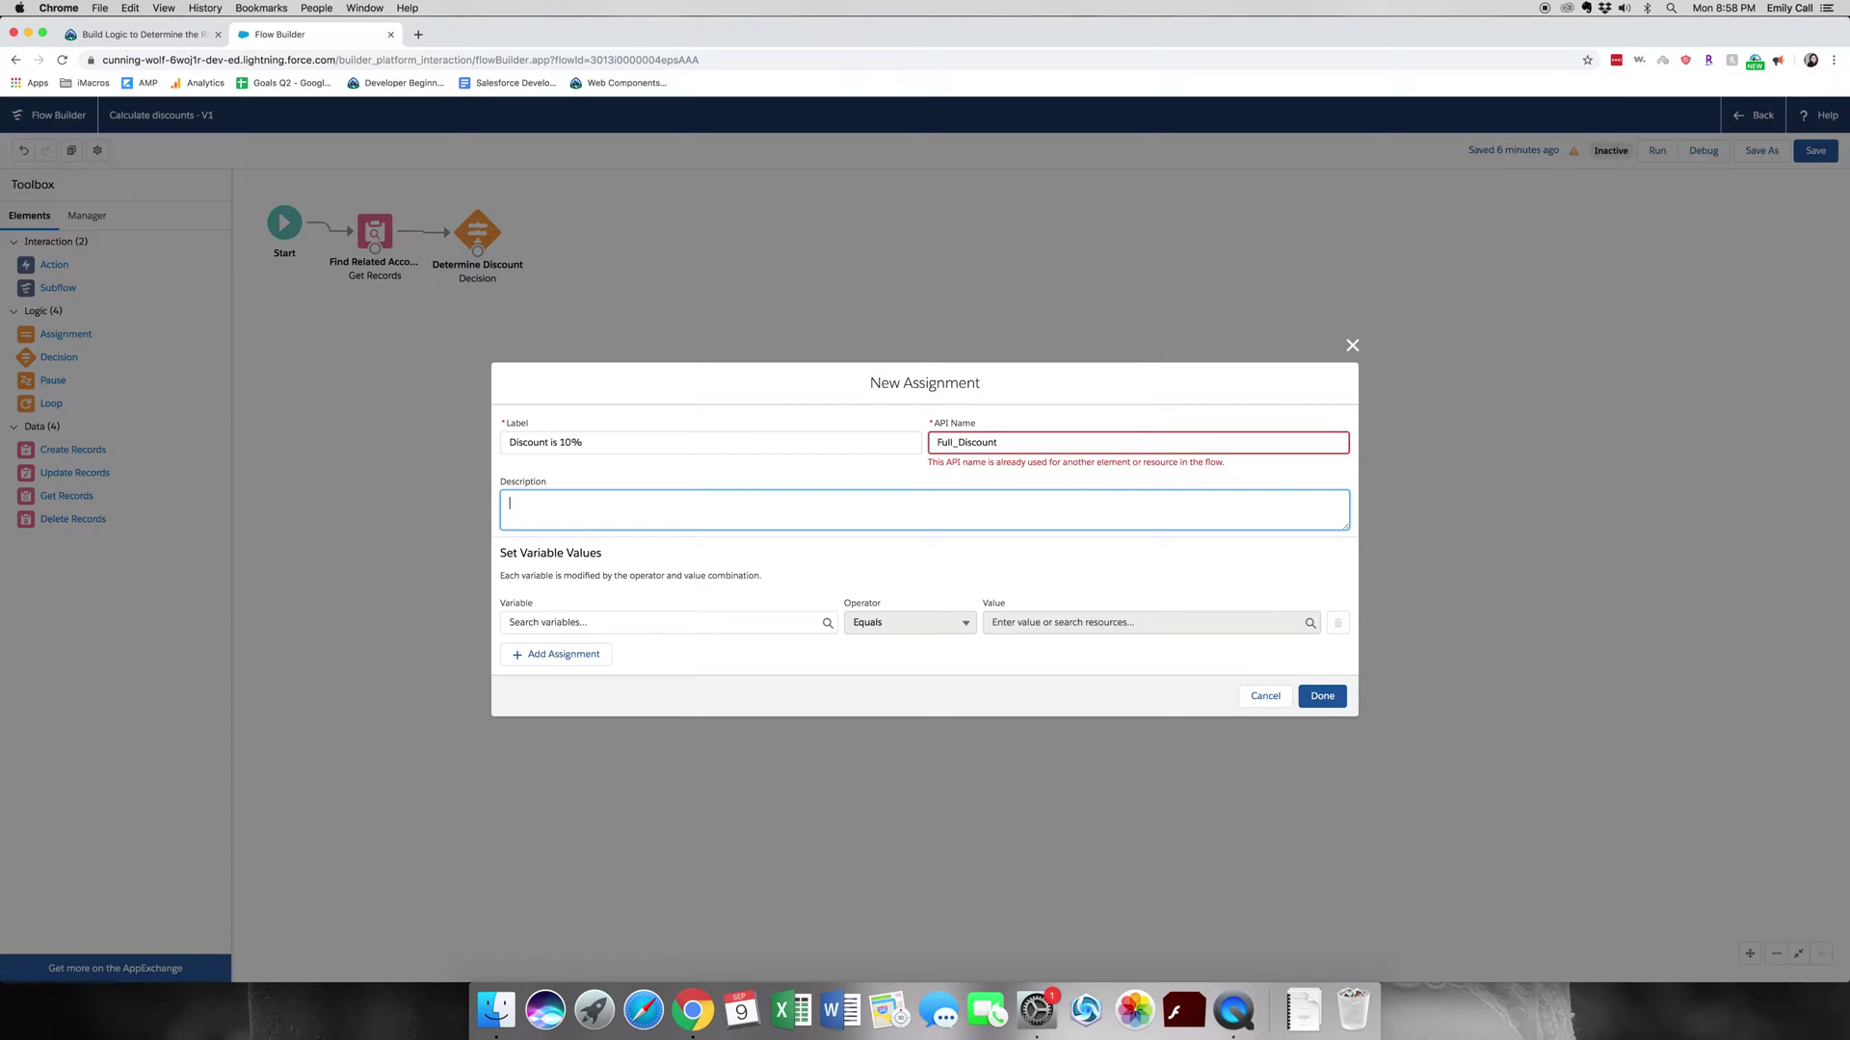
key("shift+Tab")
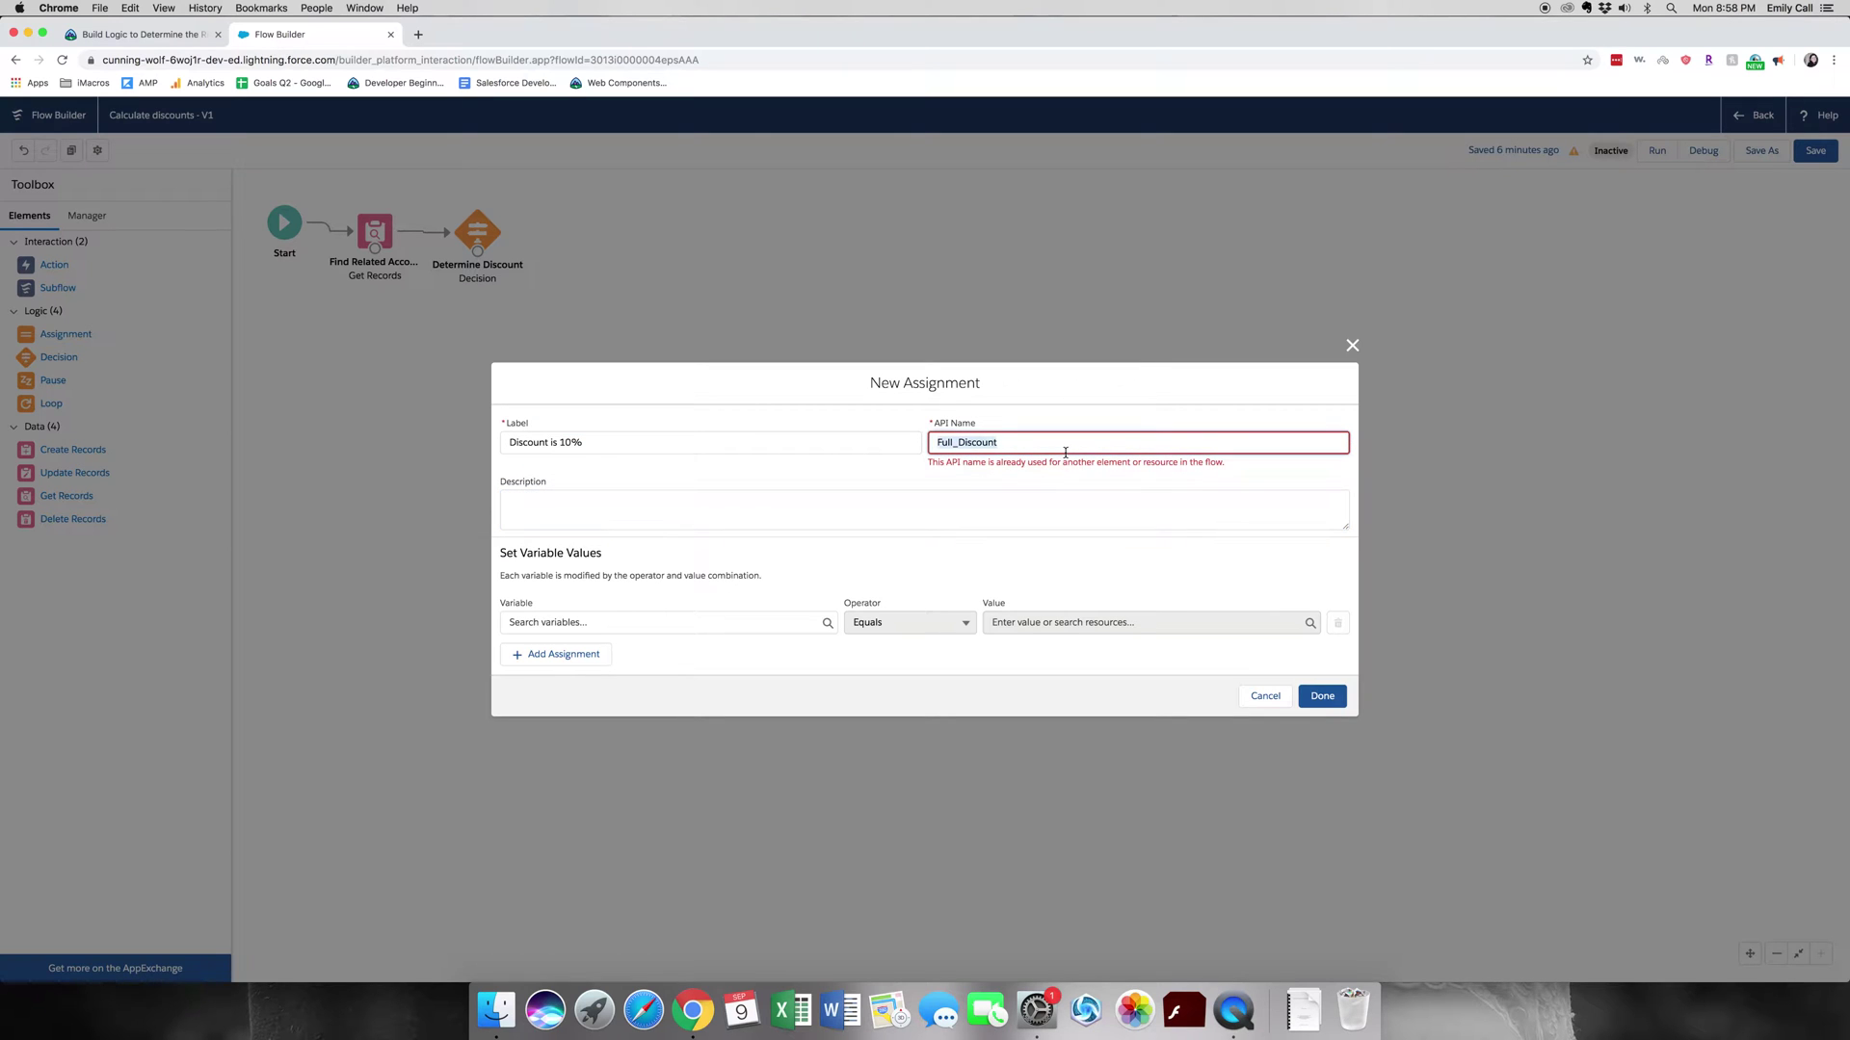
type("Discount_is_10")
key("Tab")
key("Tab")
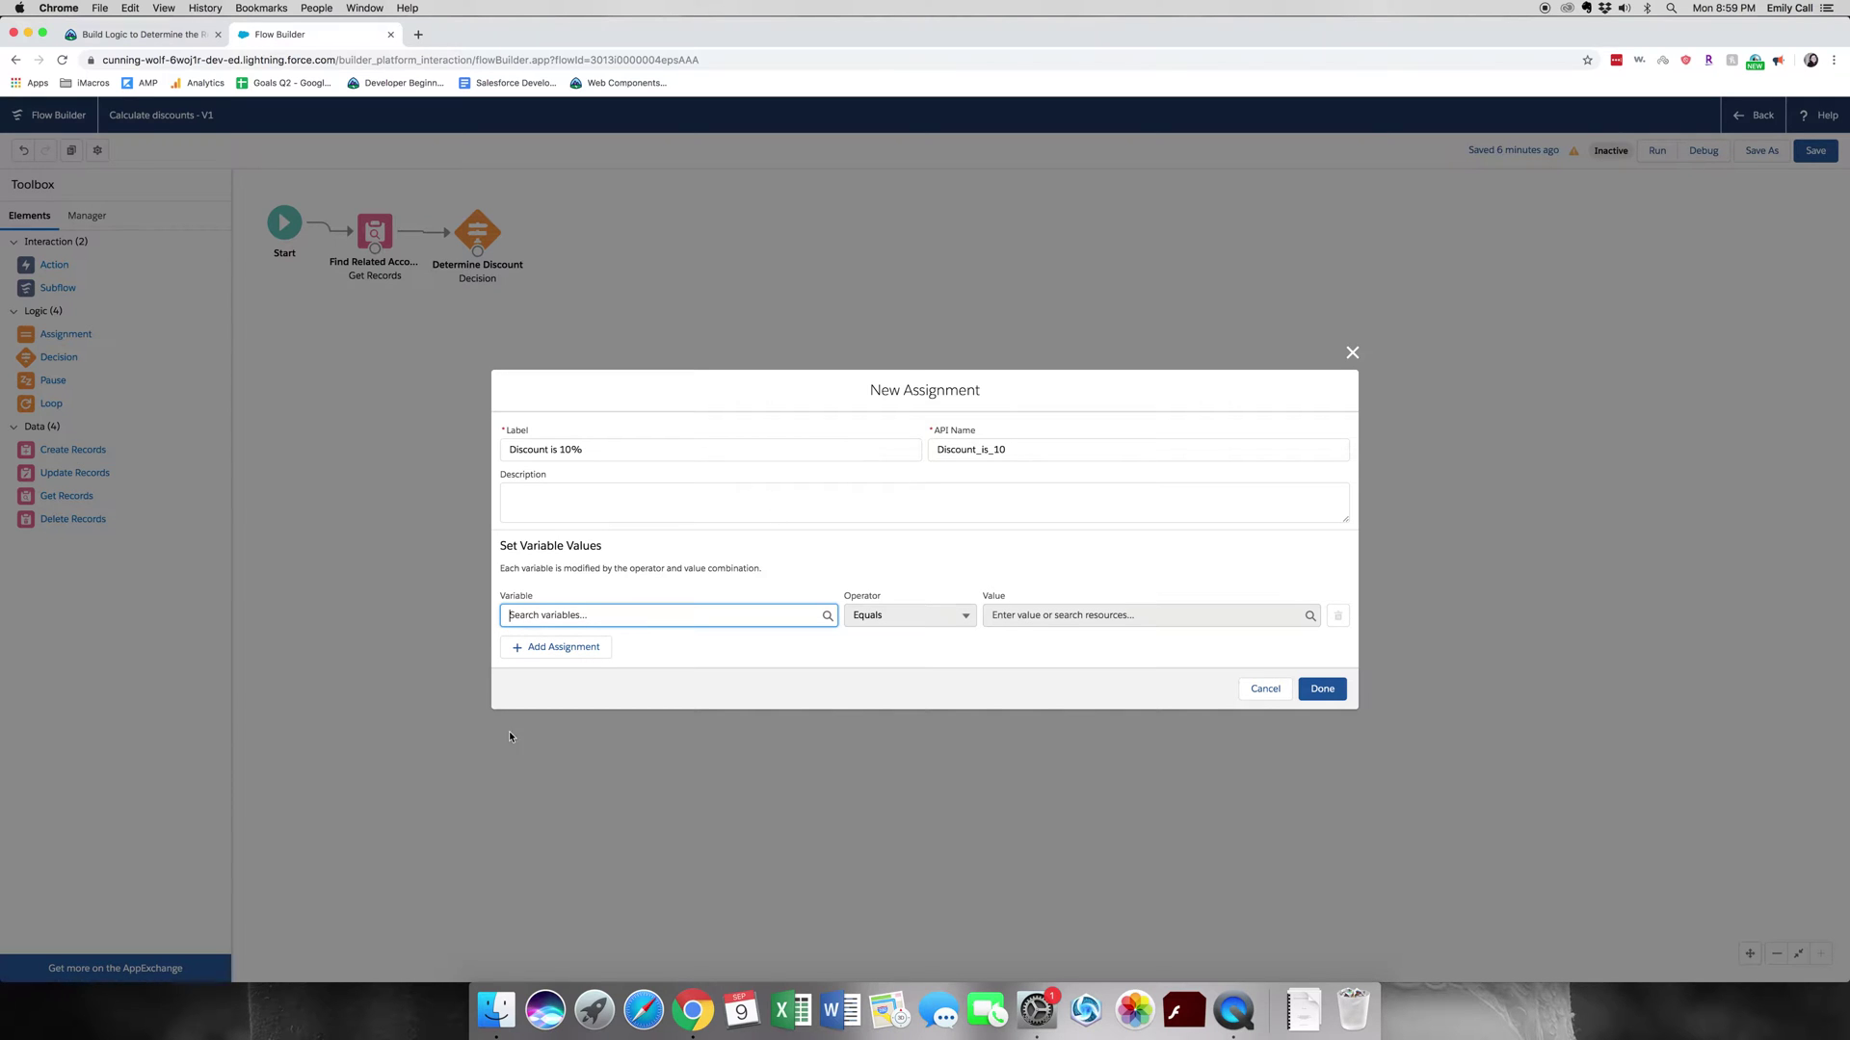
left_click(587, 615)
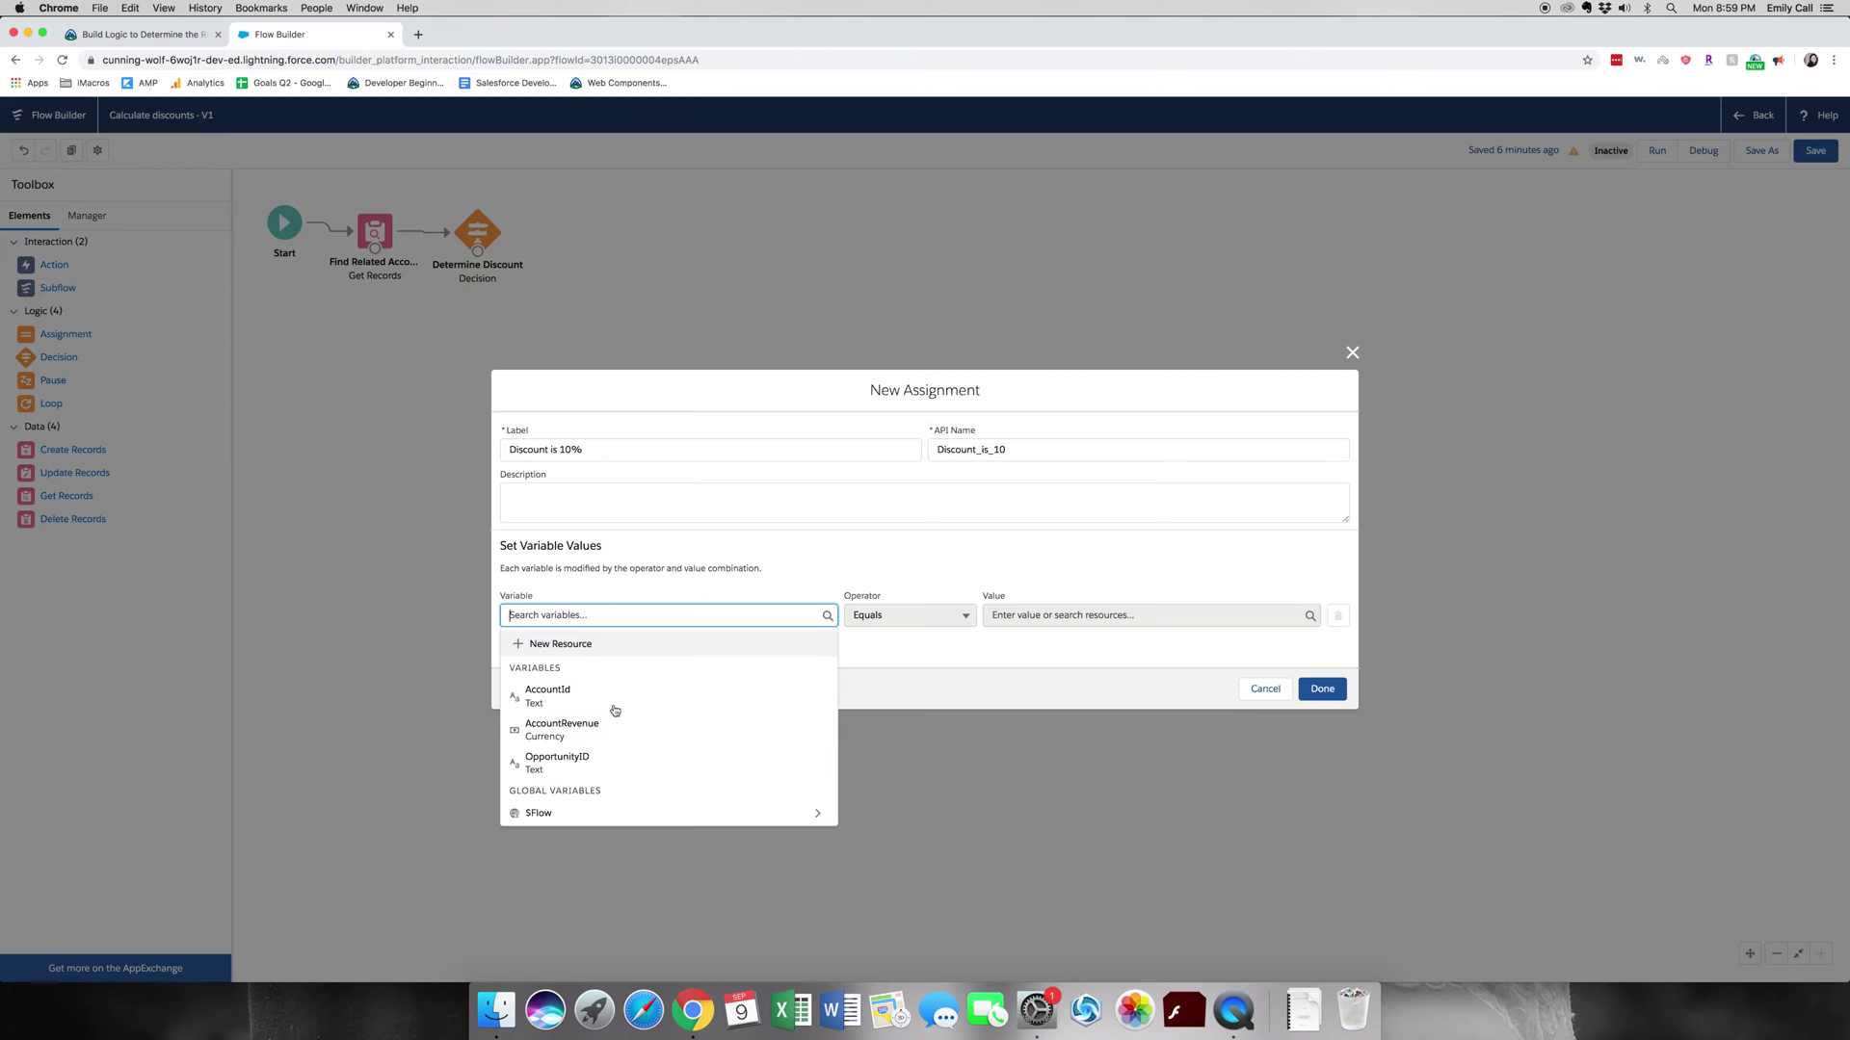
left_click(604, 645)
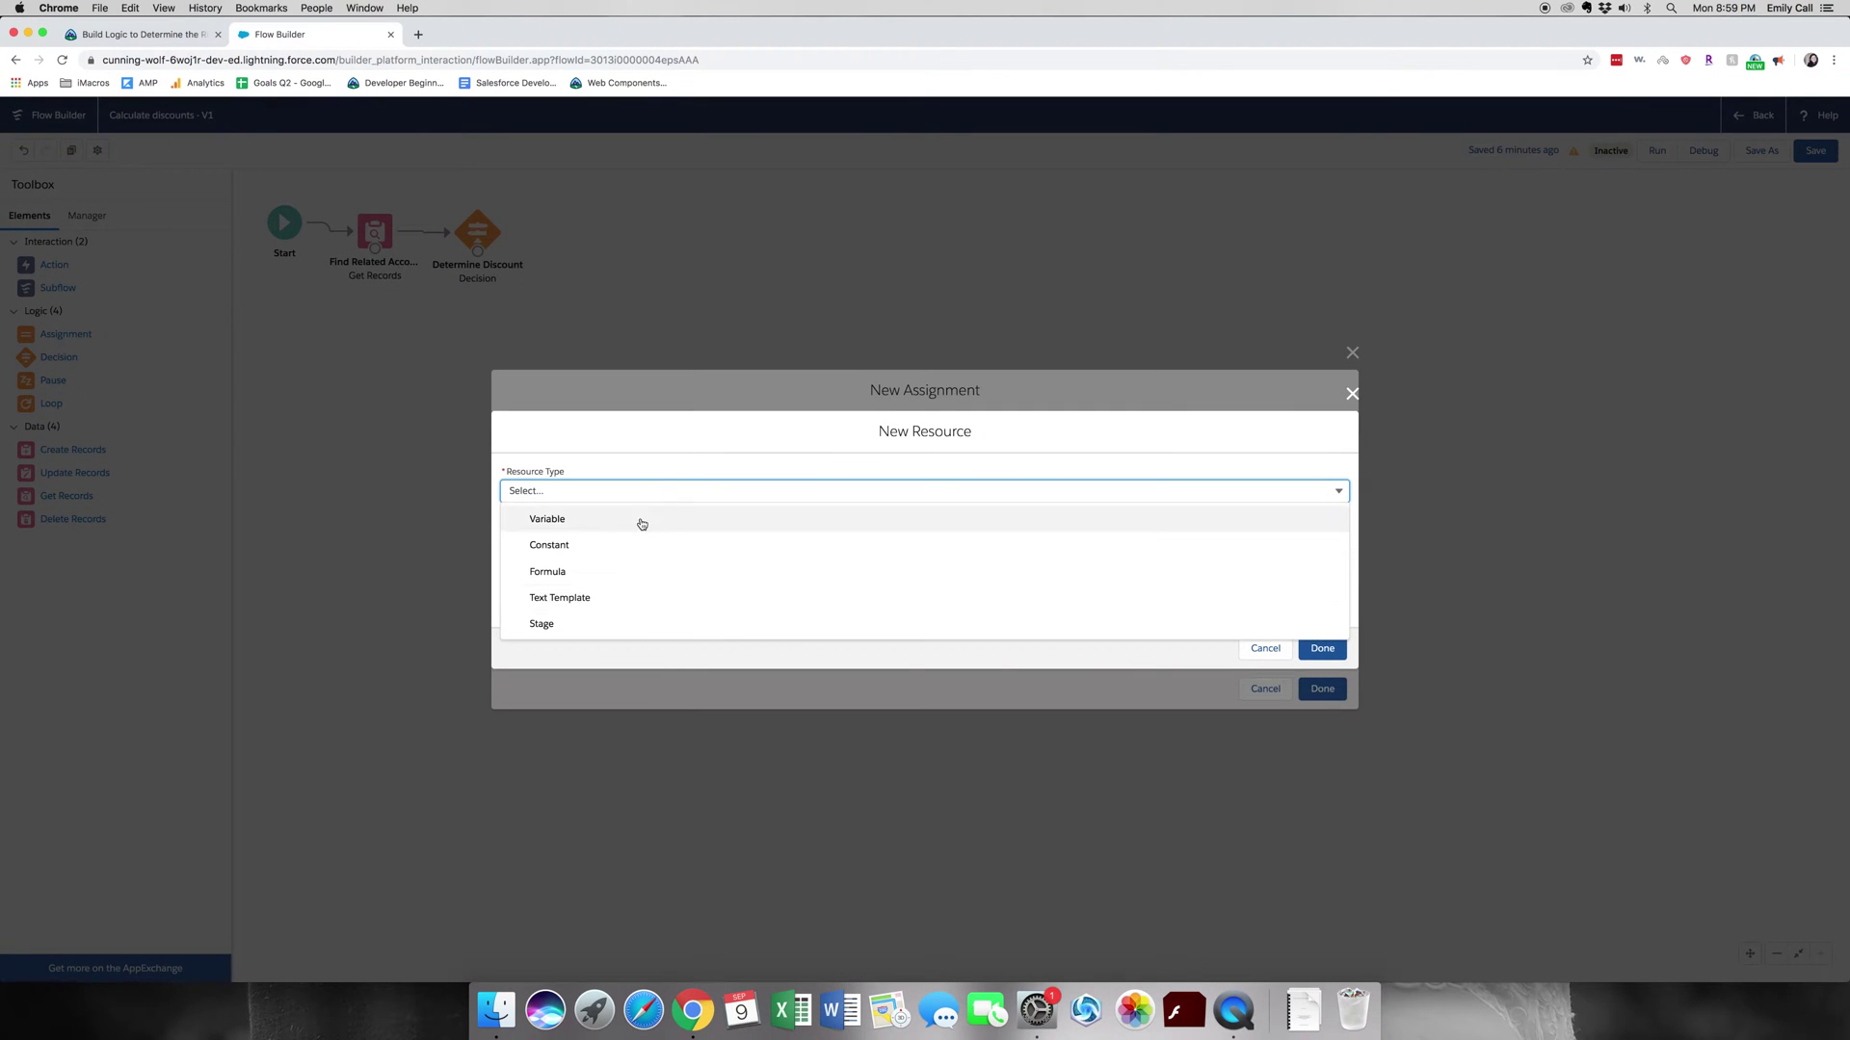
Create a variable named Discount with the description copied from the lesson.
left_click(641, 524)
left_click(865, 521)
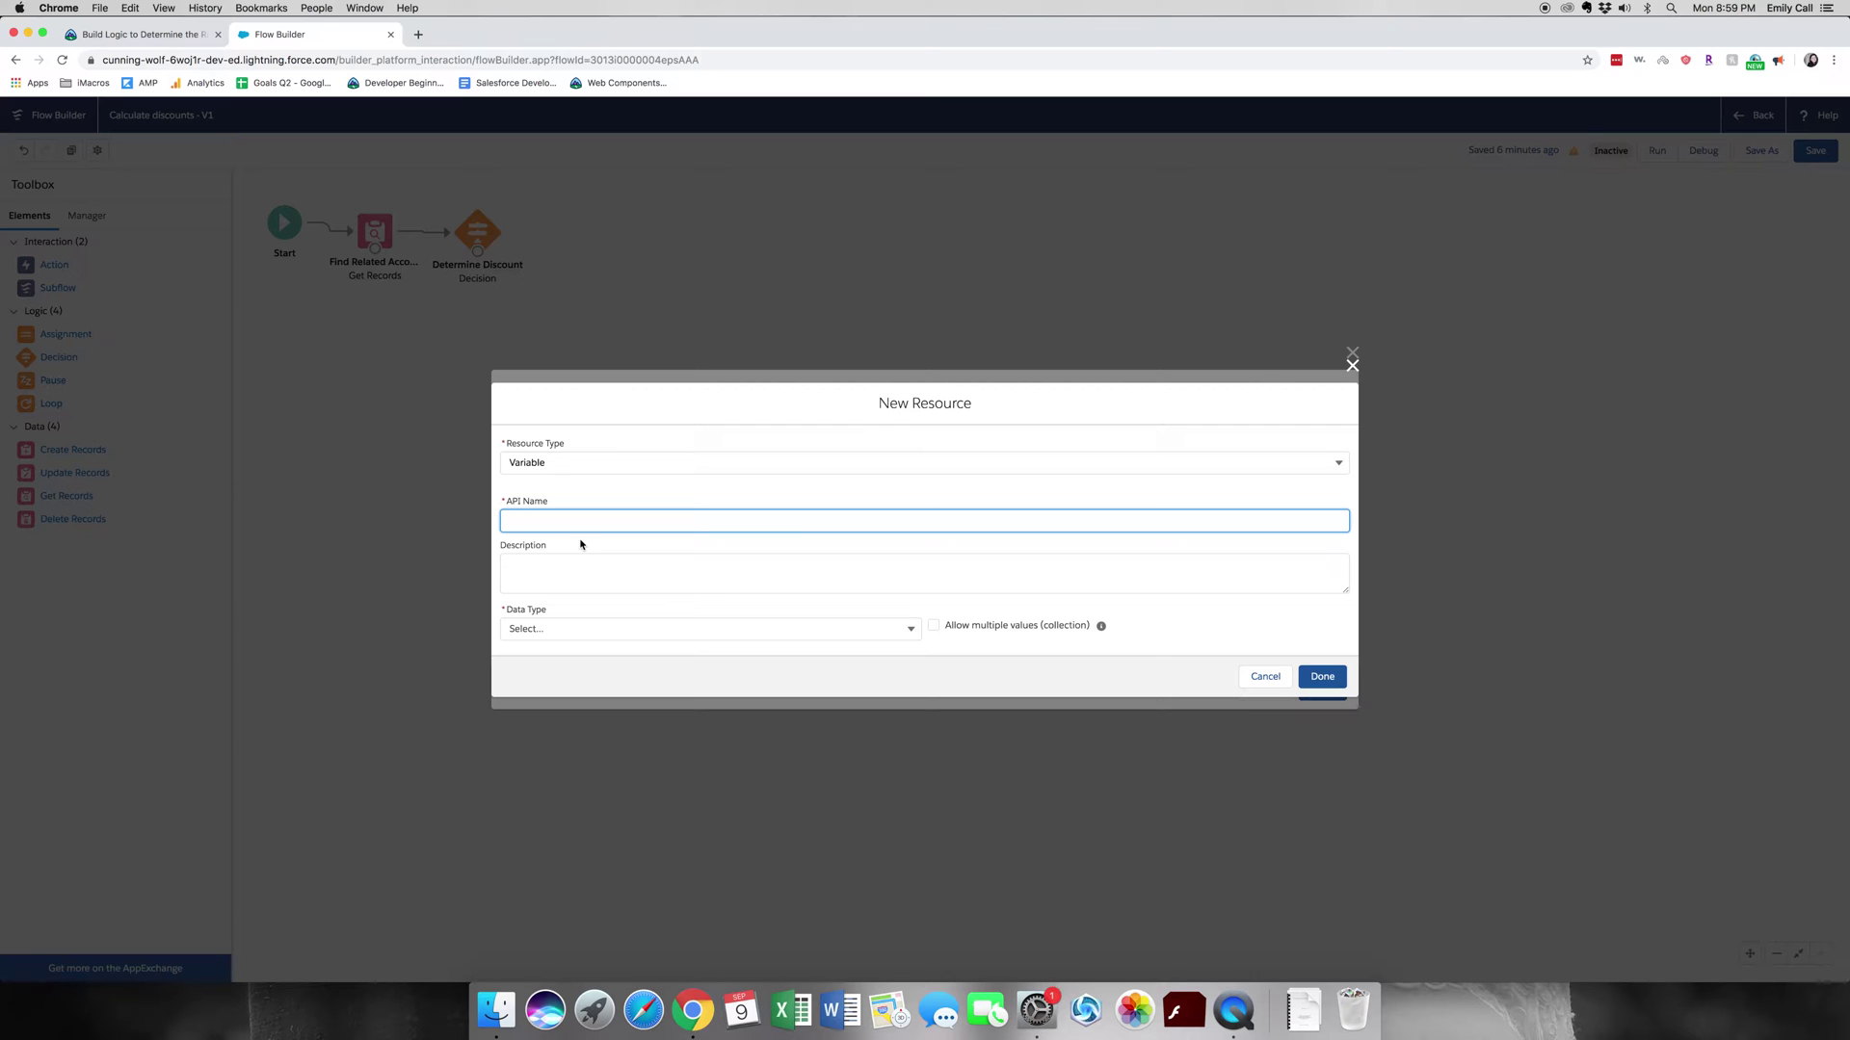
type("Discount")
left_click(674, 572)
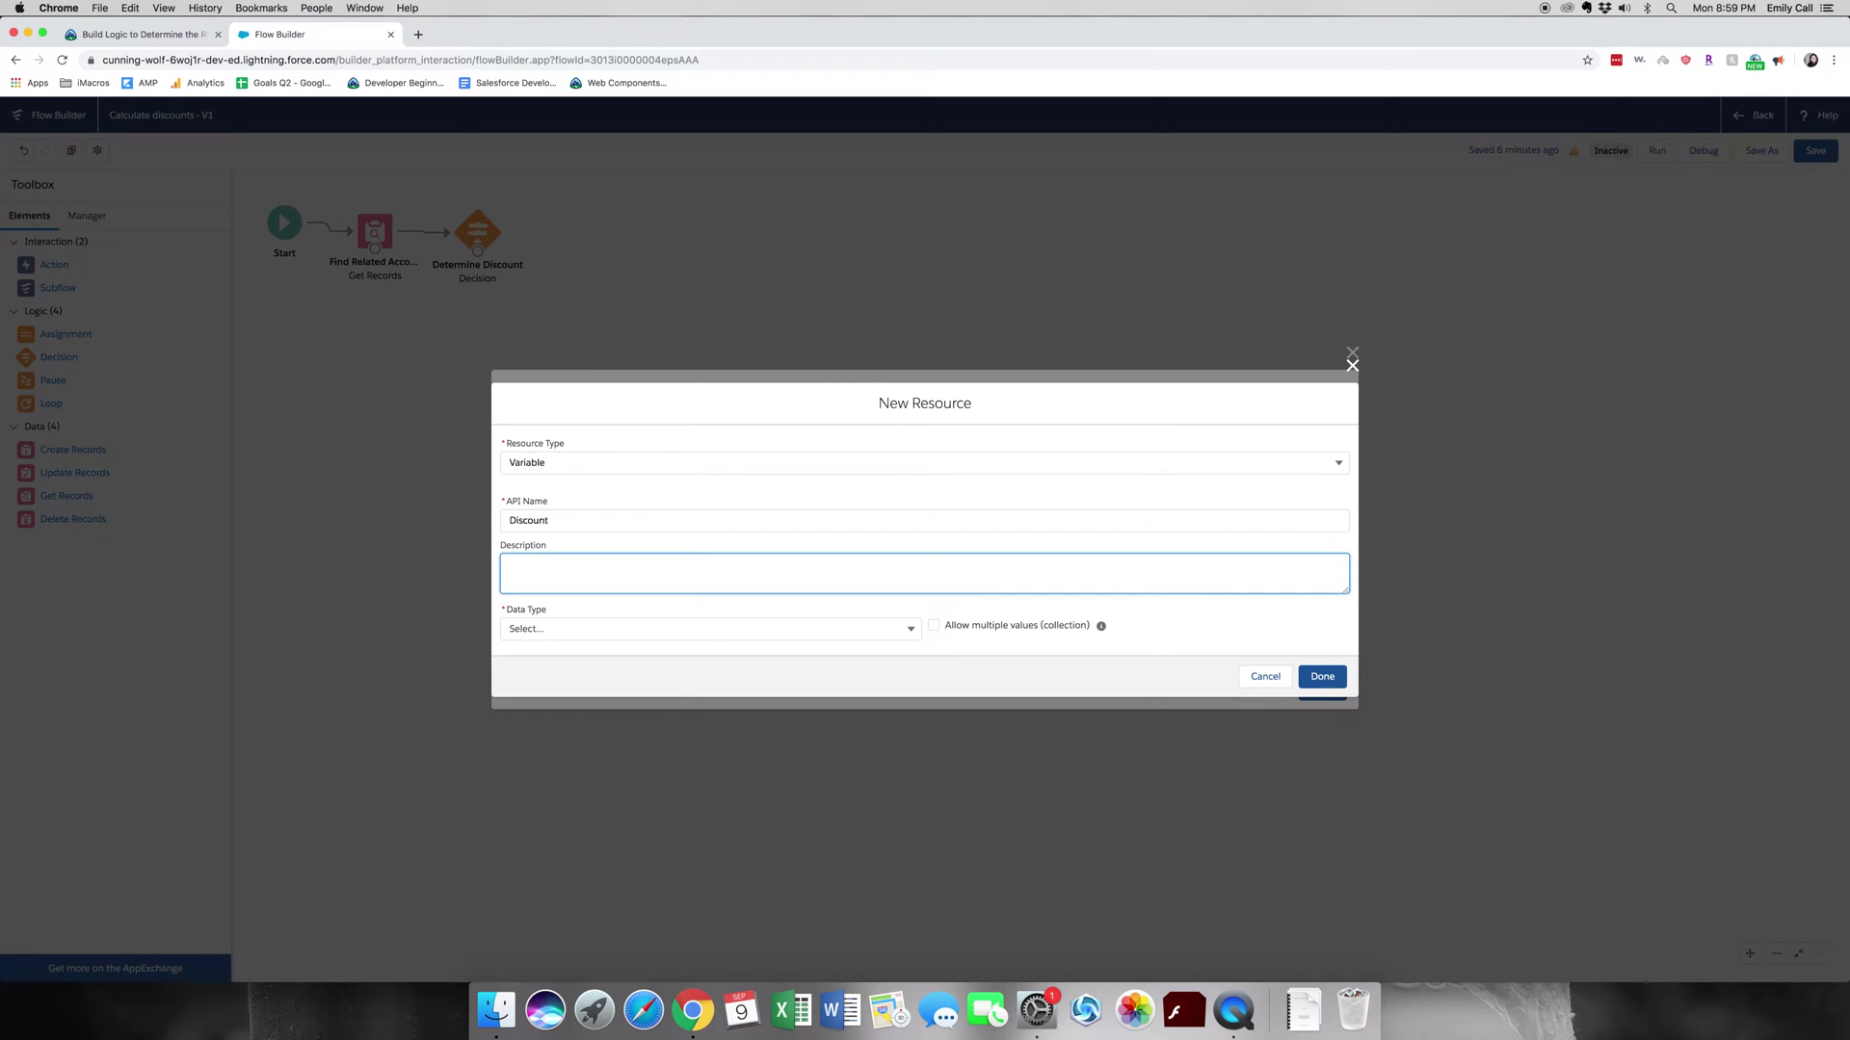
left_click(204, 35)
scroll(857, 535, "down", 5)
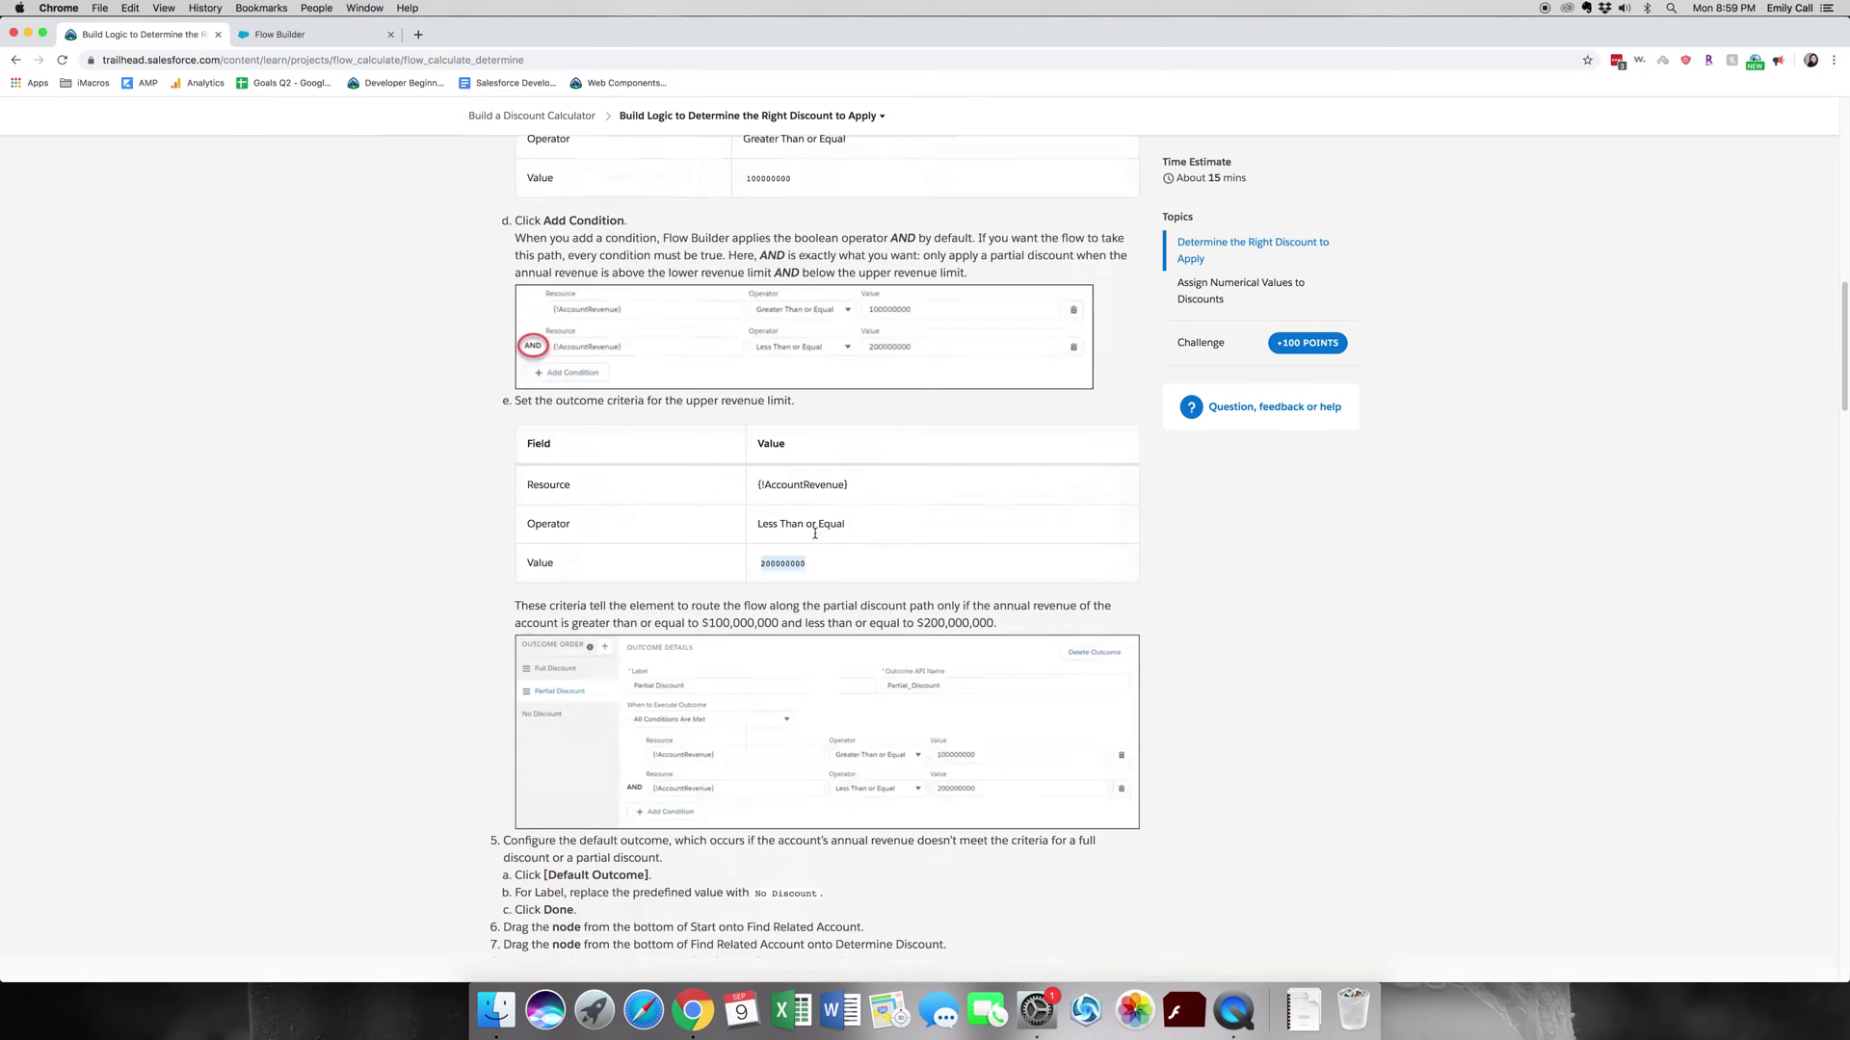
scroll(857, 535, "down", 8)
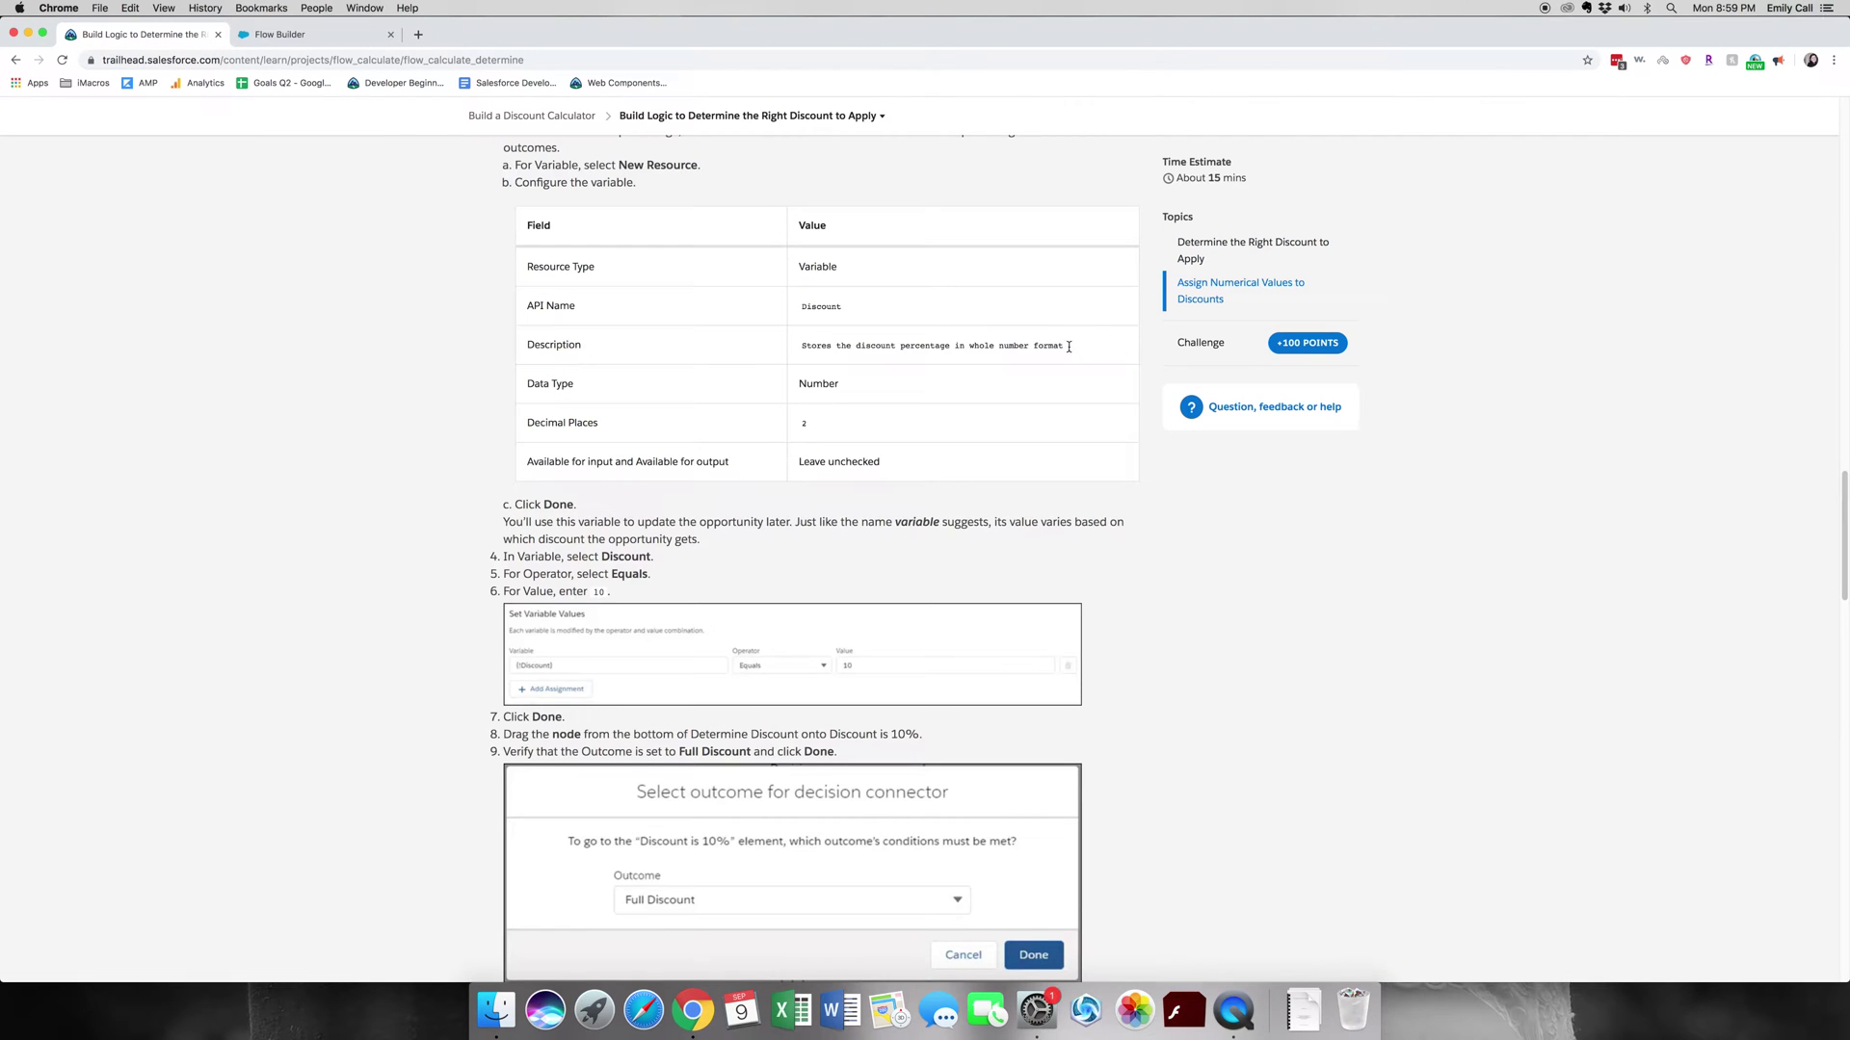
left_click_drag(1068, 347, 720, 358)
key("super+c")
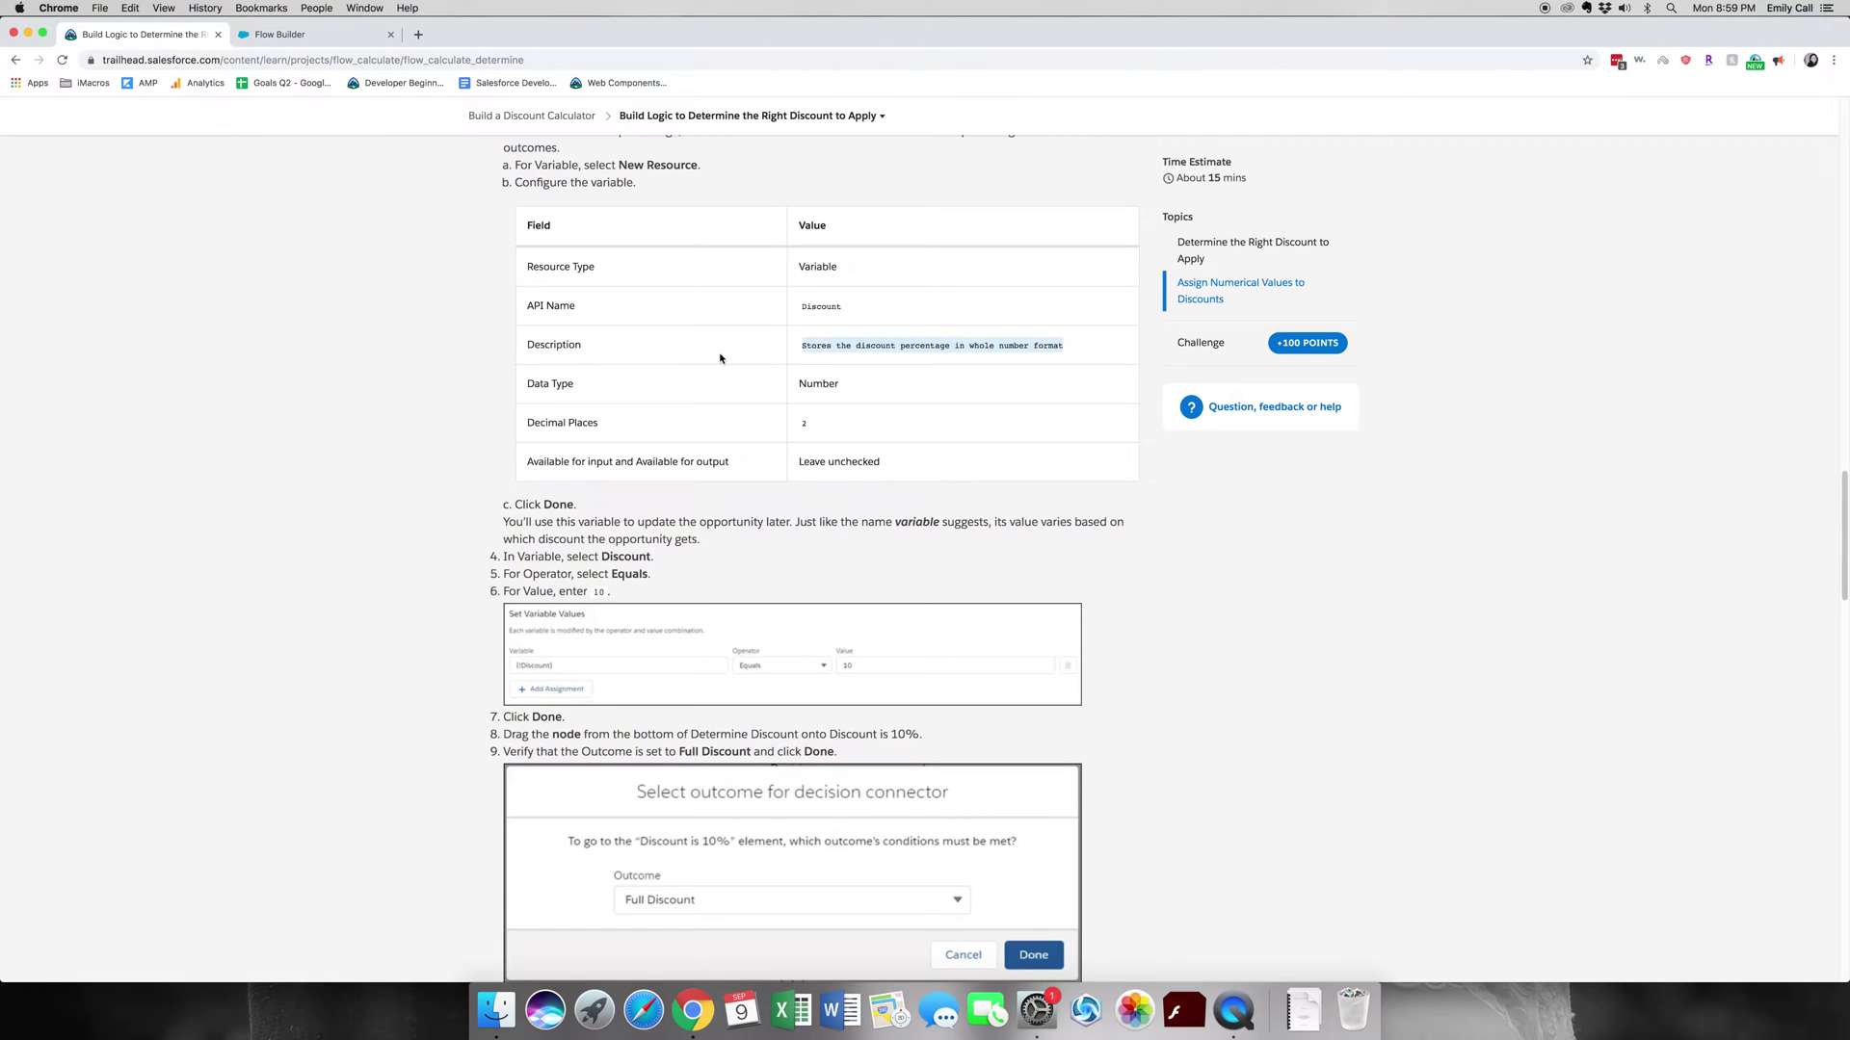
left_click(295, 35)
key("super+v")
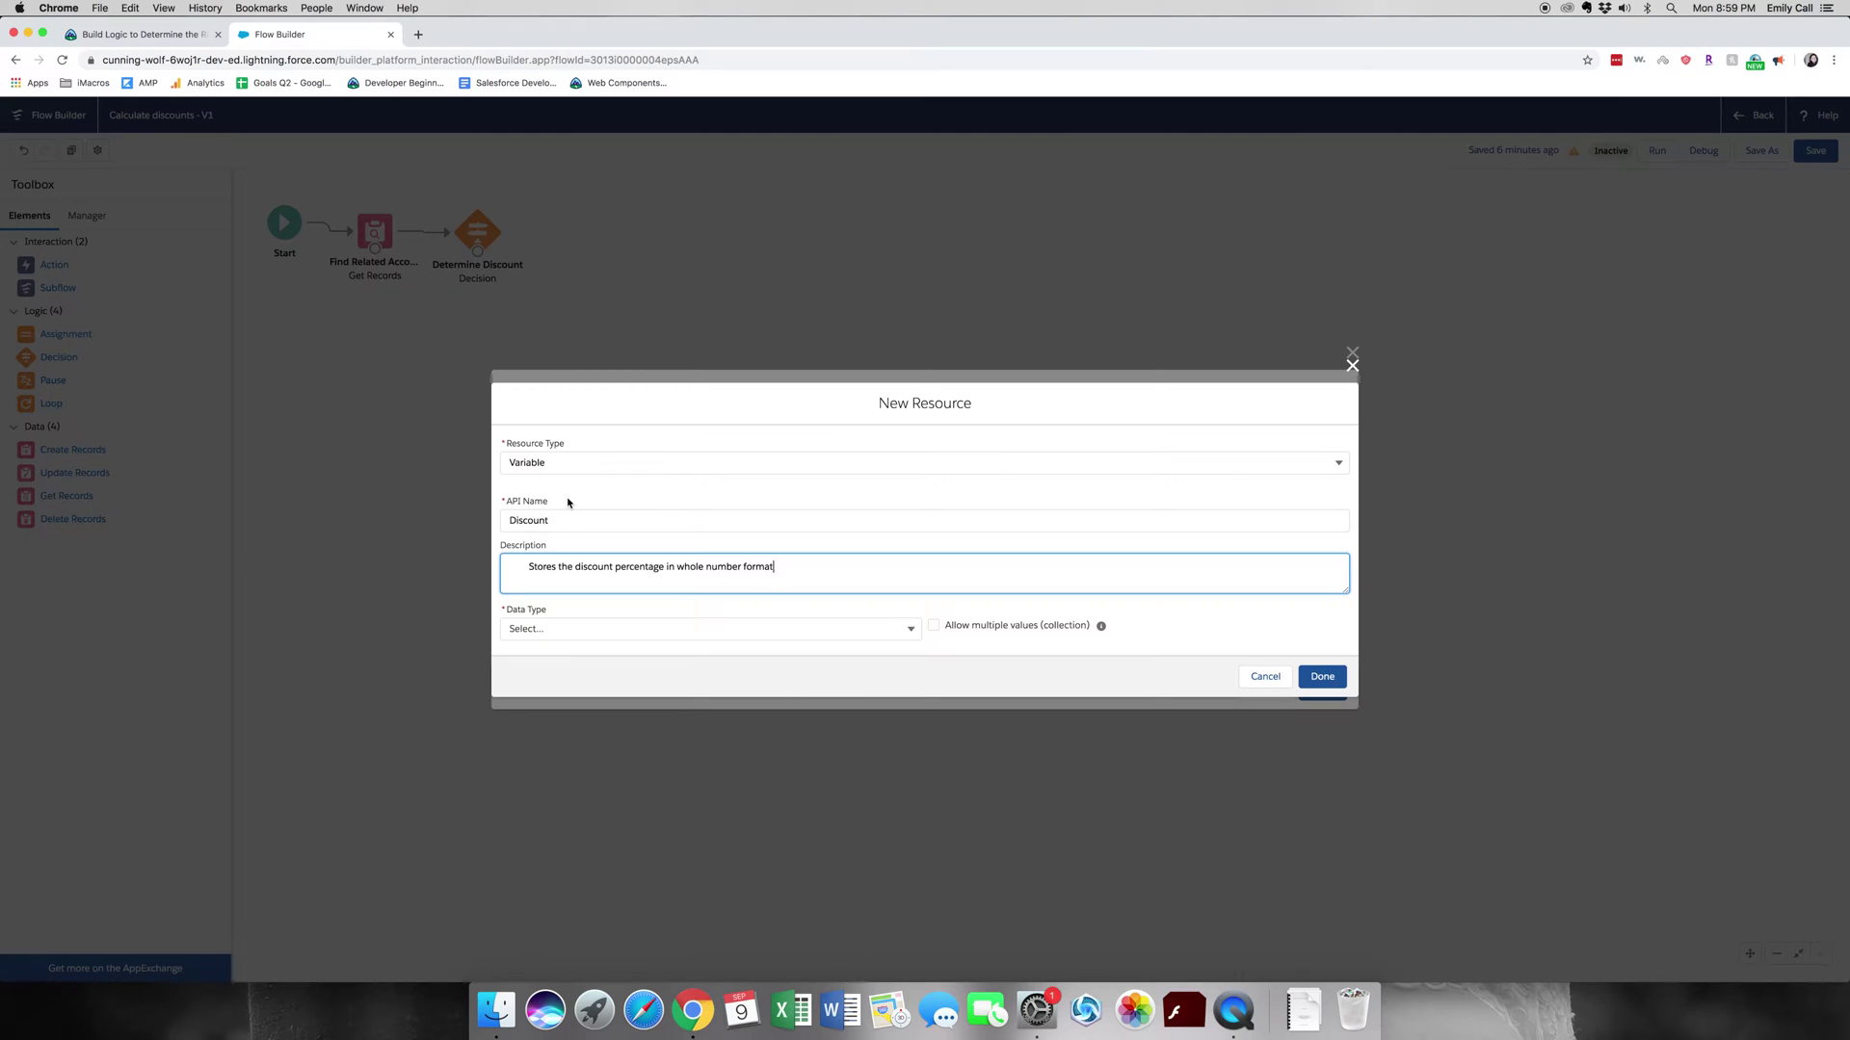
key("BackSpace")
Make the Discount variable a Number with 2 decimal places and save it.
left_click(679, 629)
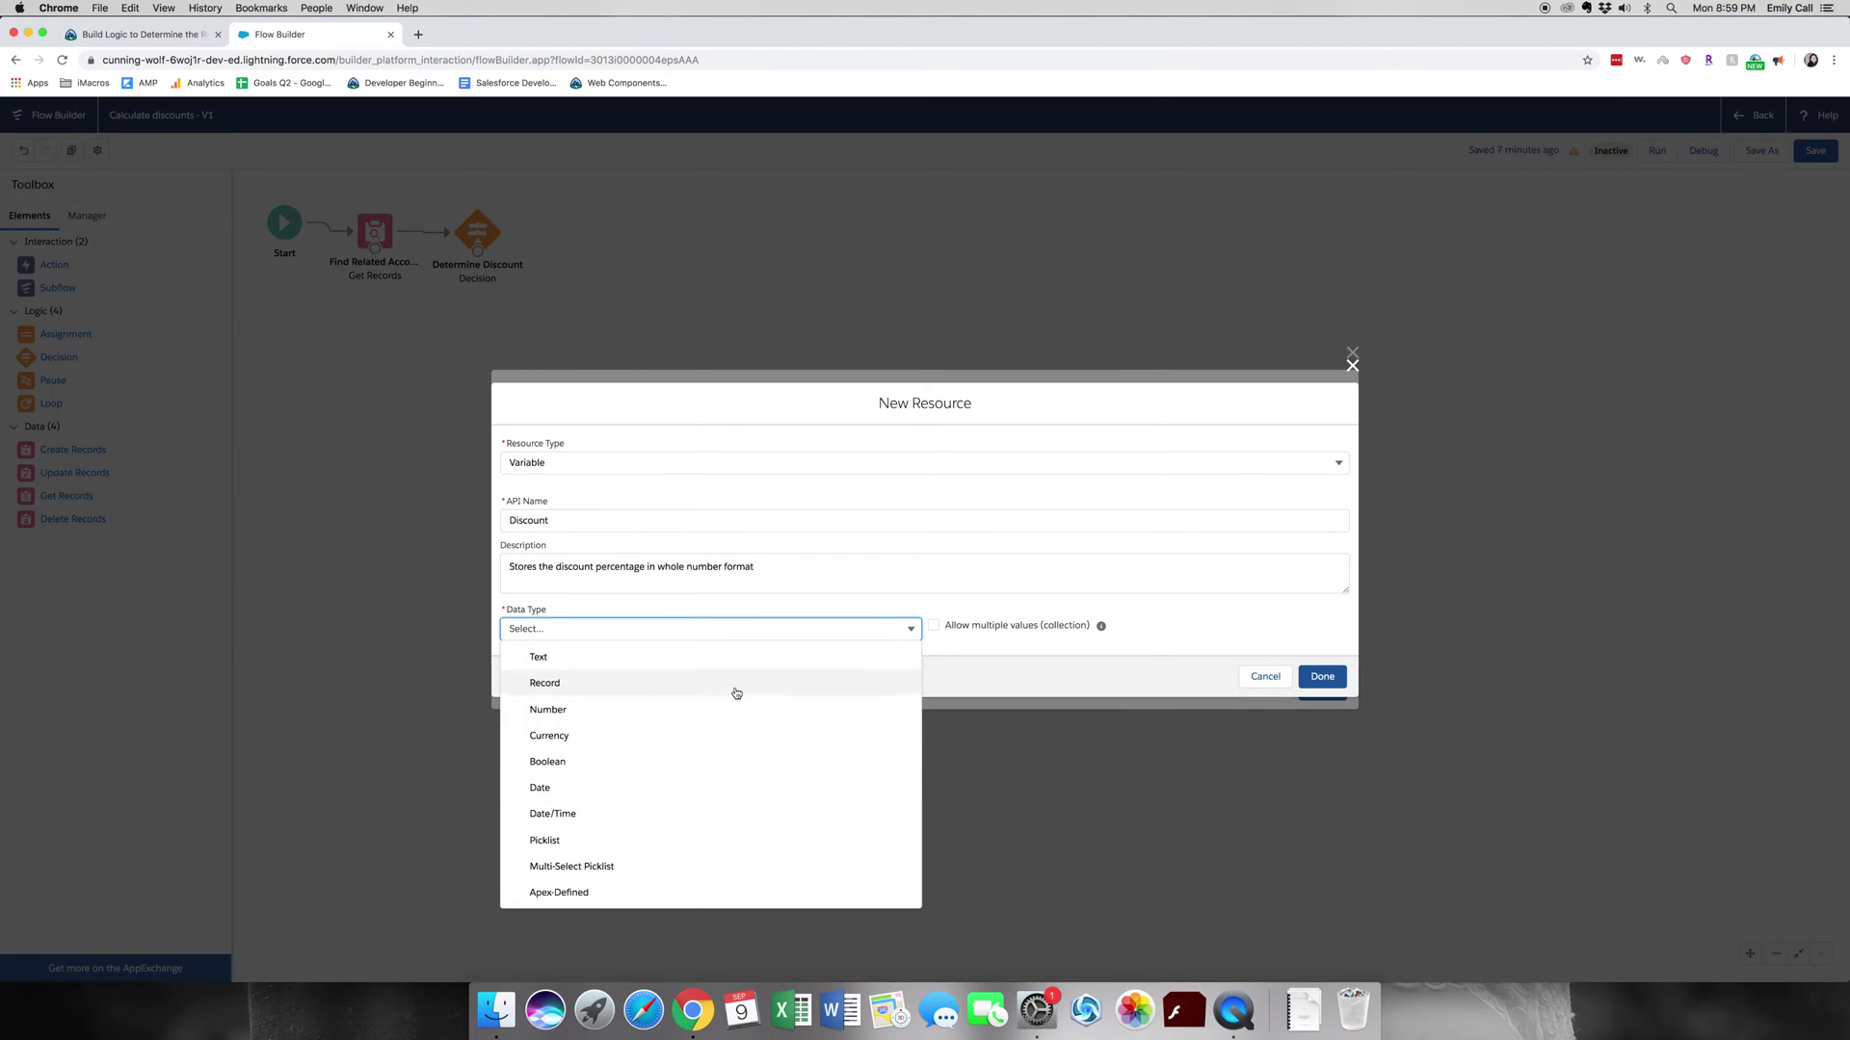
left_click(709, 711)
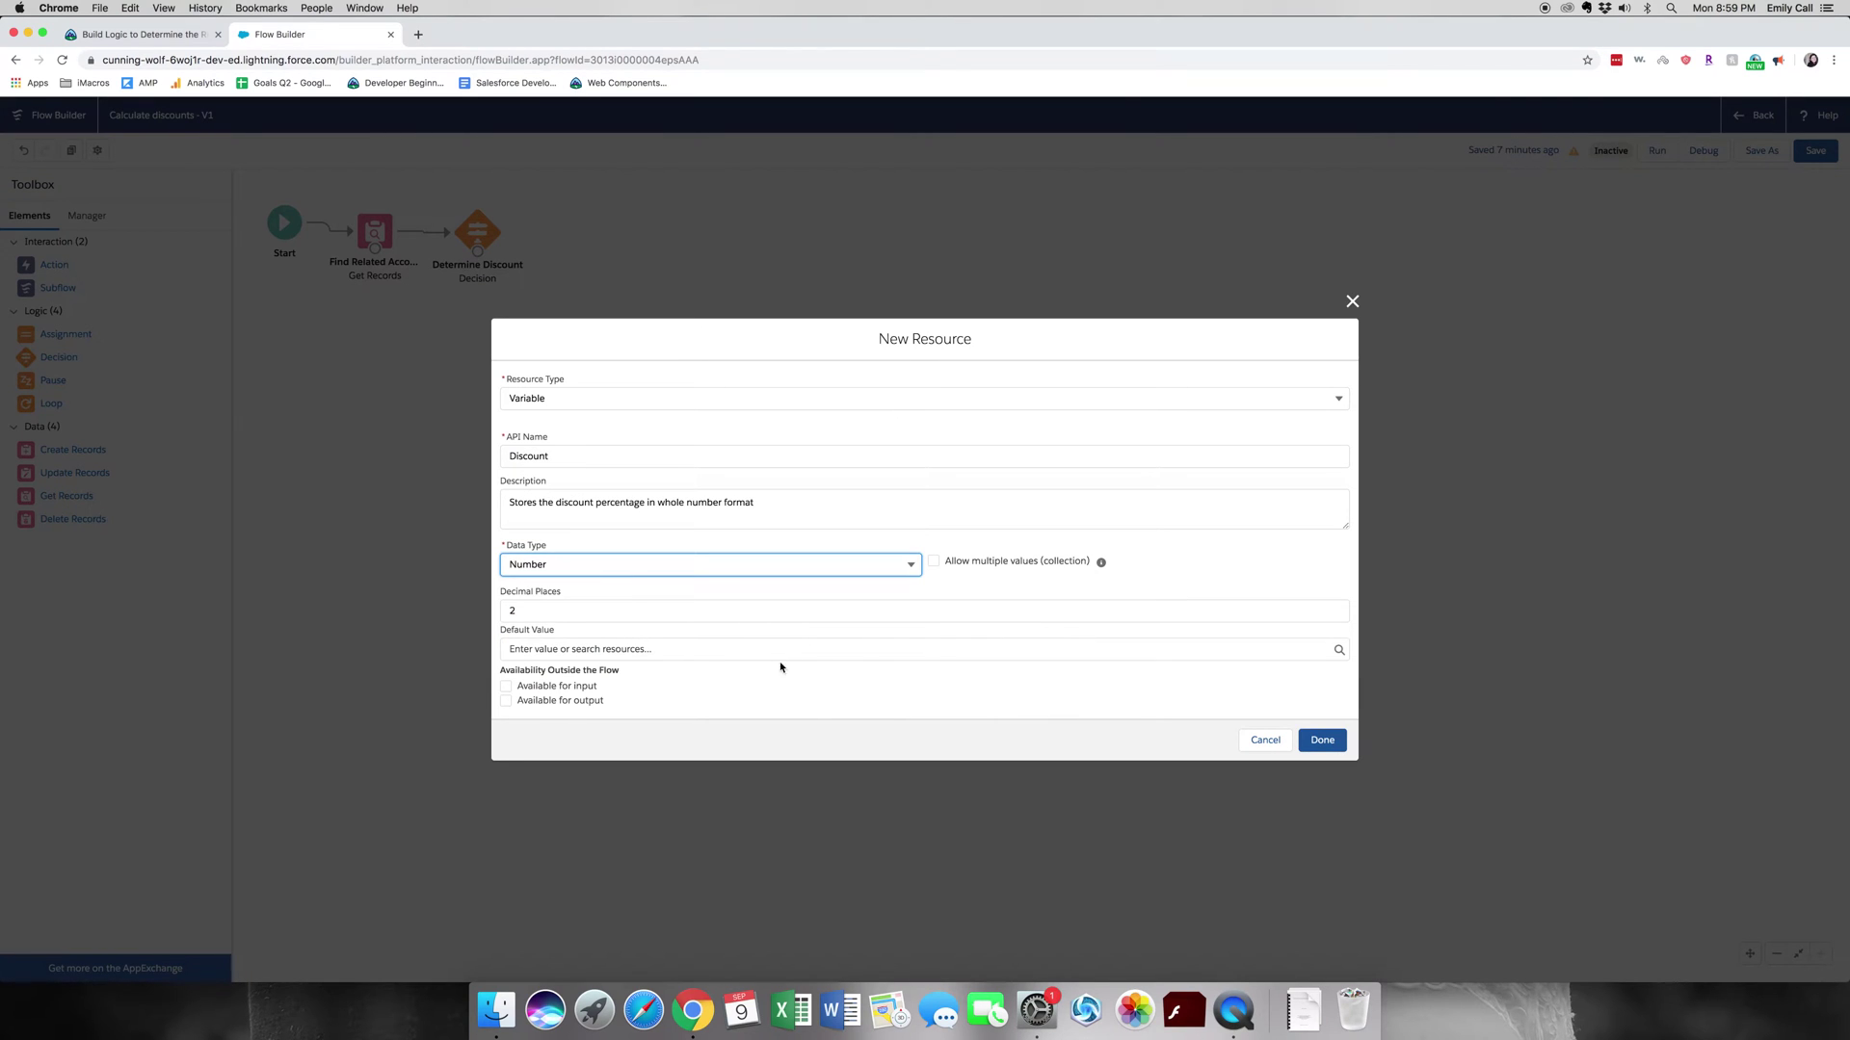
left_click(724, 617)
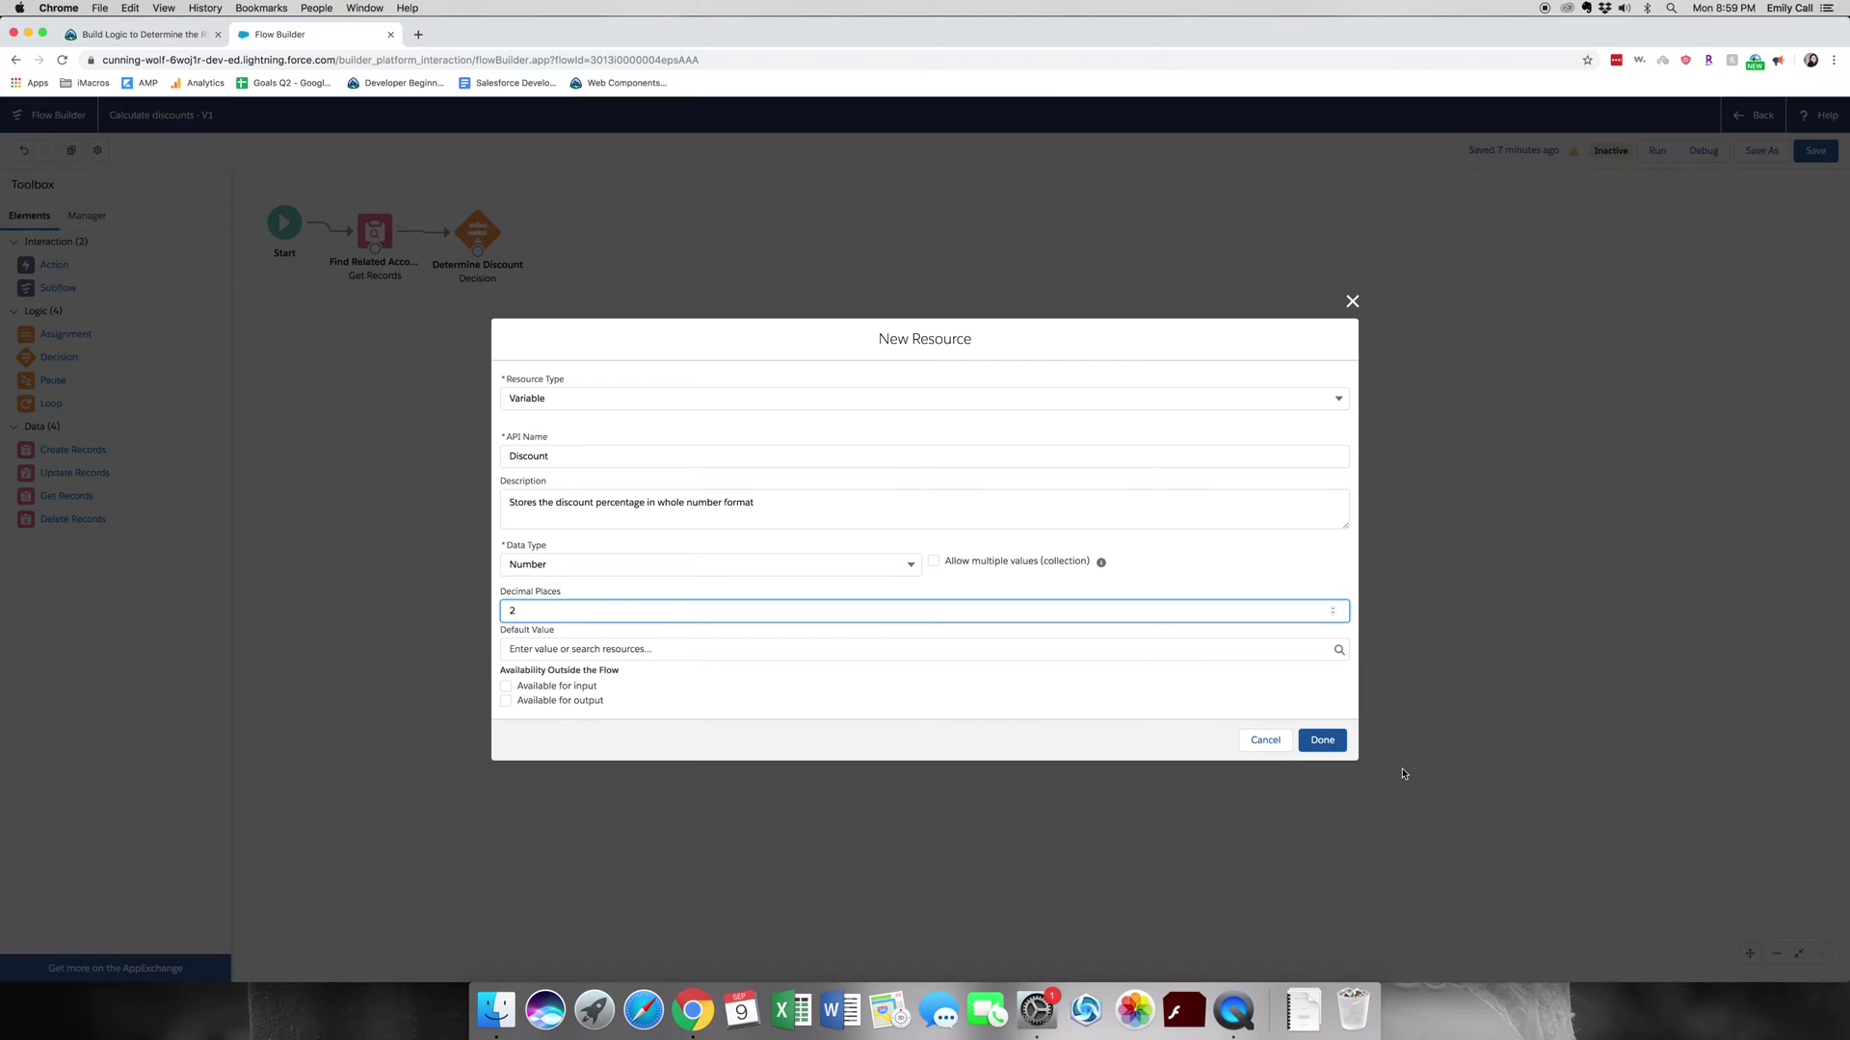
left_click(1323, 746)
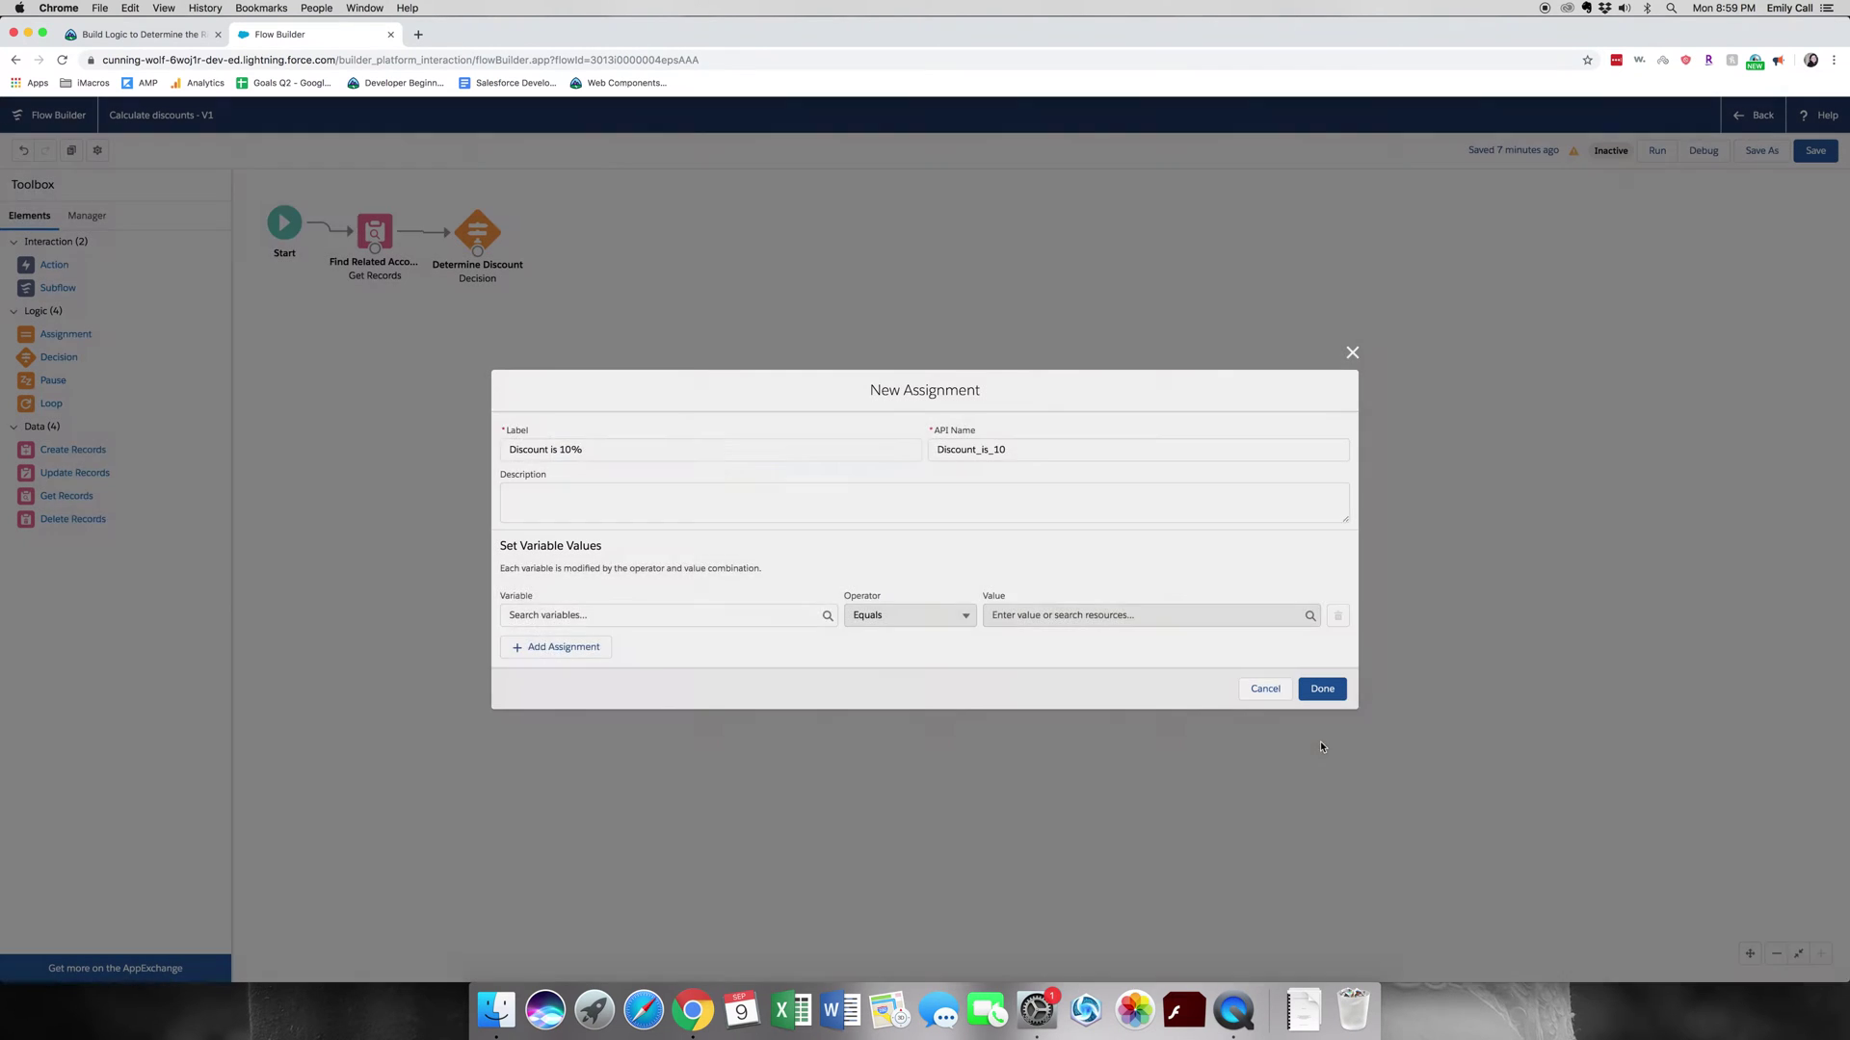
Have the Discount is 10% assignment set {!Discount} Equals 10.
left_click(767, 617)
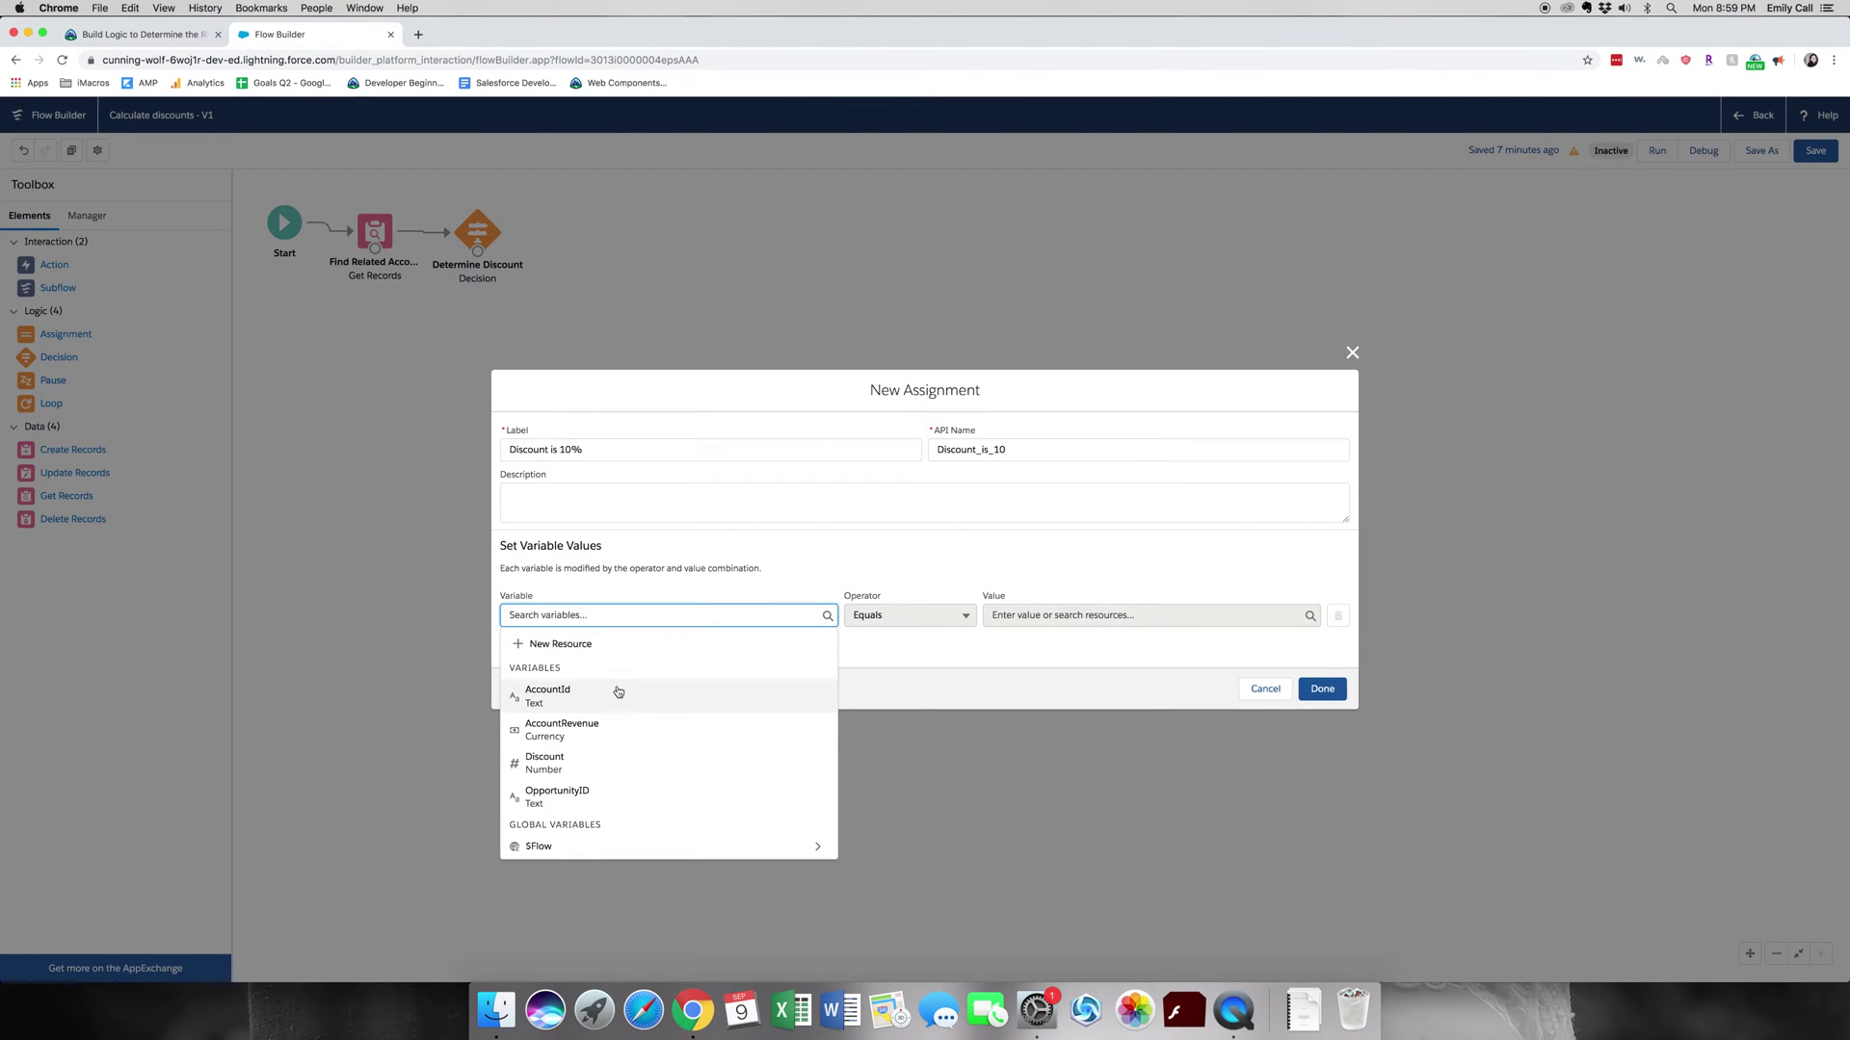
left_click(608, 758)
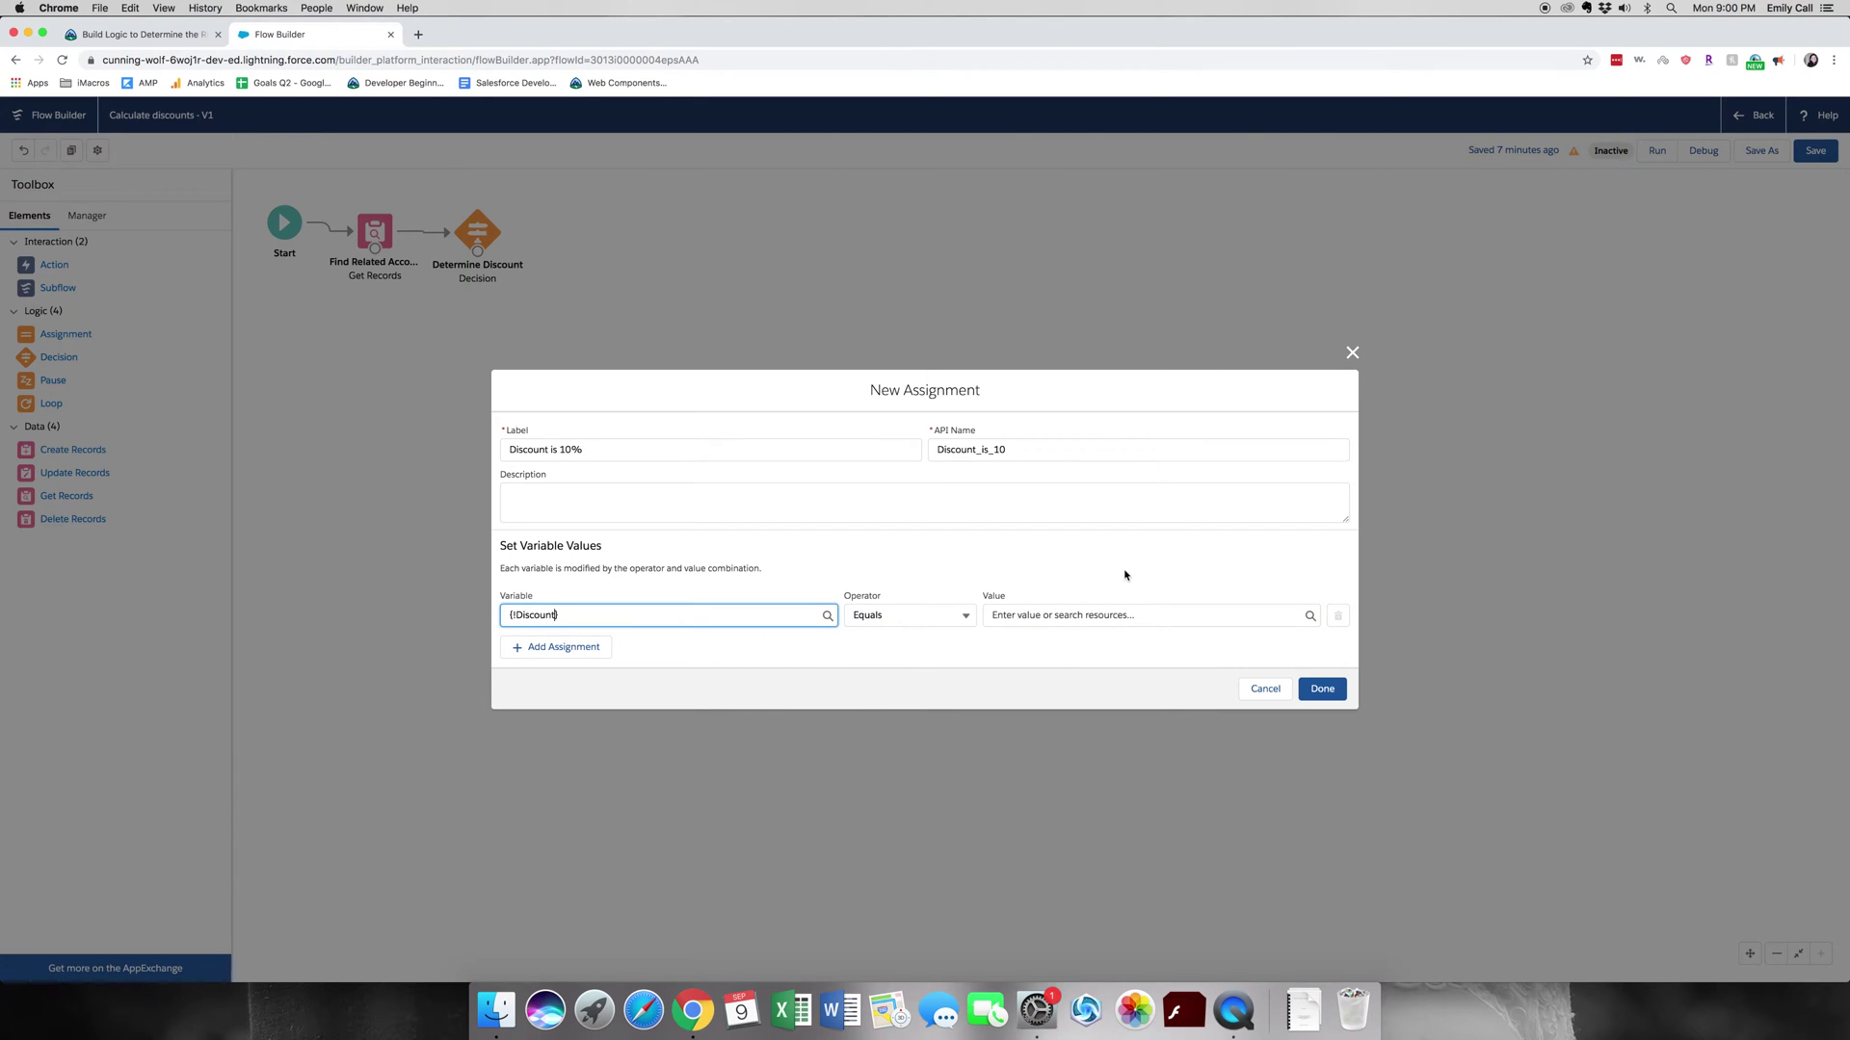
left_click(1139, 617)
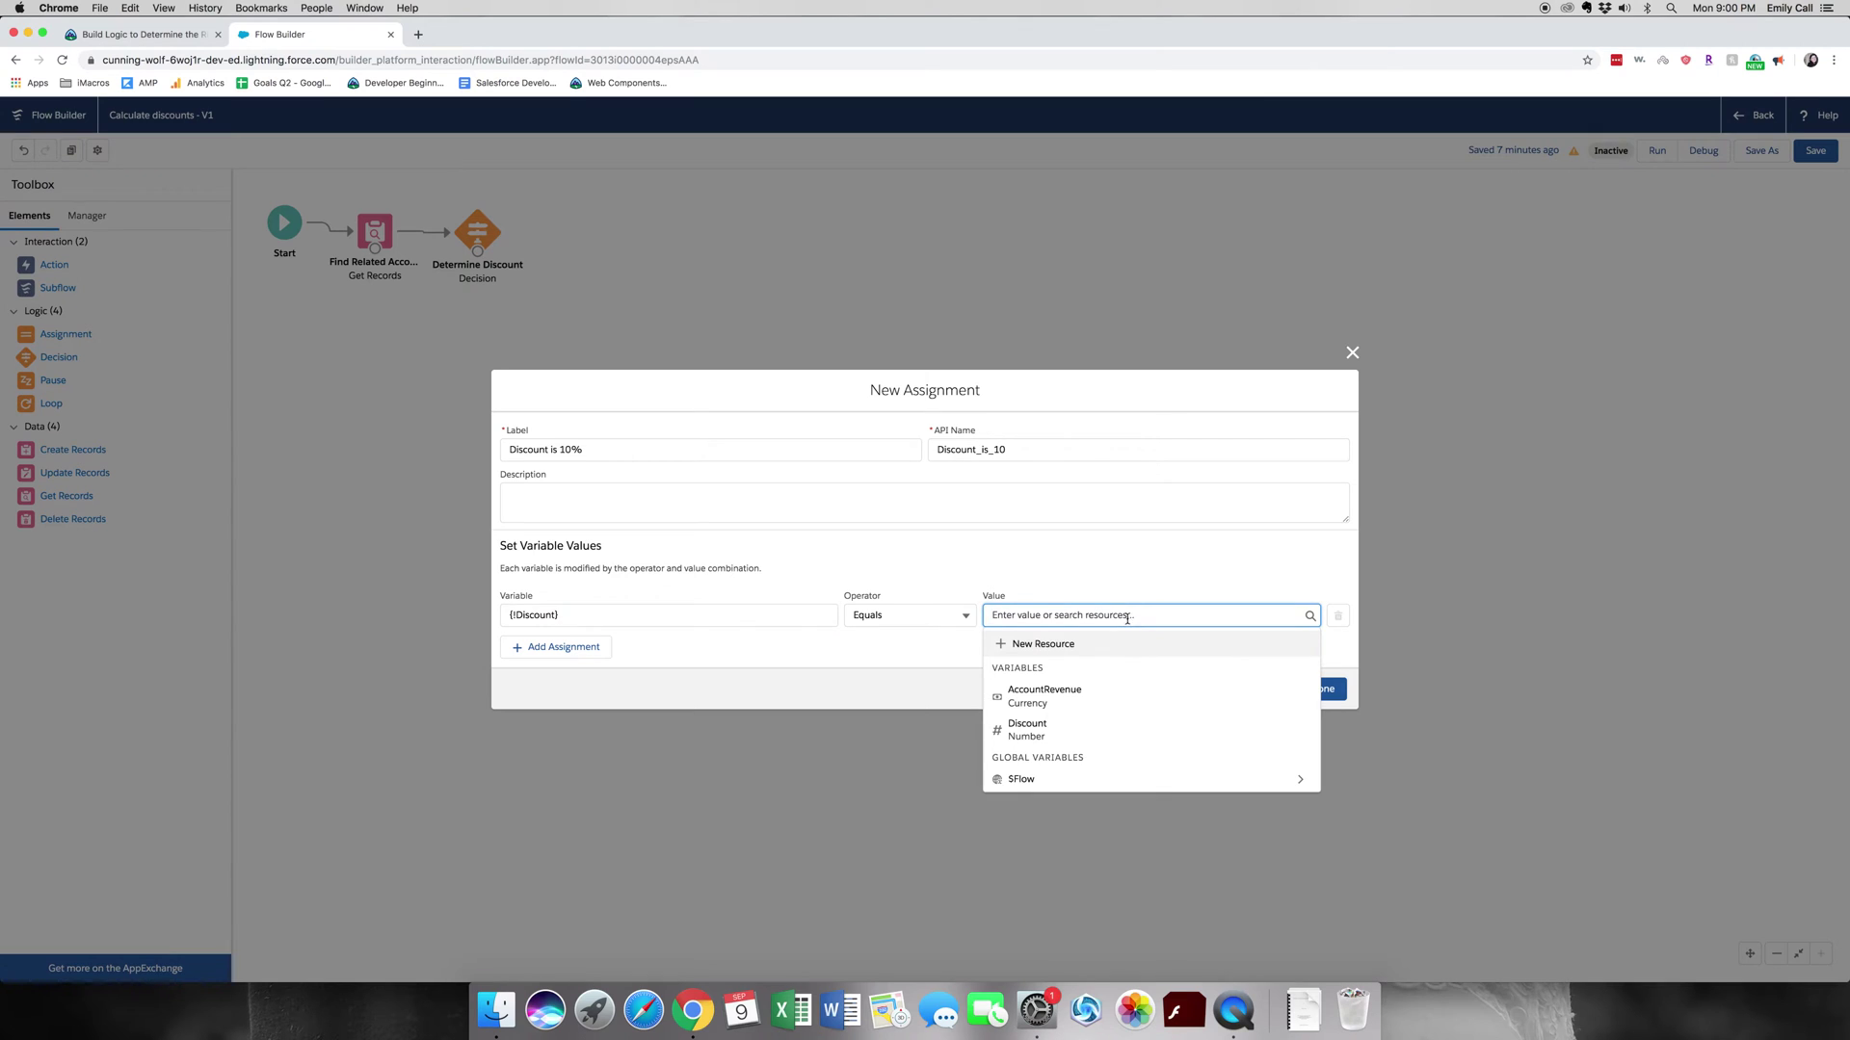
type("10")
left_click(1033, 665)
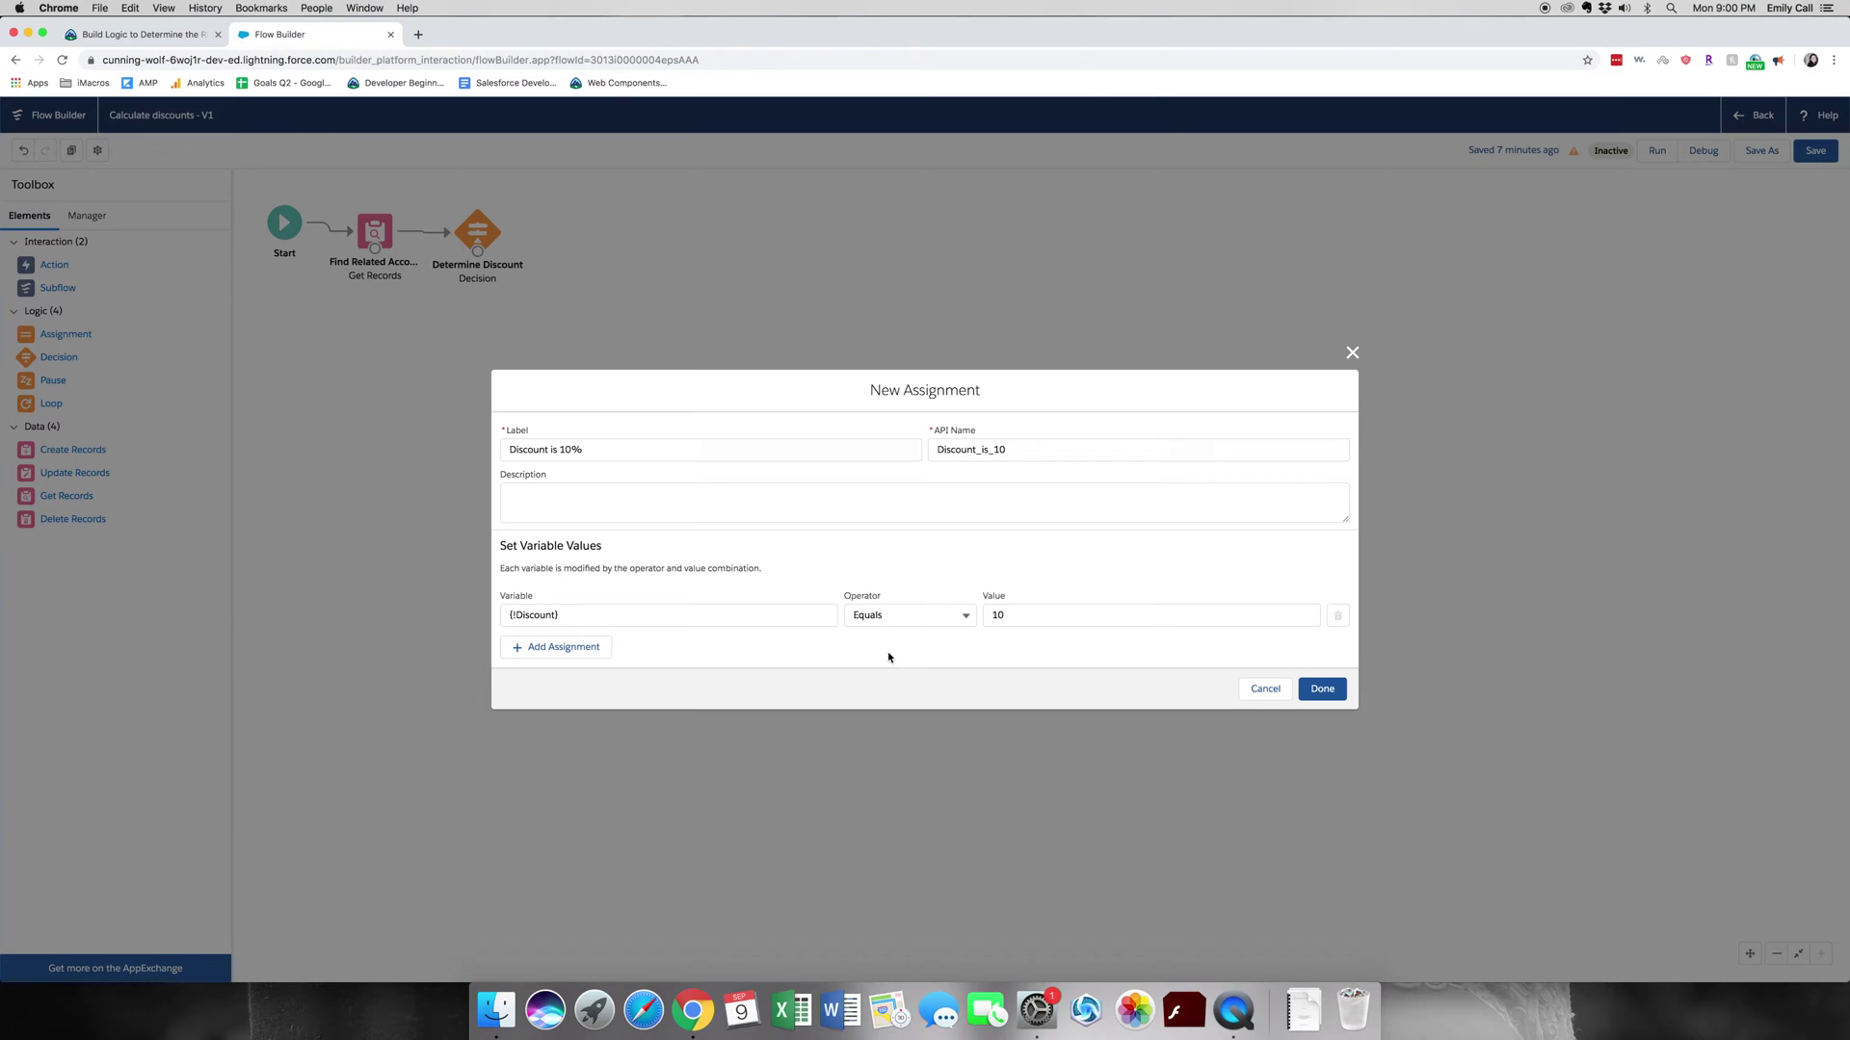
left_click(1321, 689)
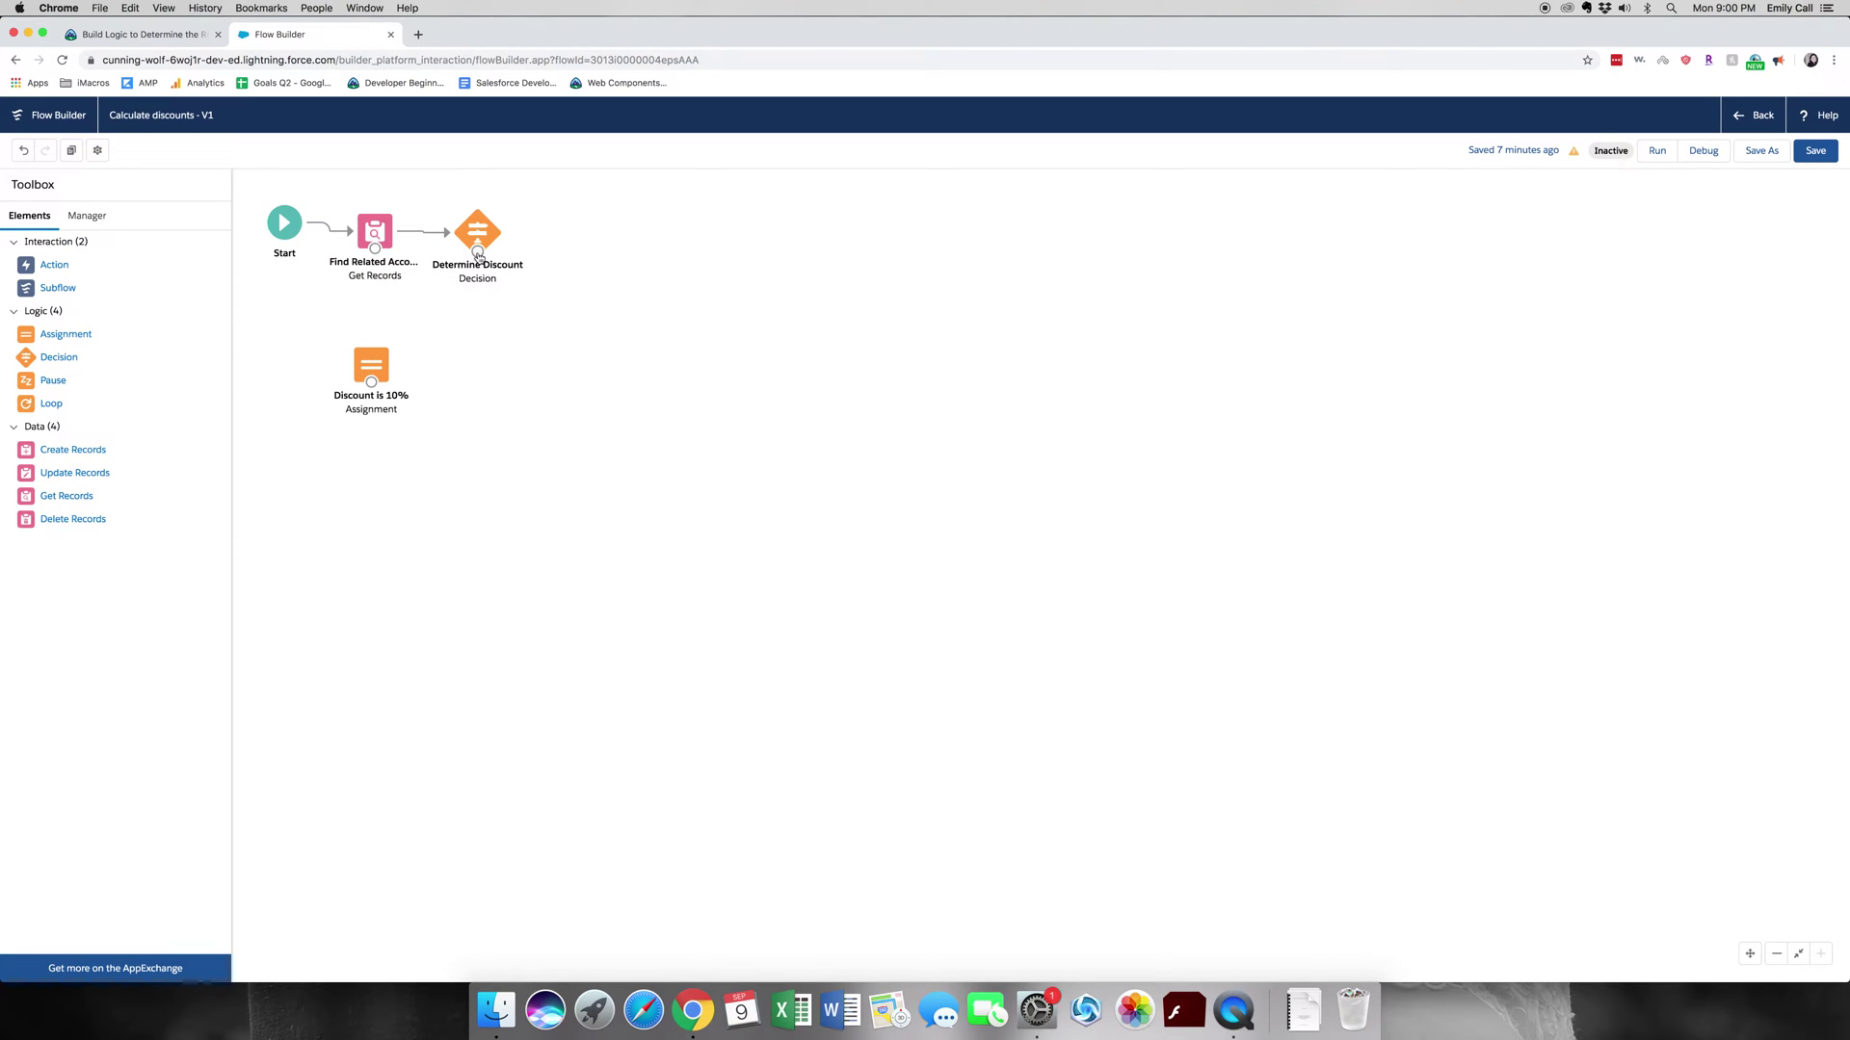
Connect Determine Discount's Full Discount outcome to Discount is 10% and reposition it lower.
left_click_drag(477, 252, 372, 366)
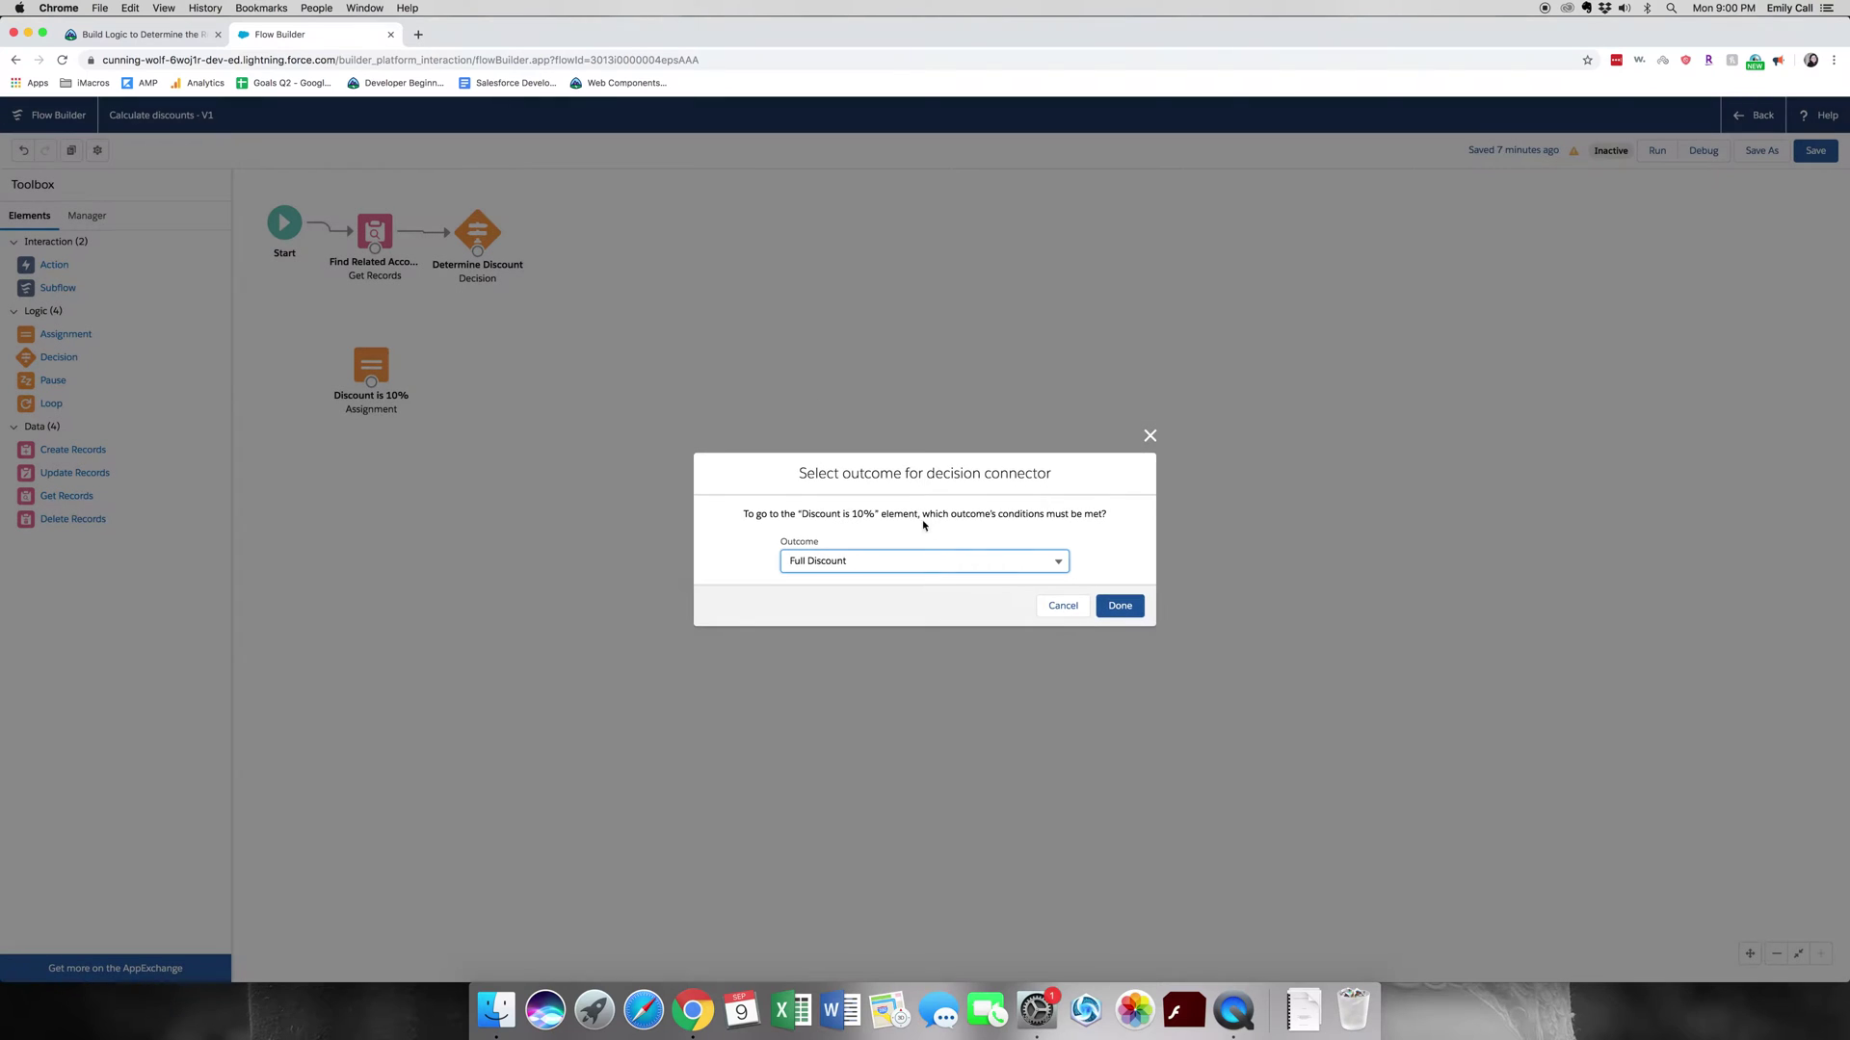
left_click(1141, 605)
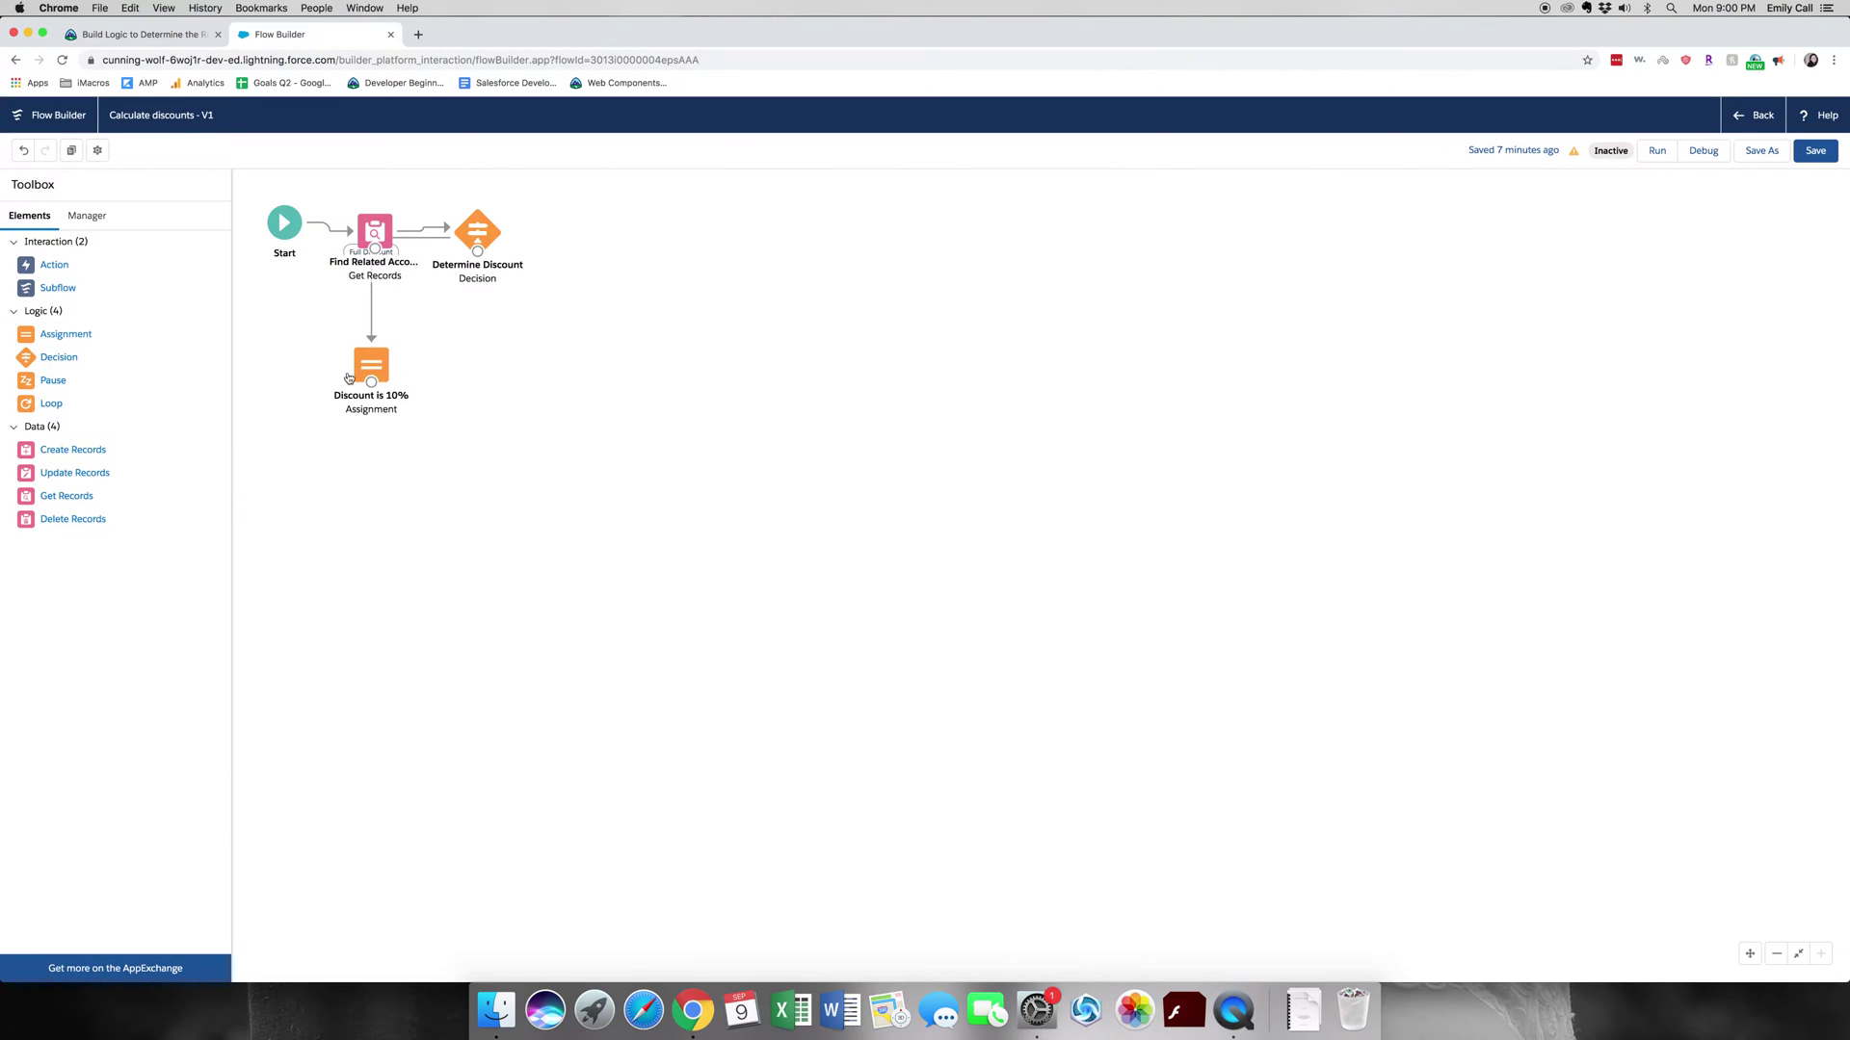
left_click_drag(372, 363, 387, 458)
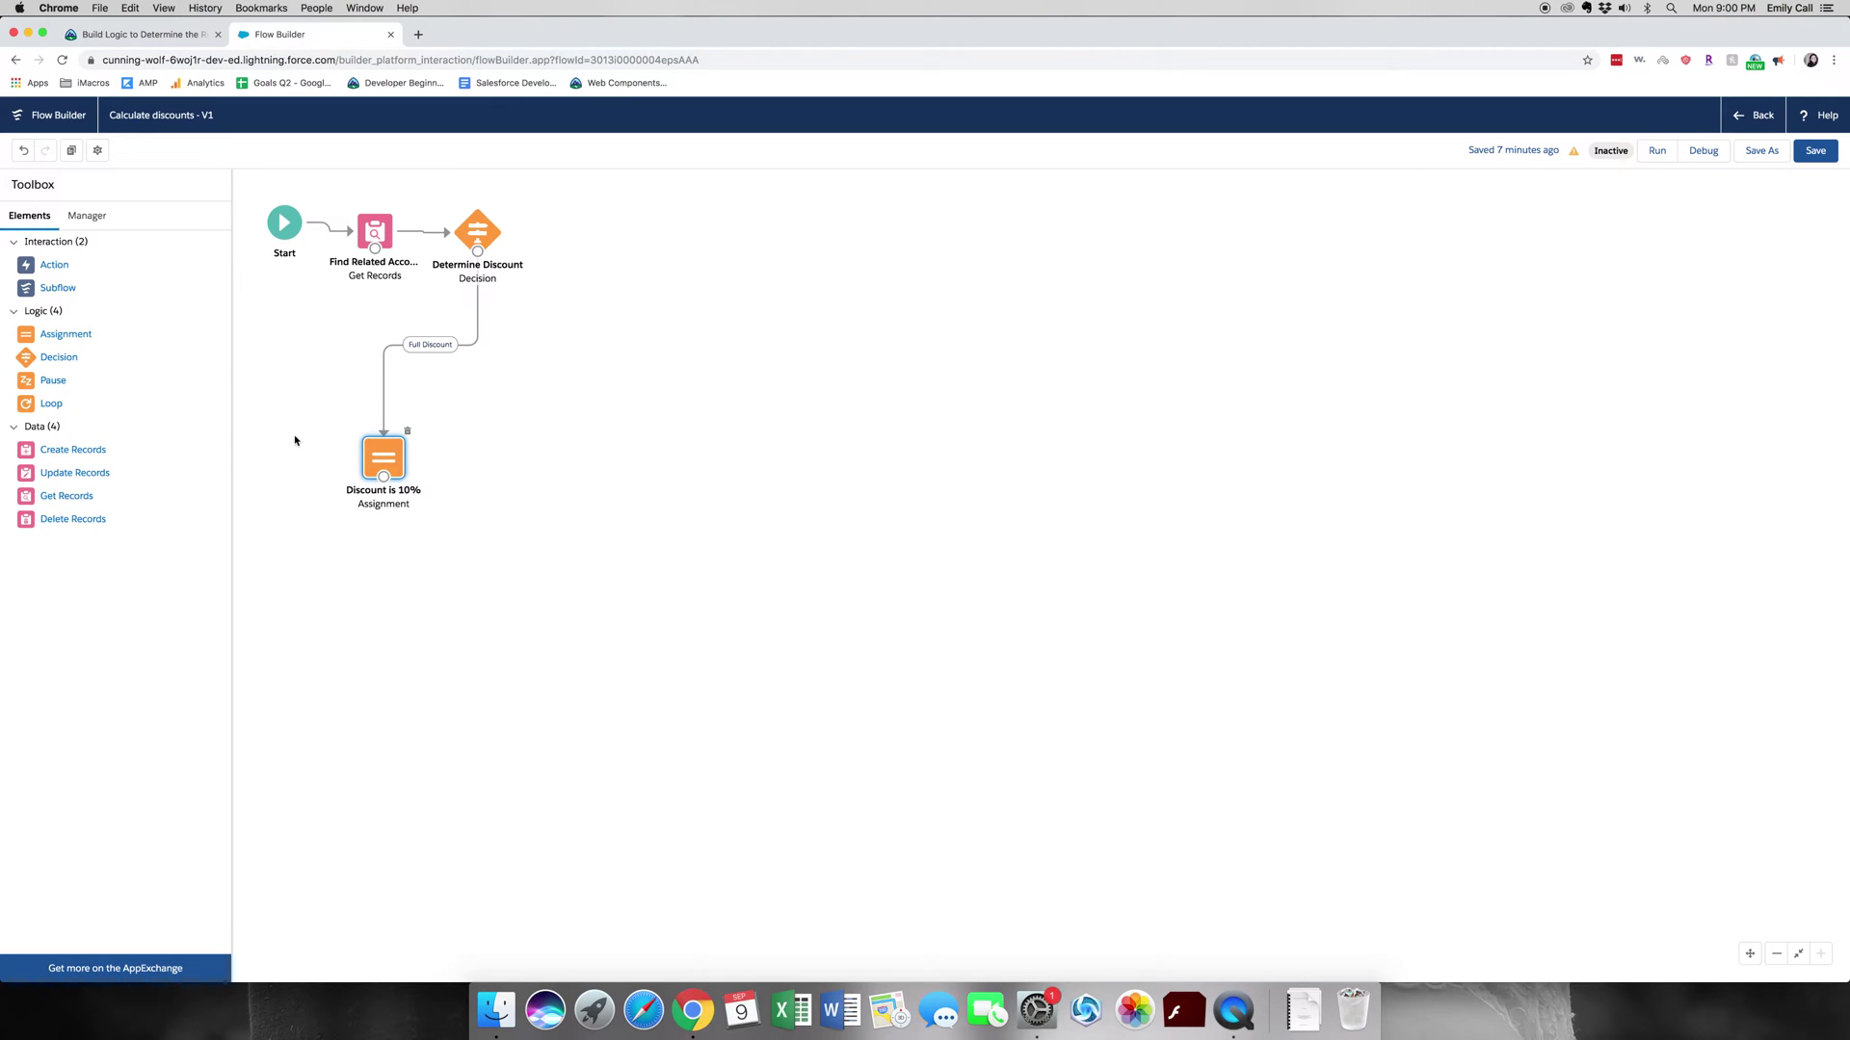
left_click_drag(68, 335, 477, 455)
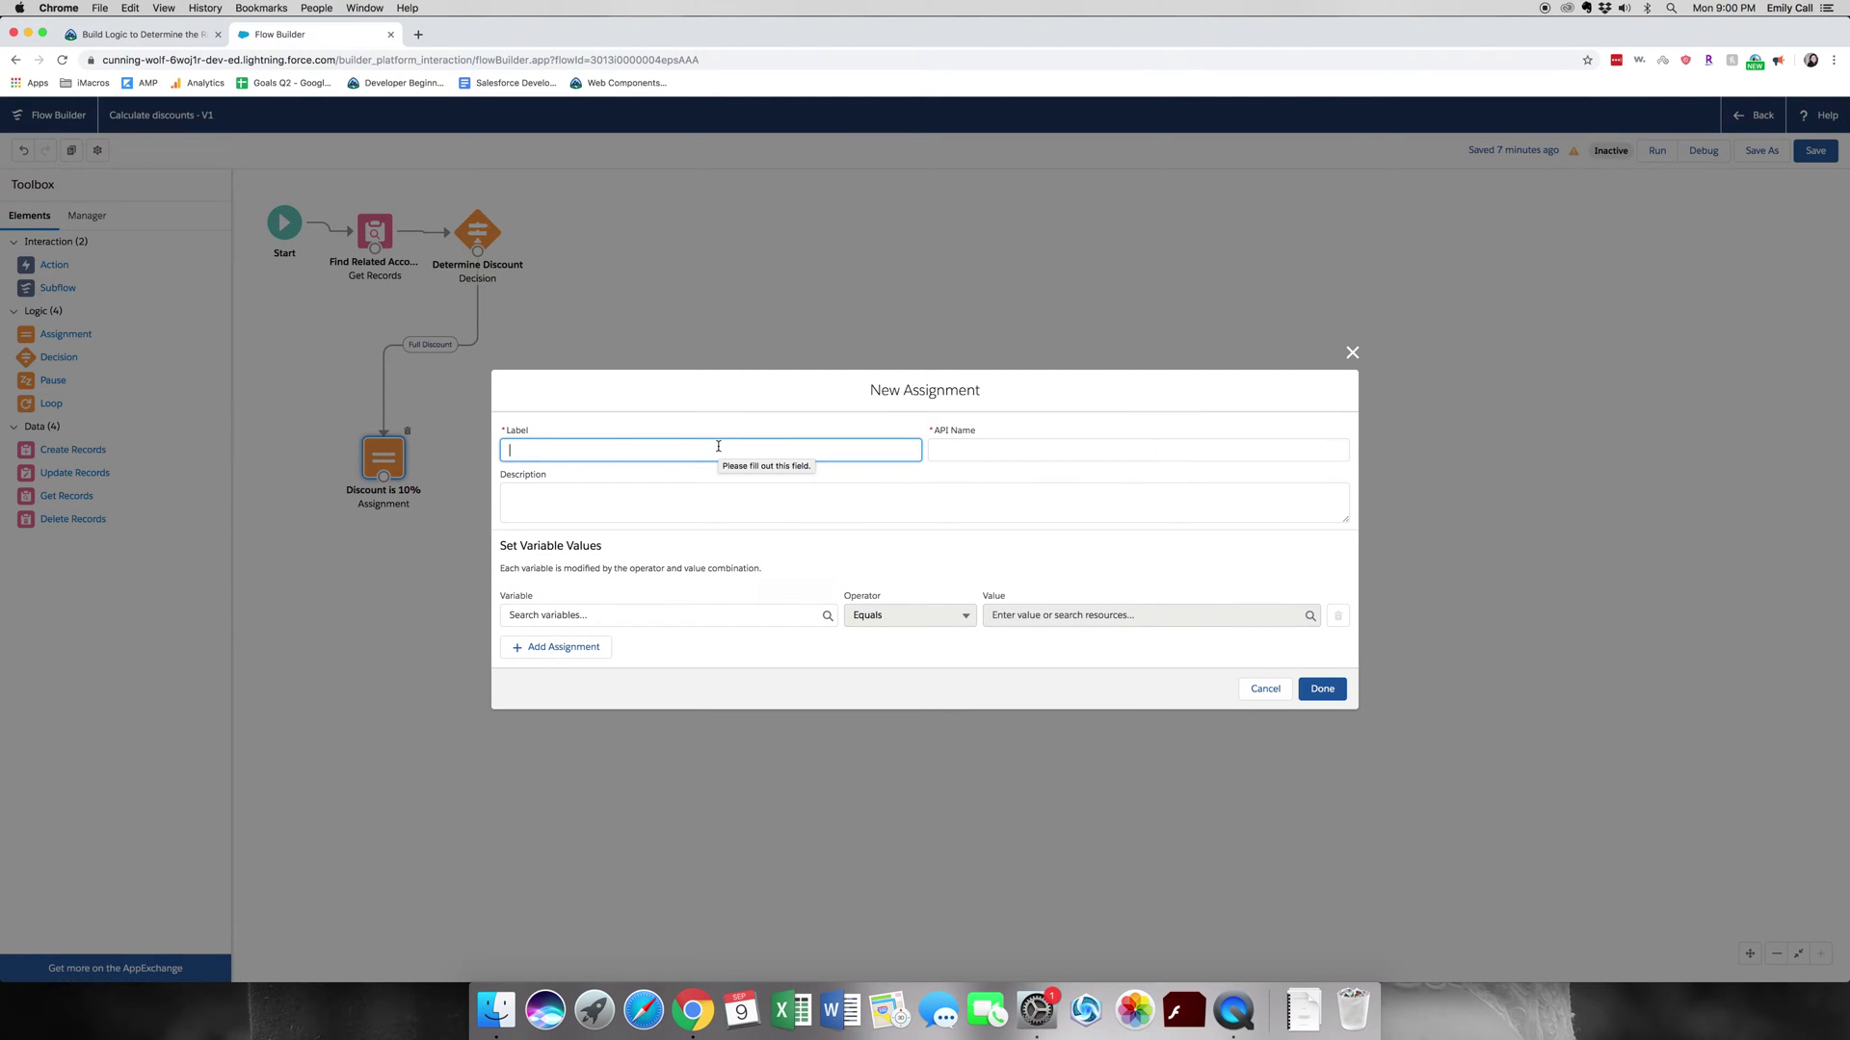
Create a Discount is 5% assignment setting {!Discount} to 5, linked via Partial Discount.
type("Discount is 5%")
key("Tab")
key("Tab")
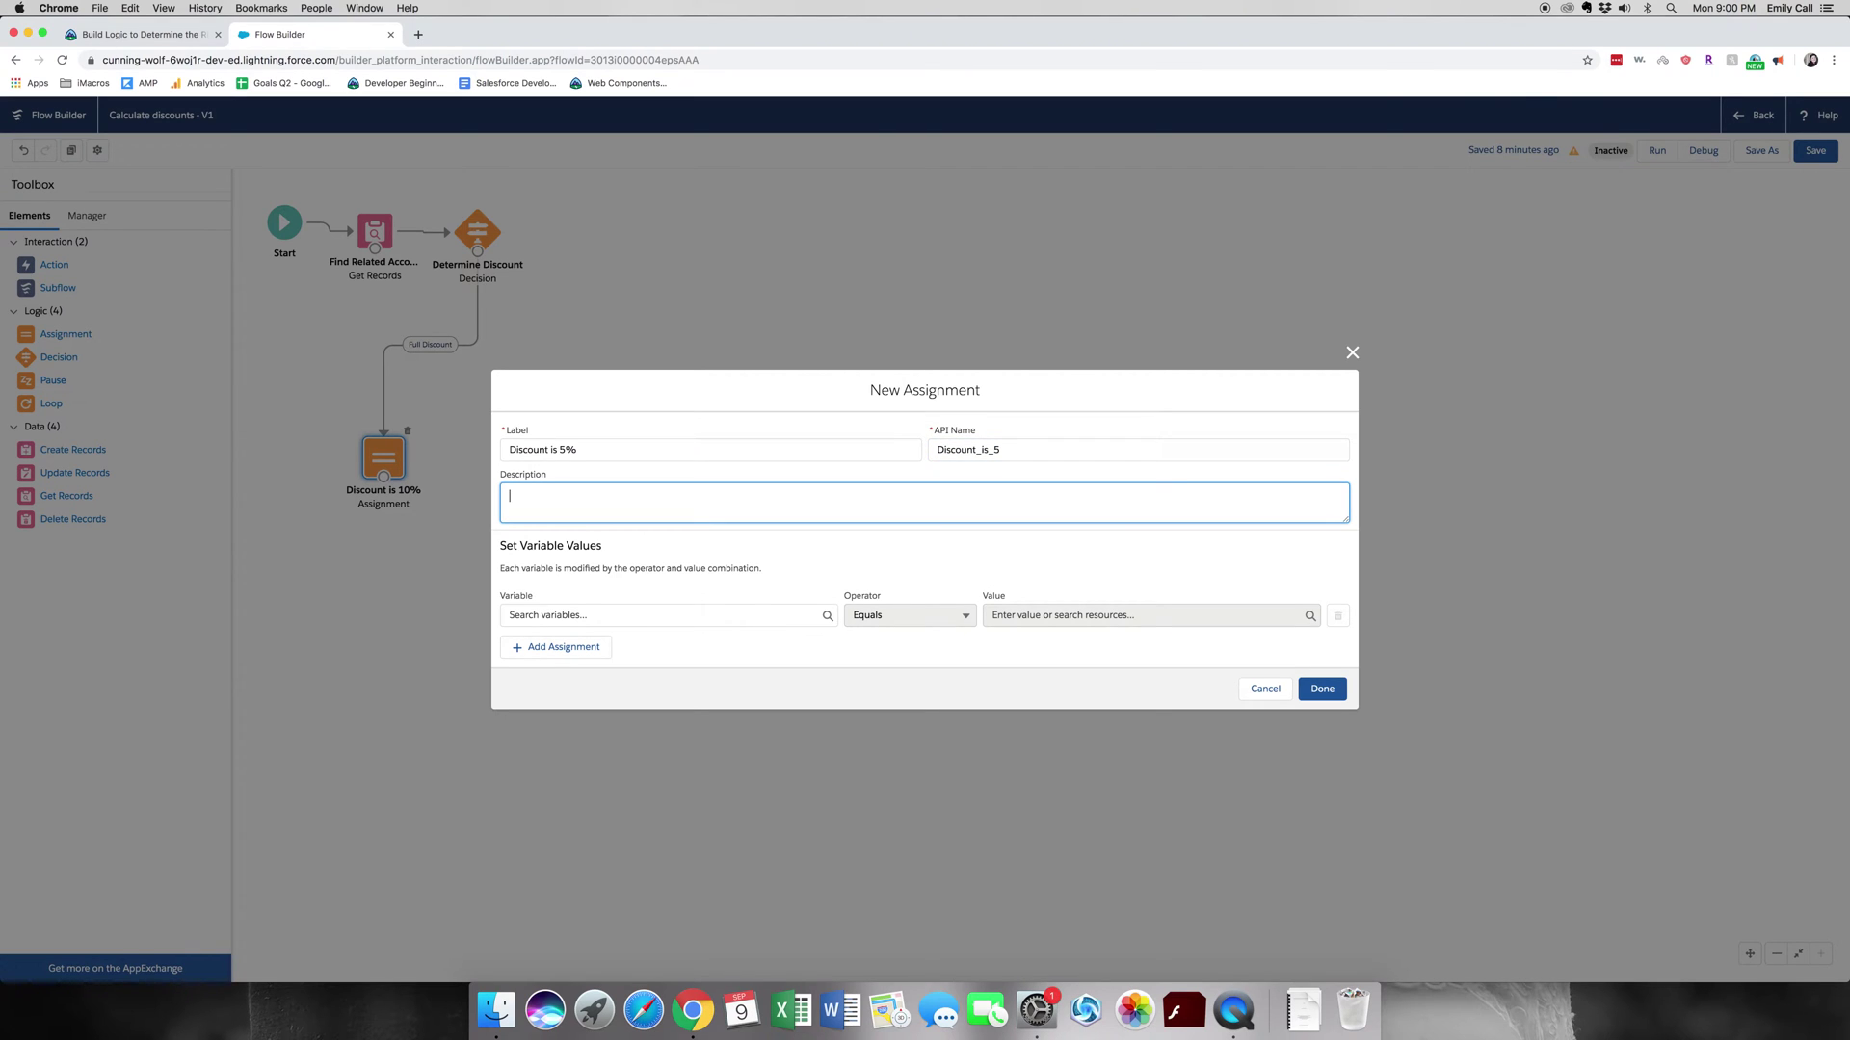
left_click(753, 617)
left_click(738, 757)
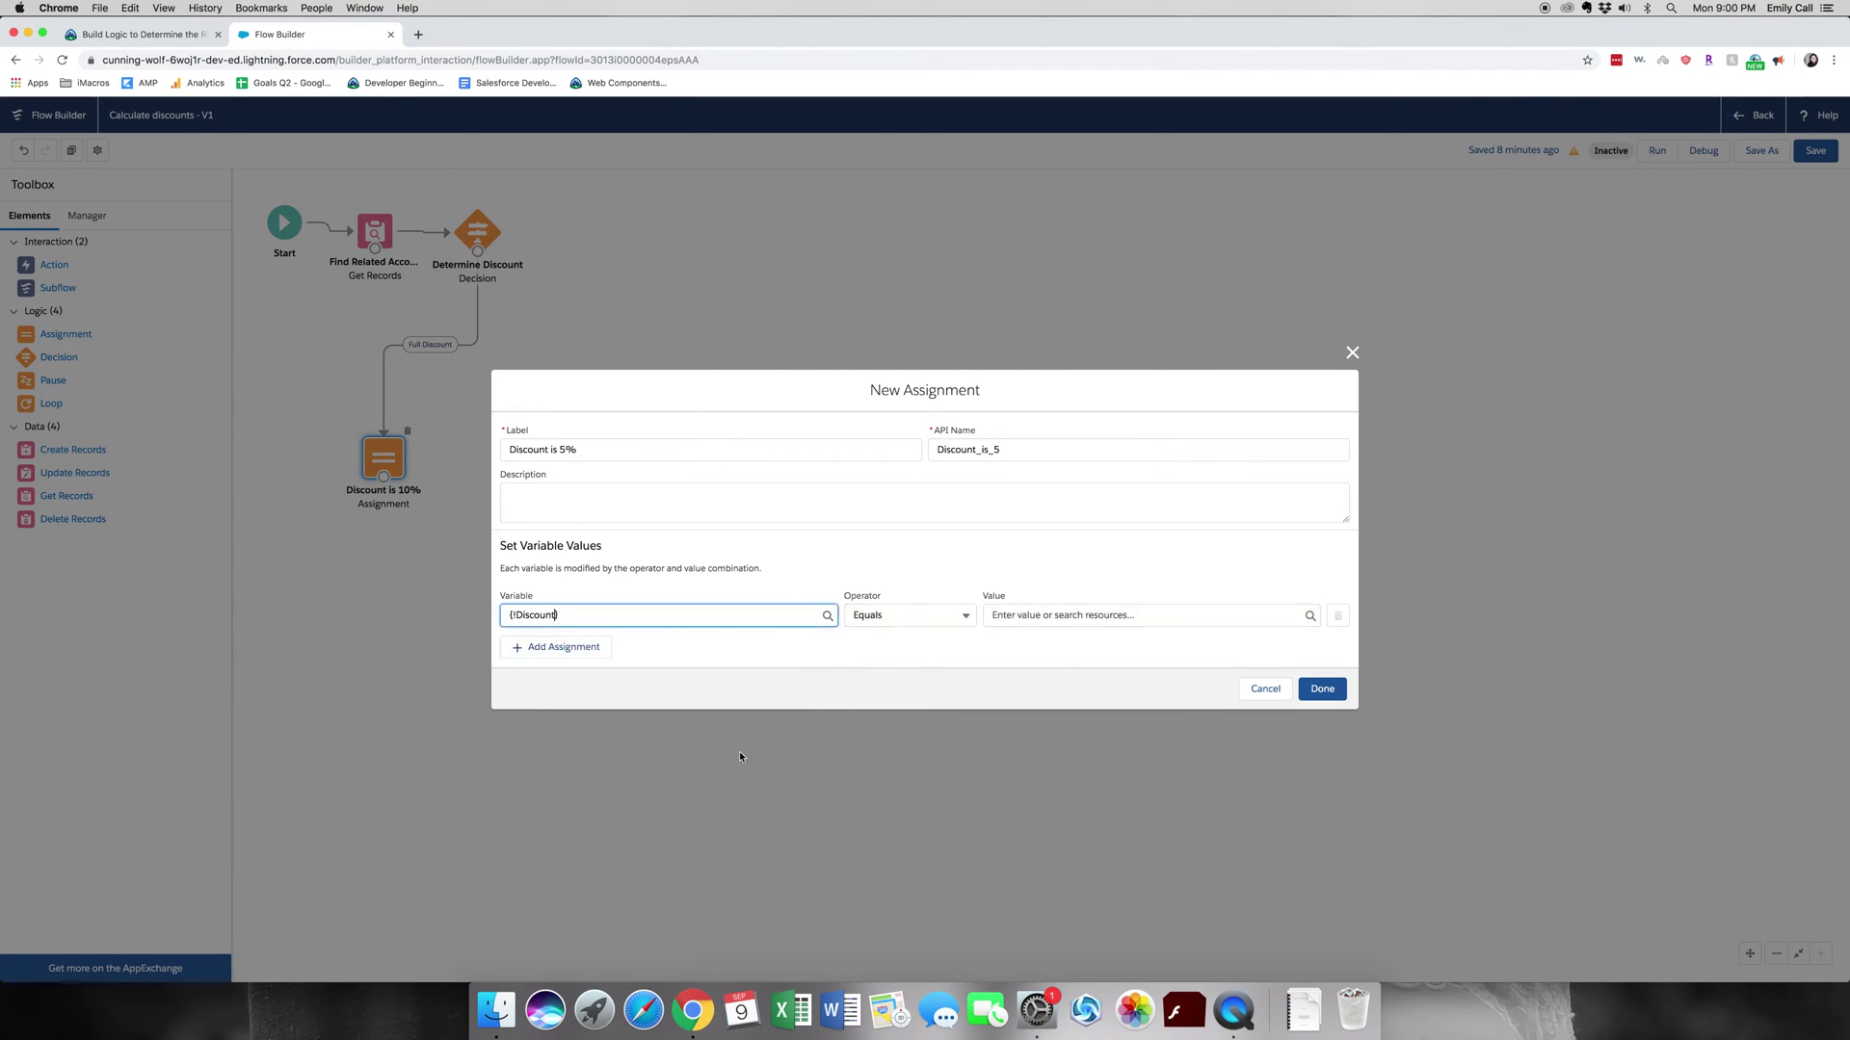
left_click(1025, 620)
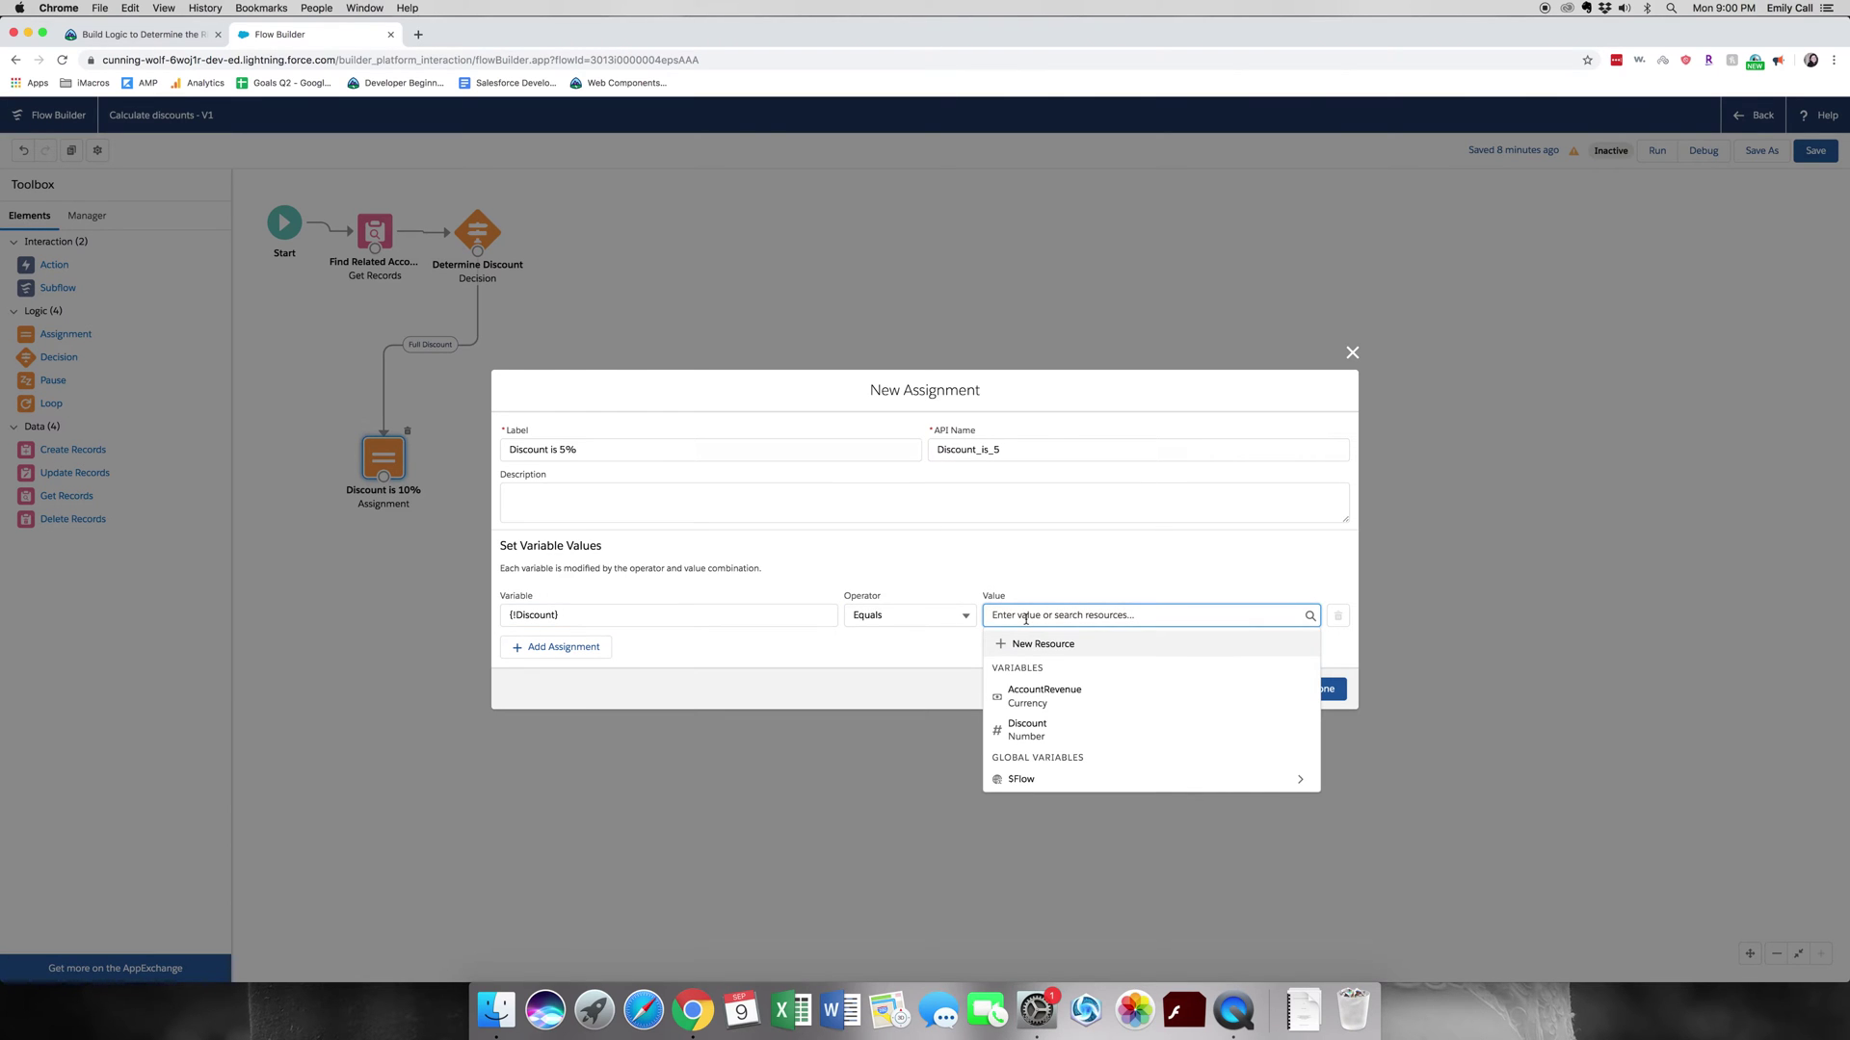
type("5")
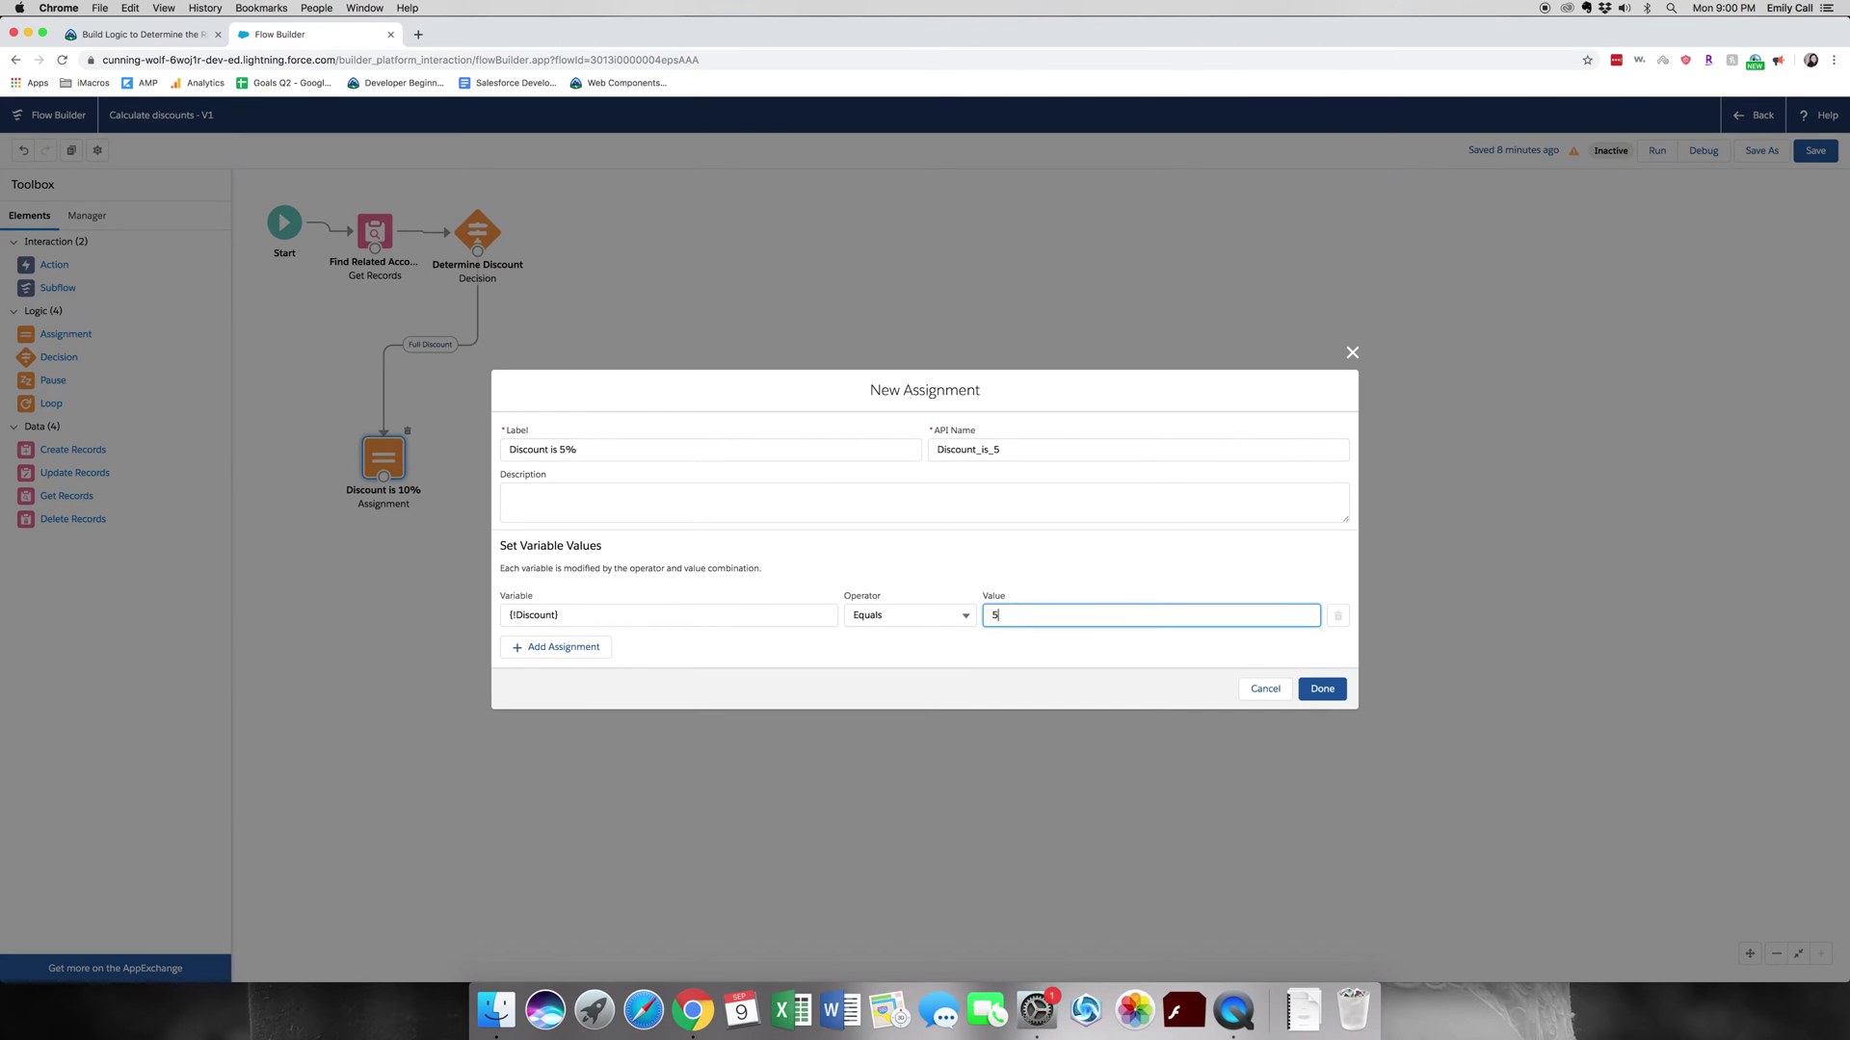
left_click(1323, 690)
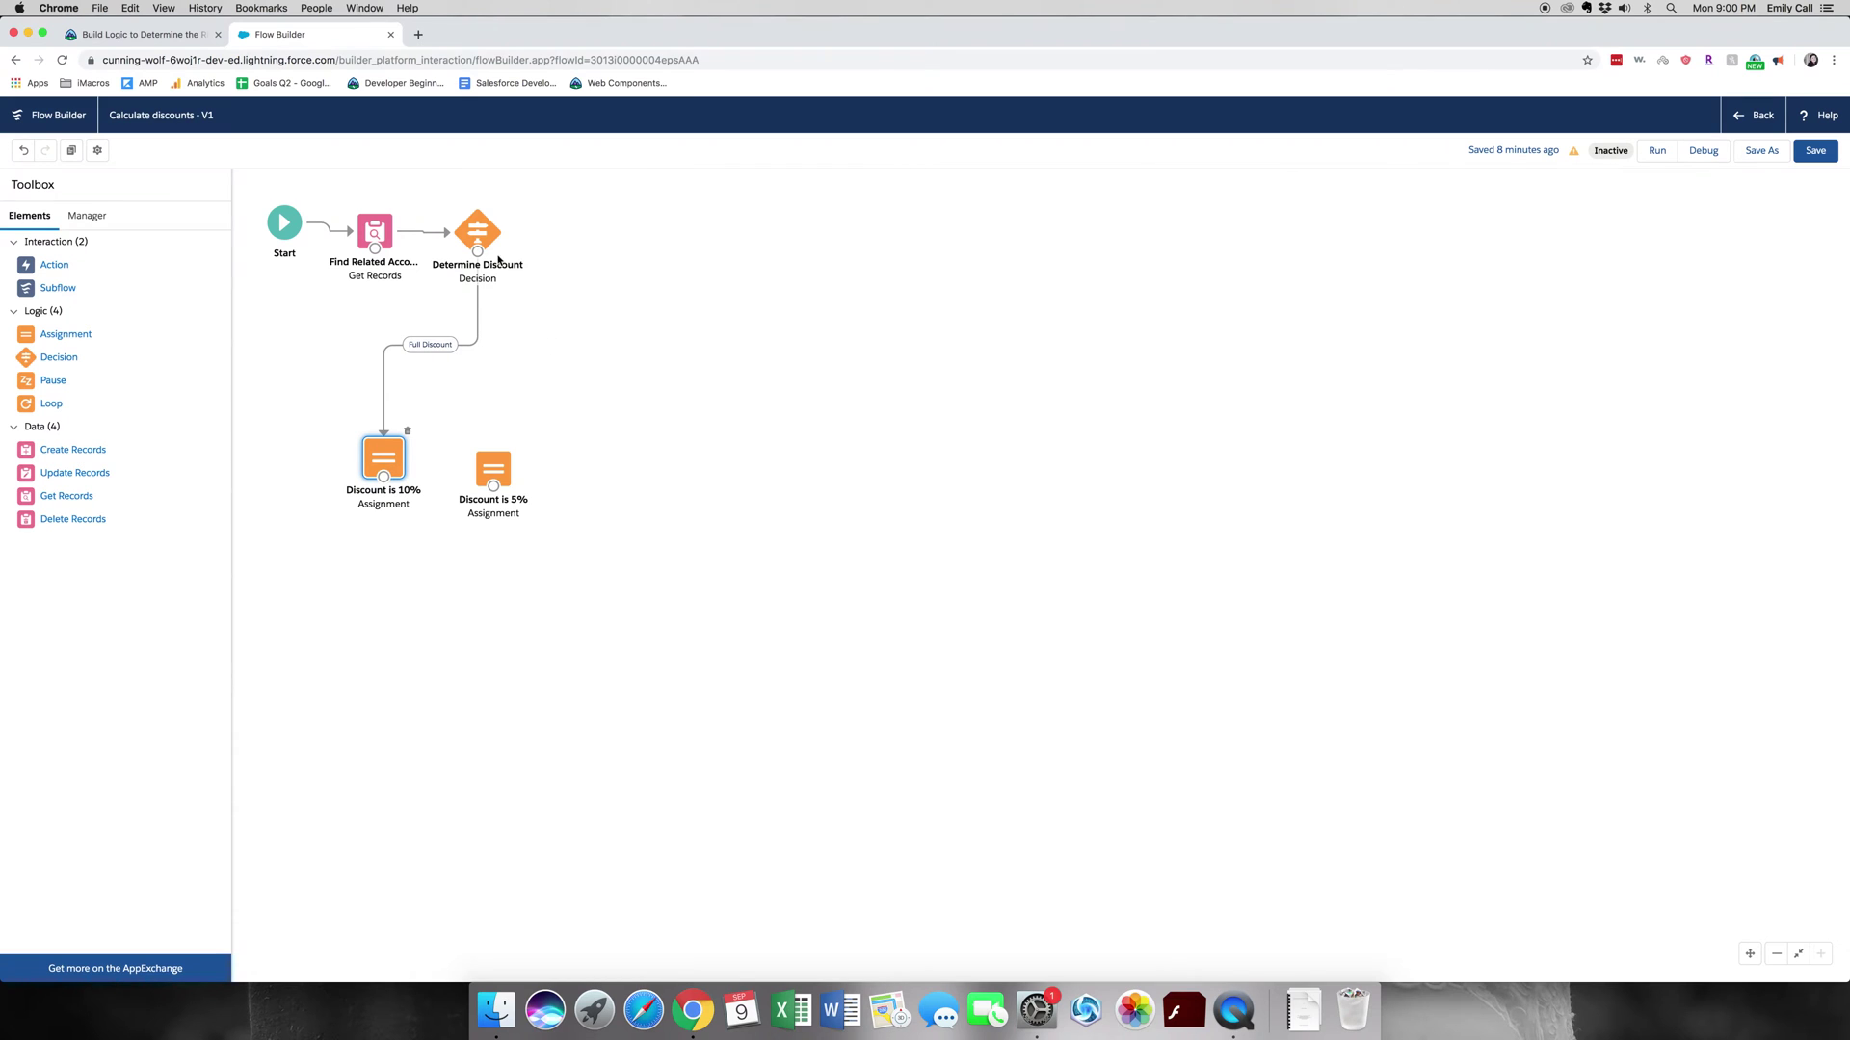
left_click_drag(476, 251, 495, 489)
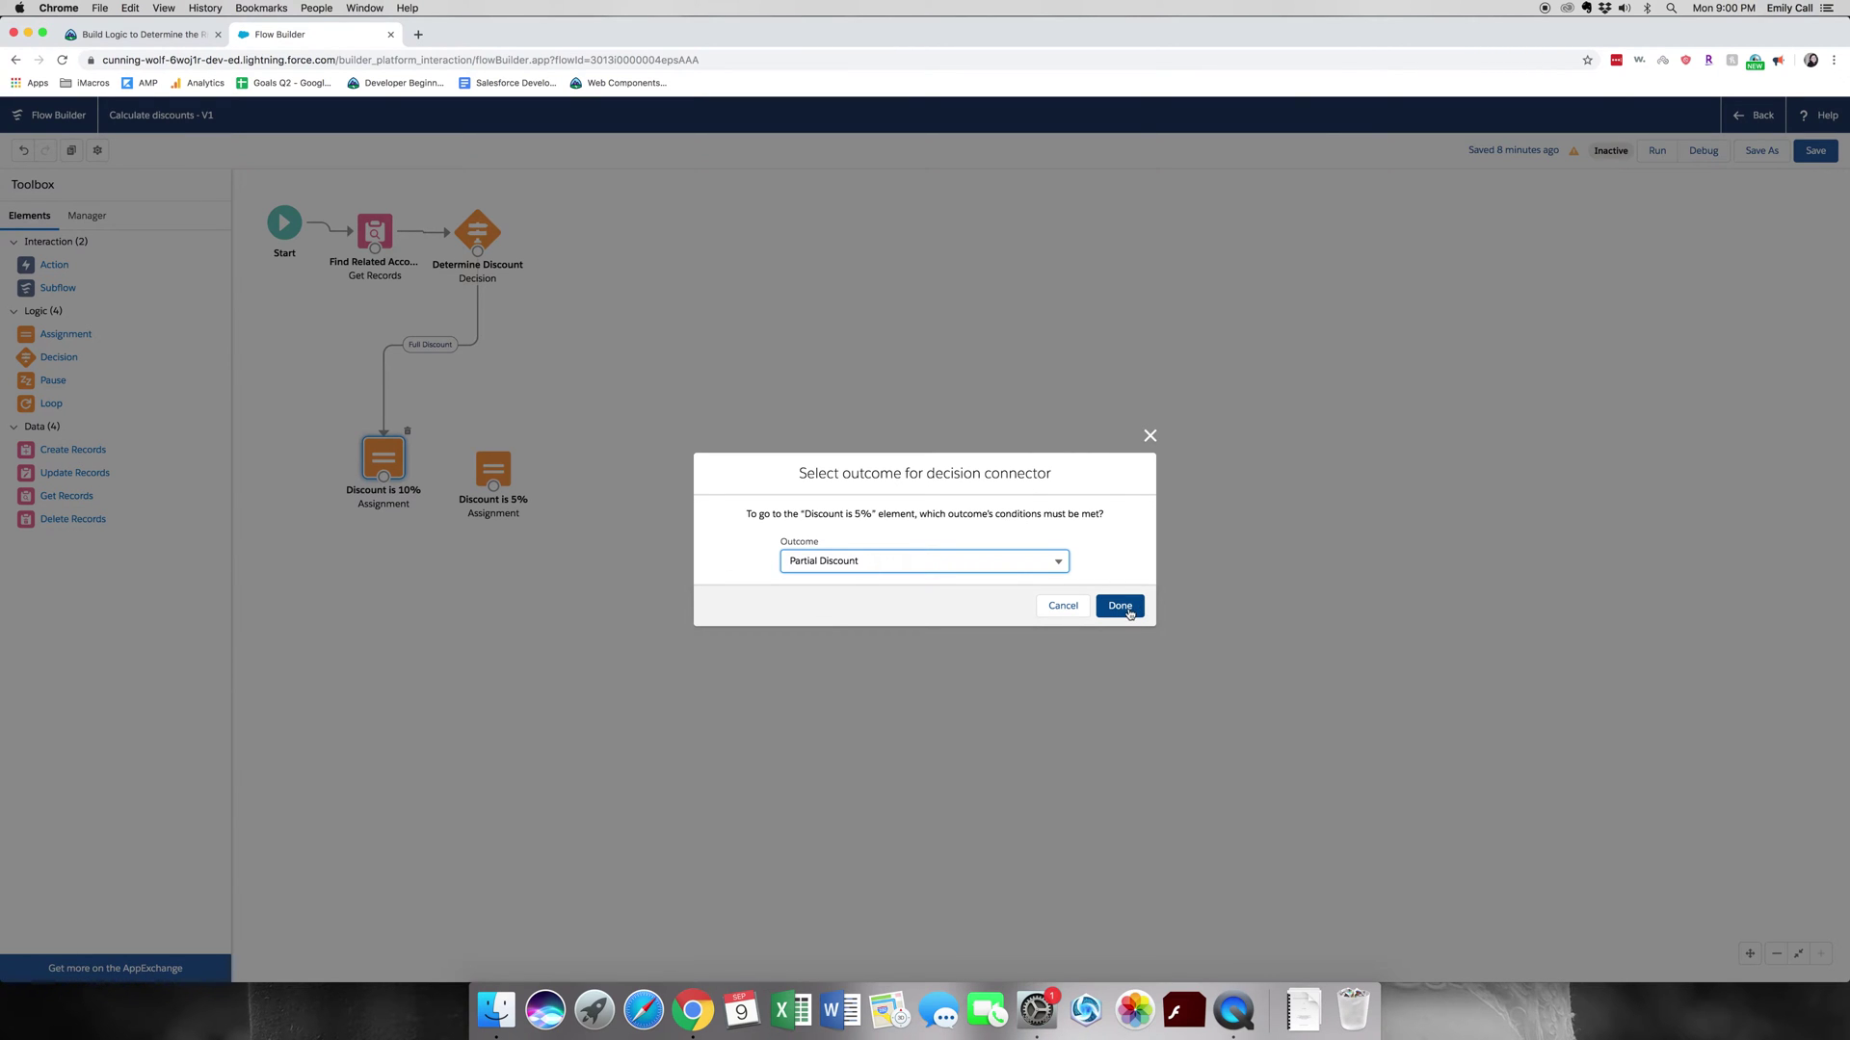
left_click(1125, 605)
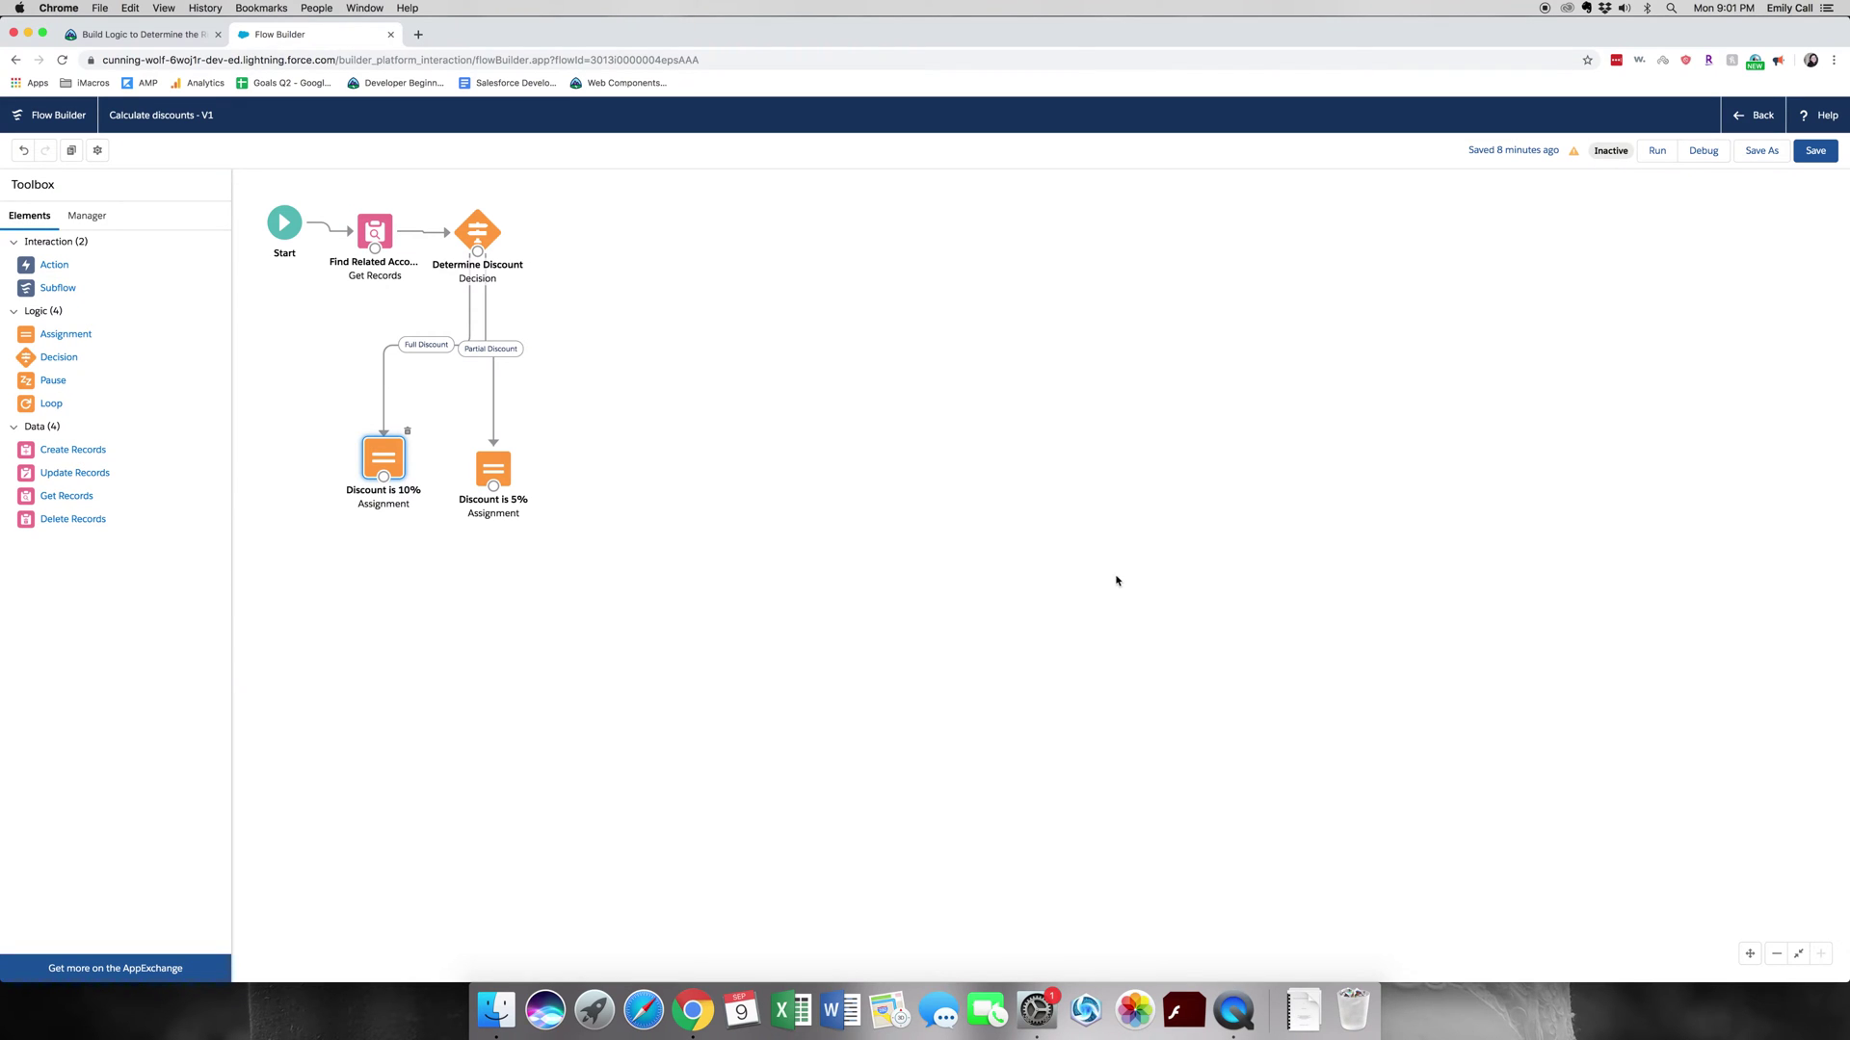
Add a Discount is 0% assignment that sets {!Discount} Equals 0.
left_click_drag(80, 338, 615, 467)
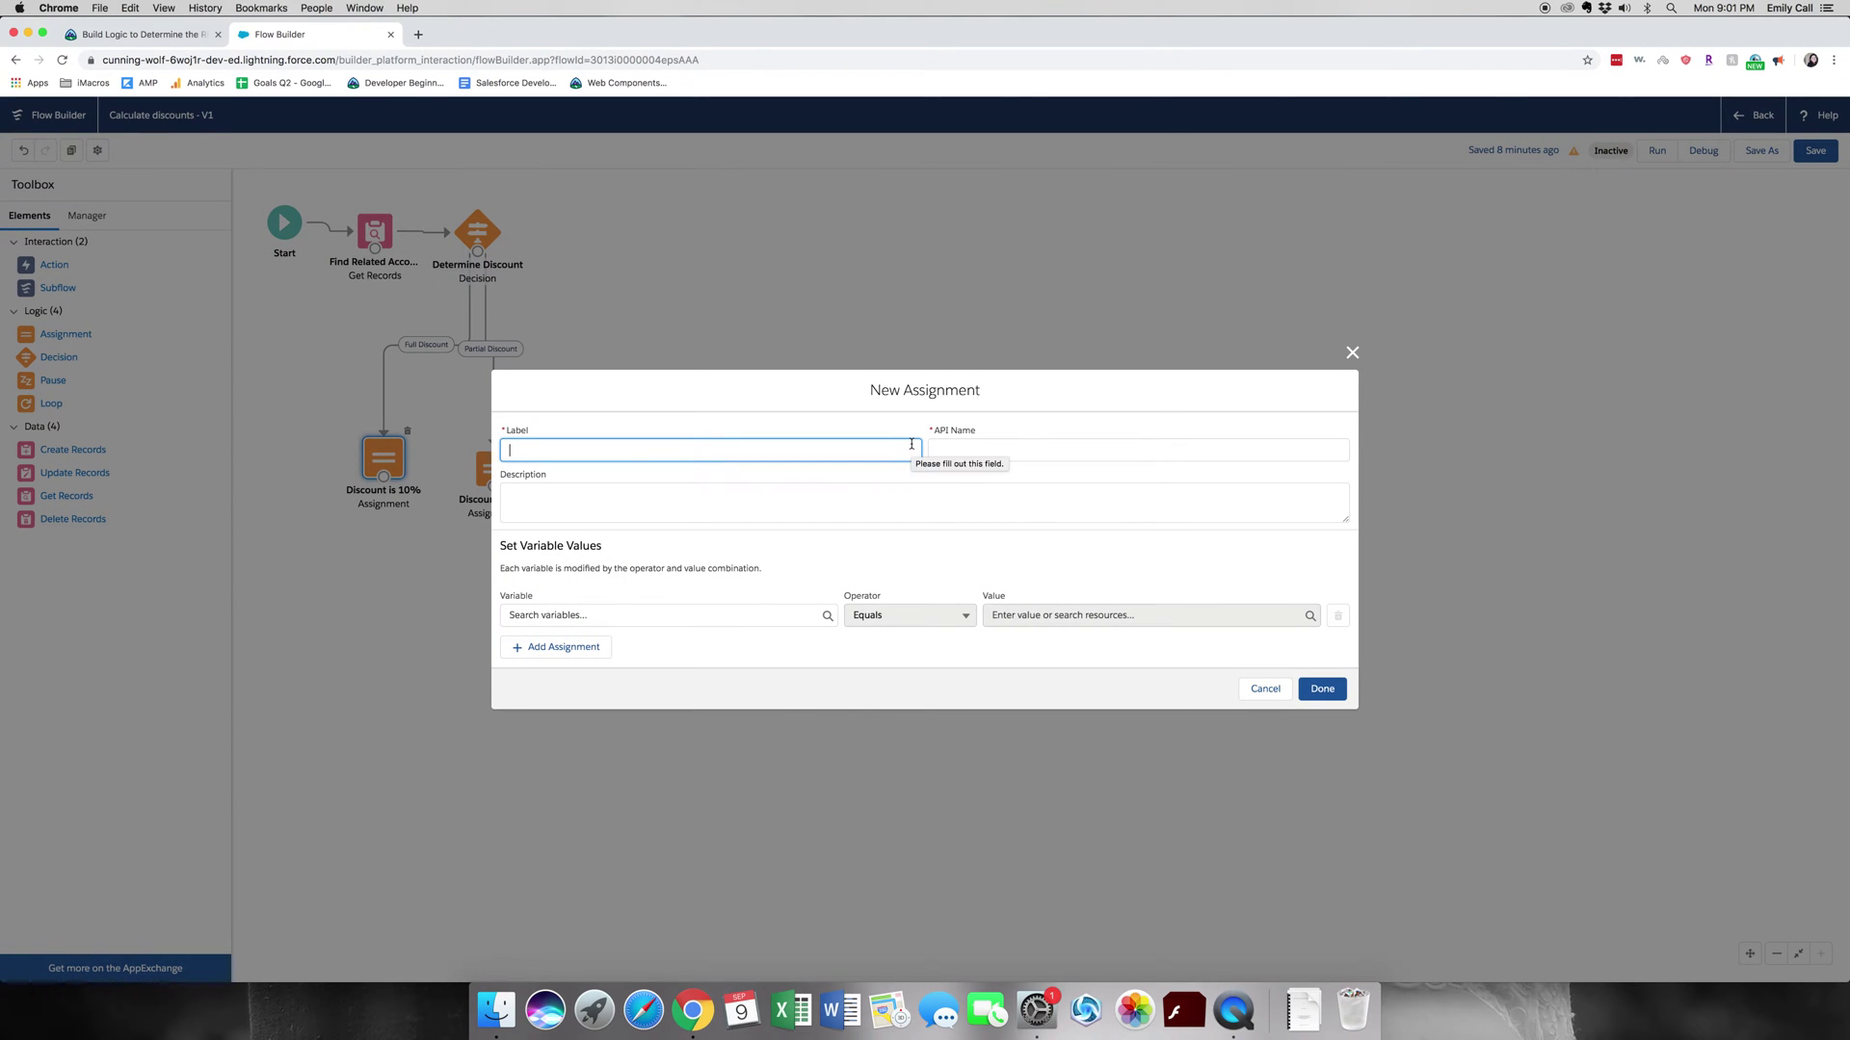
type("Discount is 0%")
key("Tab")
key("Tab")
key("Tab")
key("Tab")
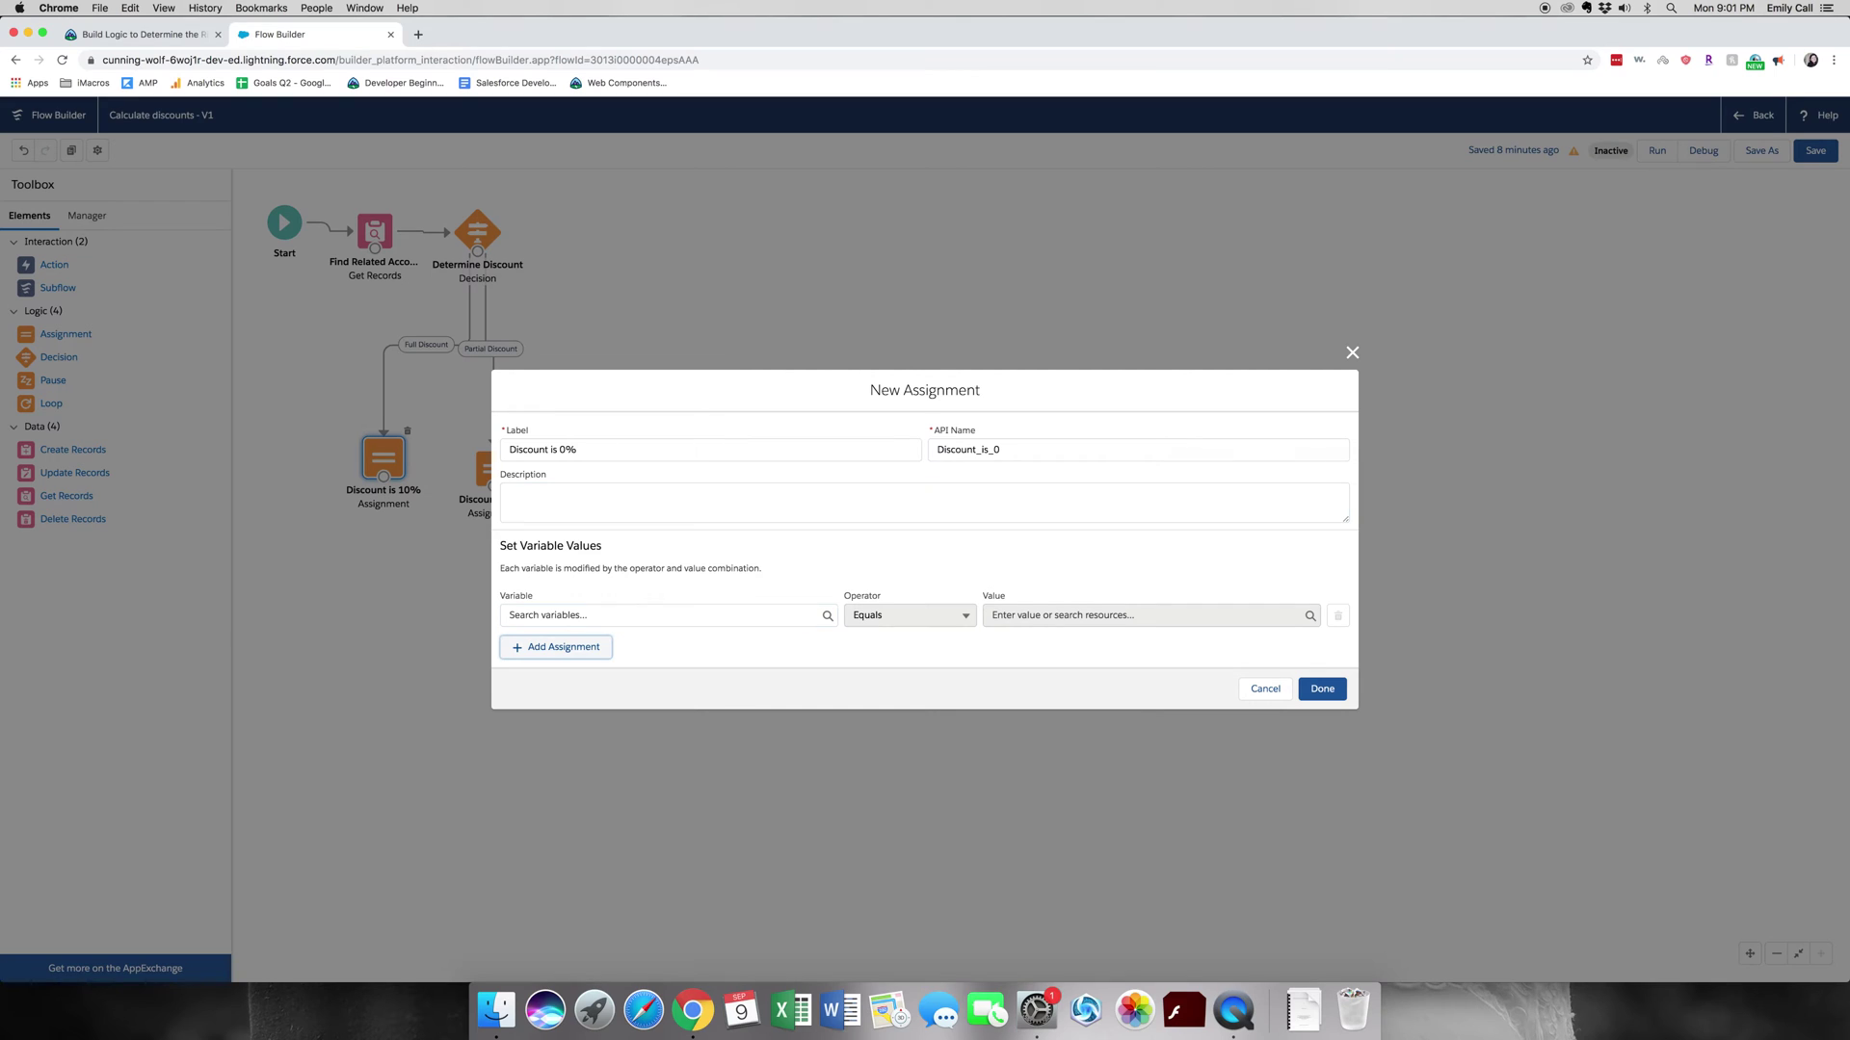
left_click(686, 614)
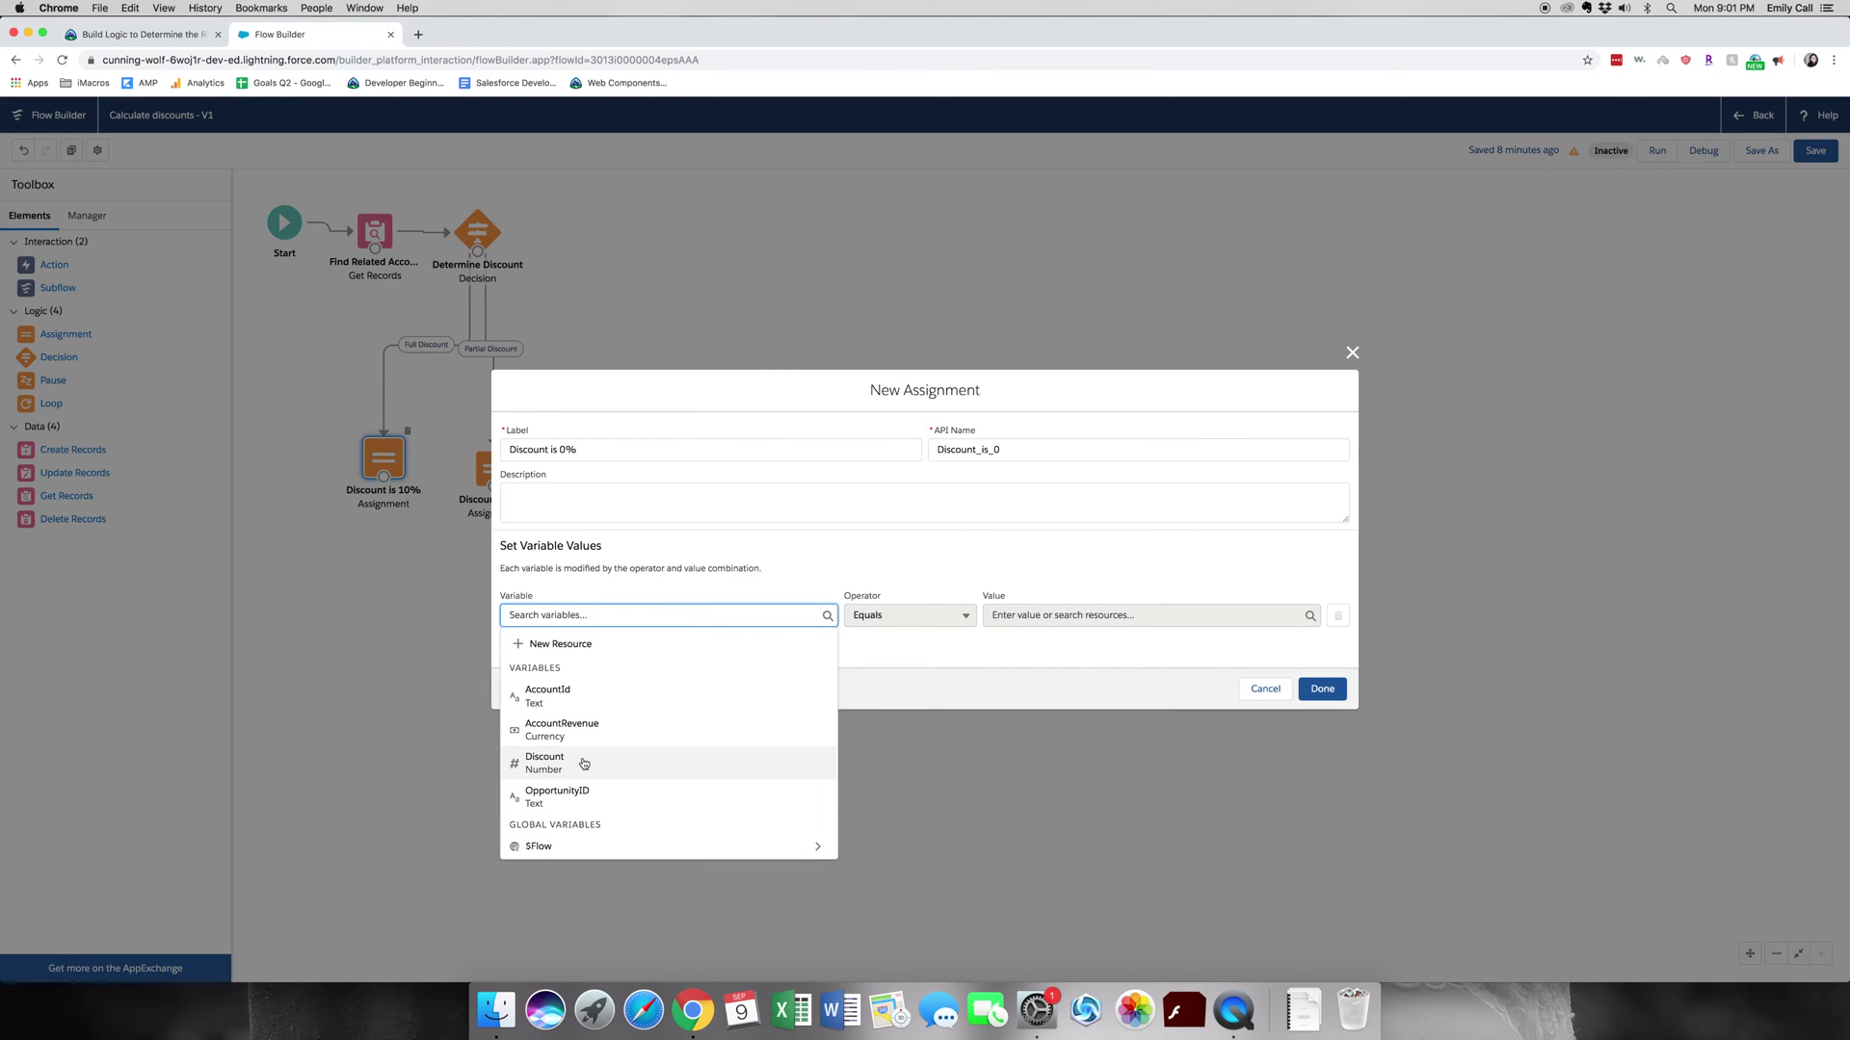
left_click(583, 763)
left_click(1121, 613)
type("0")
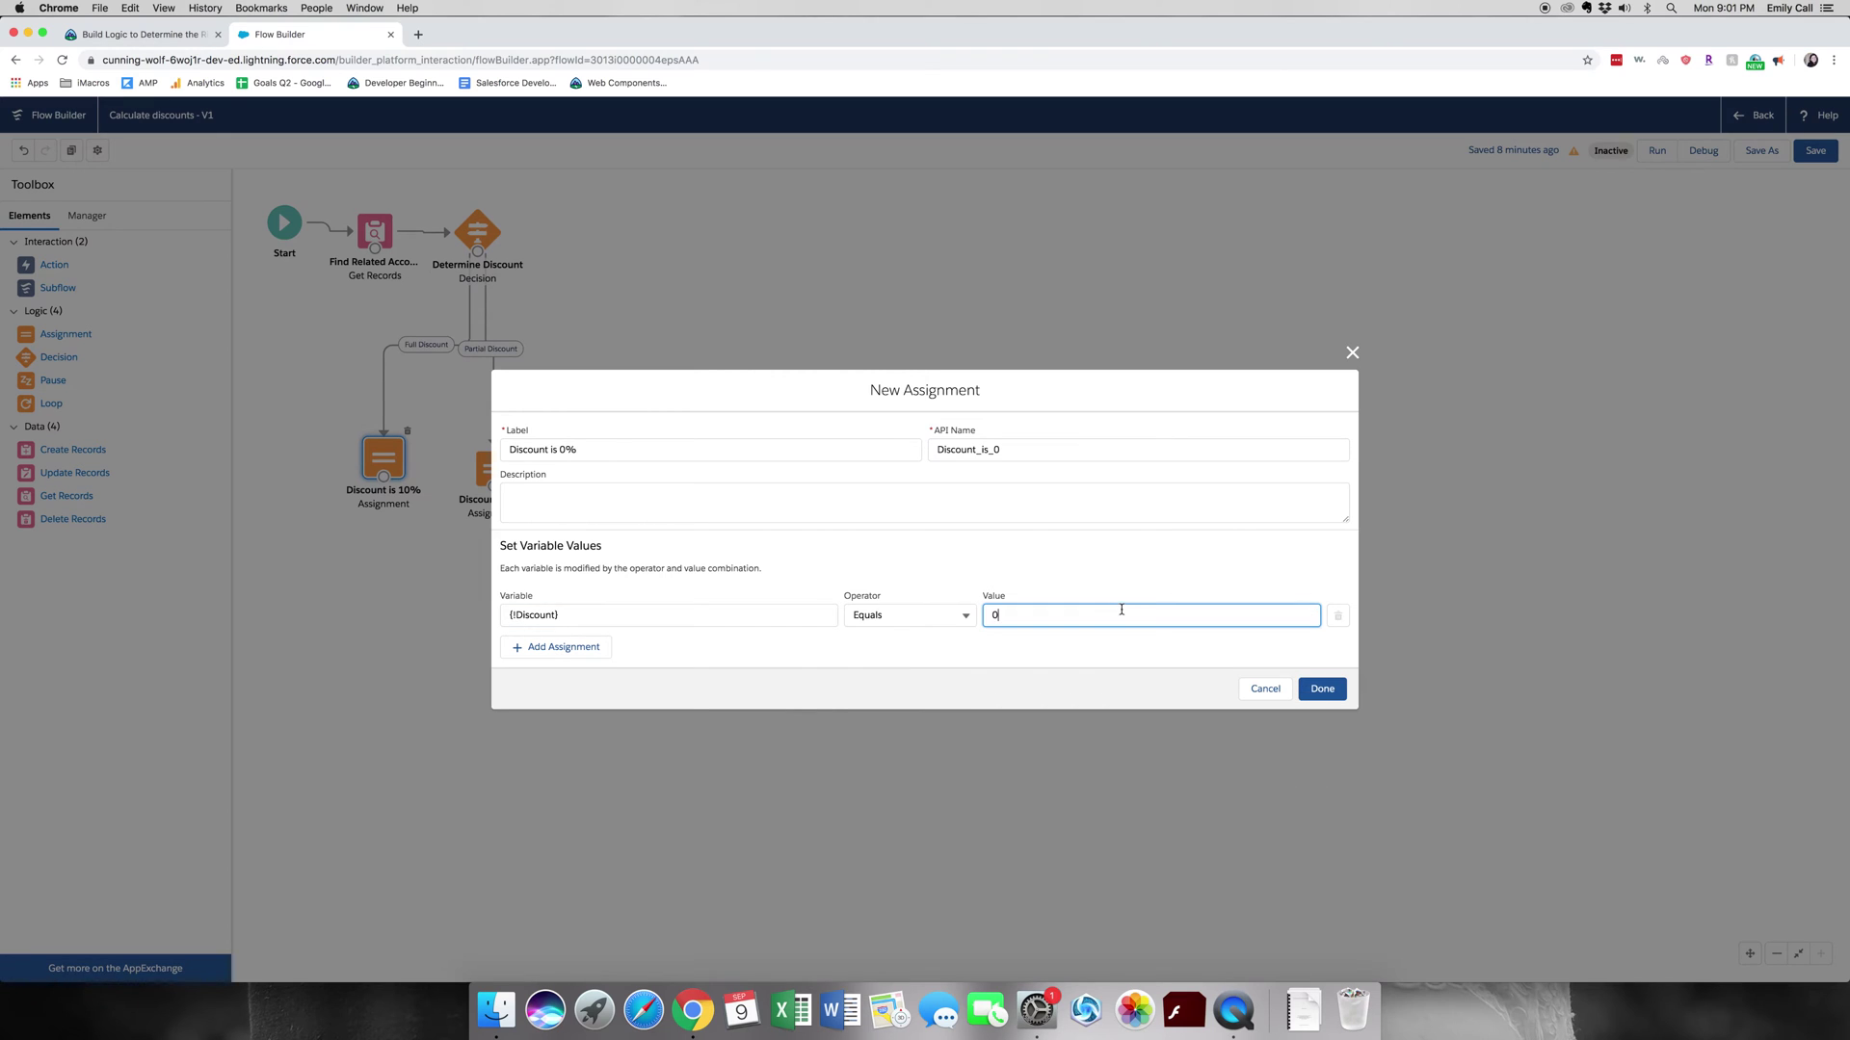
left_click(1326, 697)
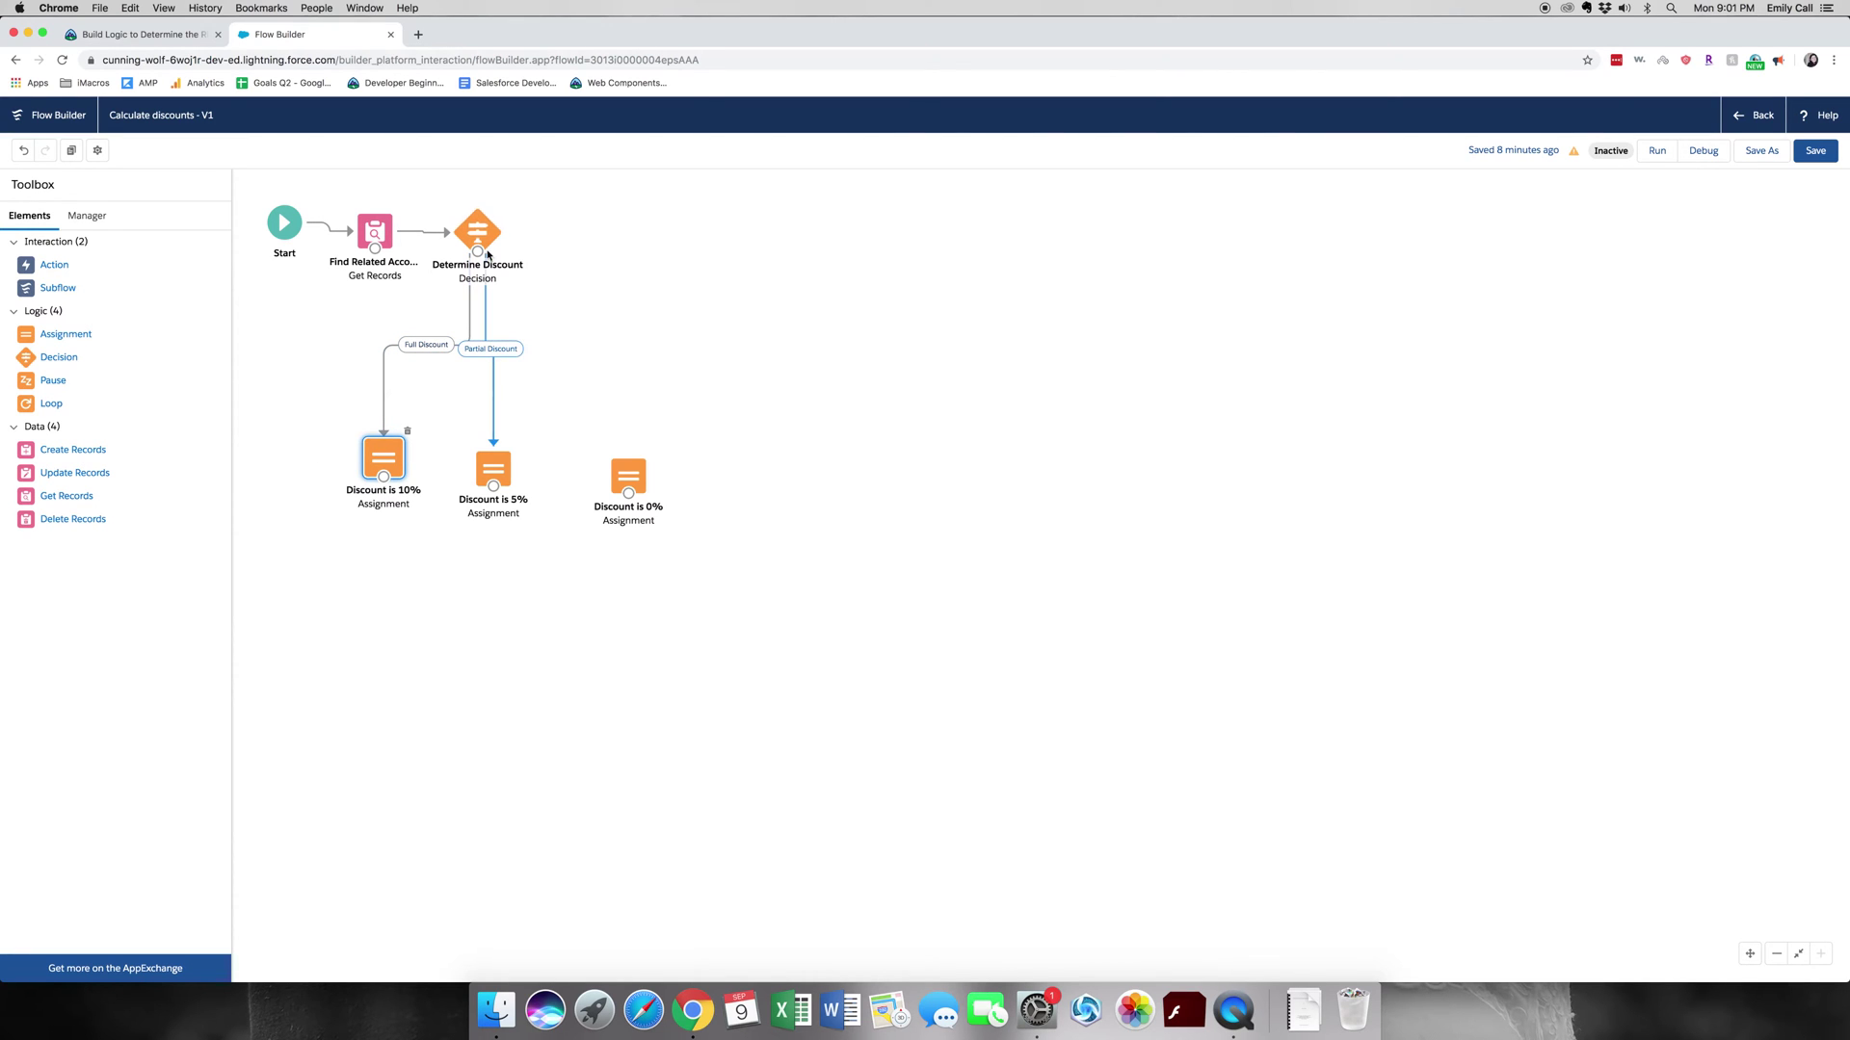
Connect Determine Discount's No Discount outcome to Discount is 0% and save the flow.
left_click_drag(477, 251, 624, 458)
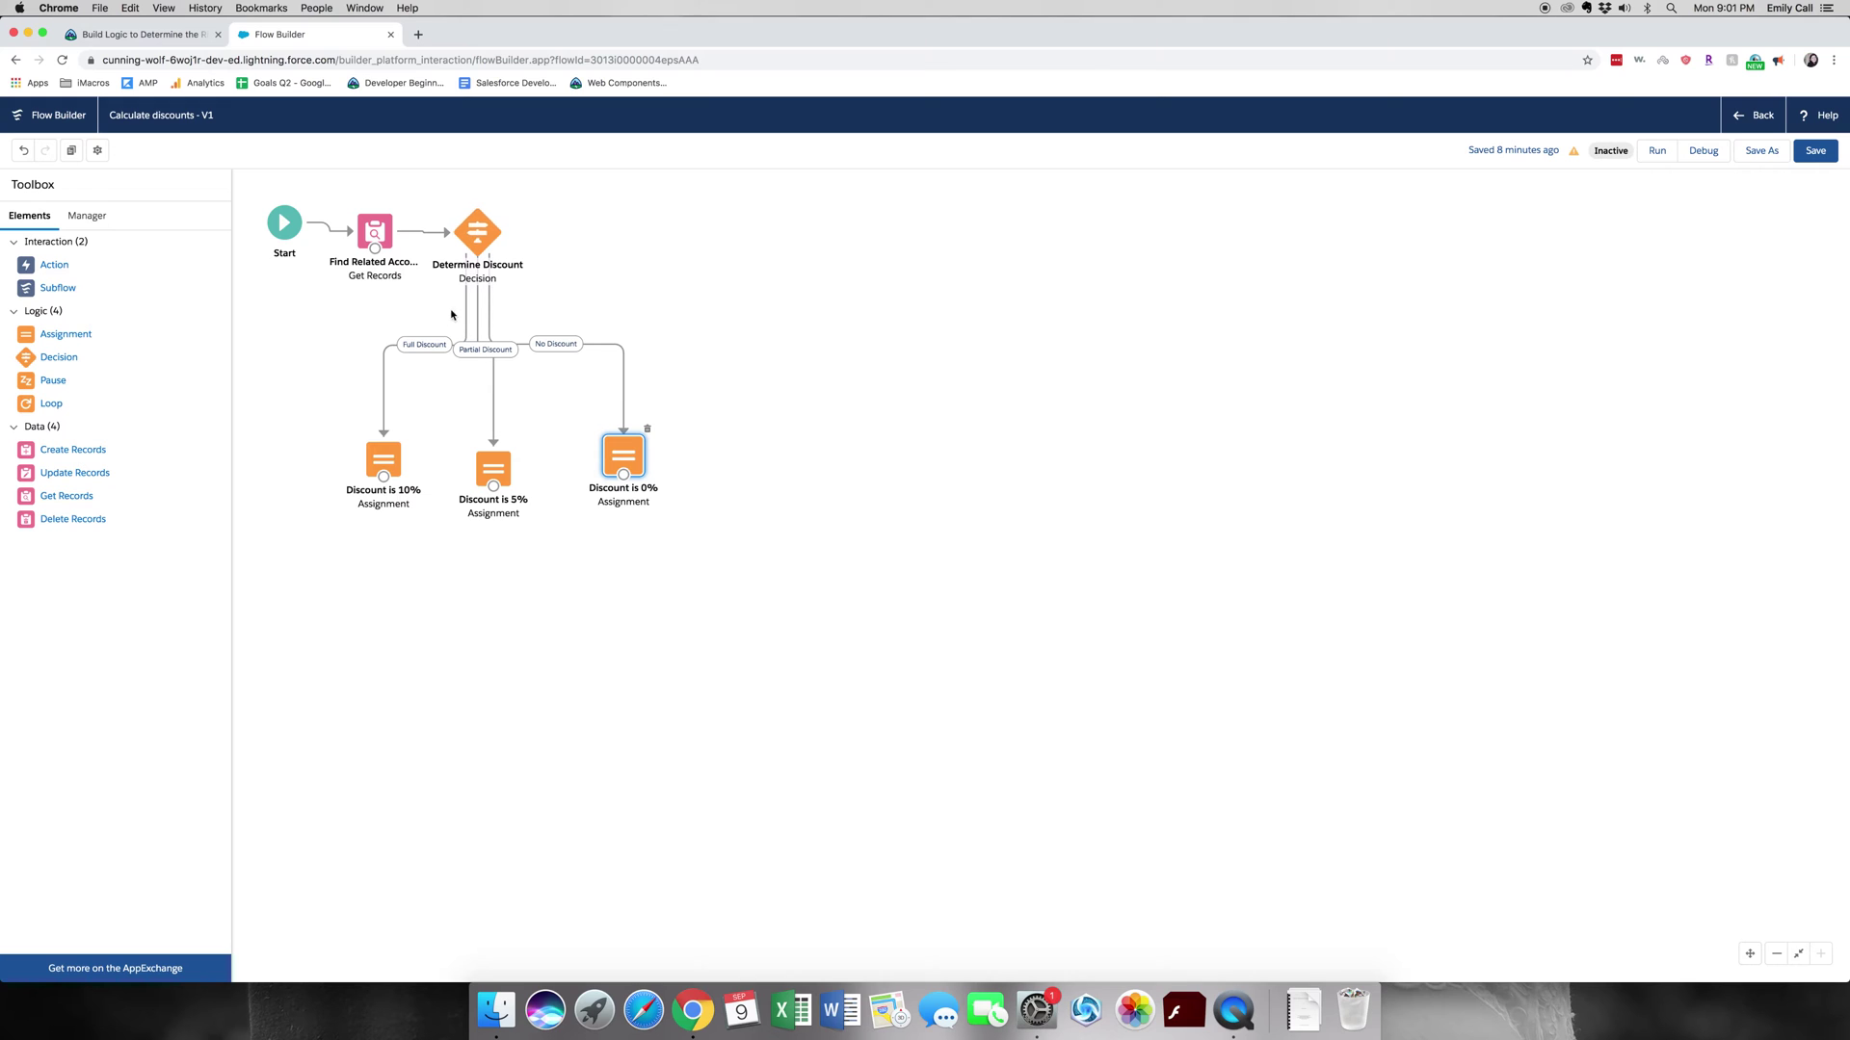
left_click(432, 346)
left_click(1801, 155)
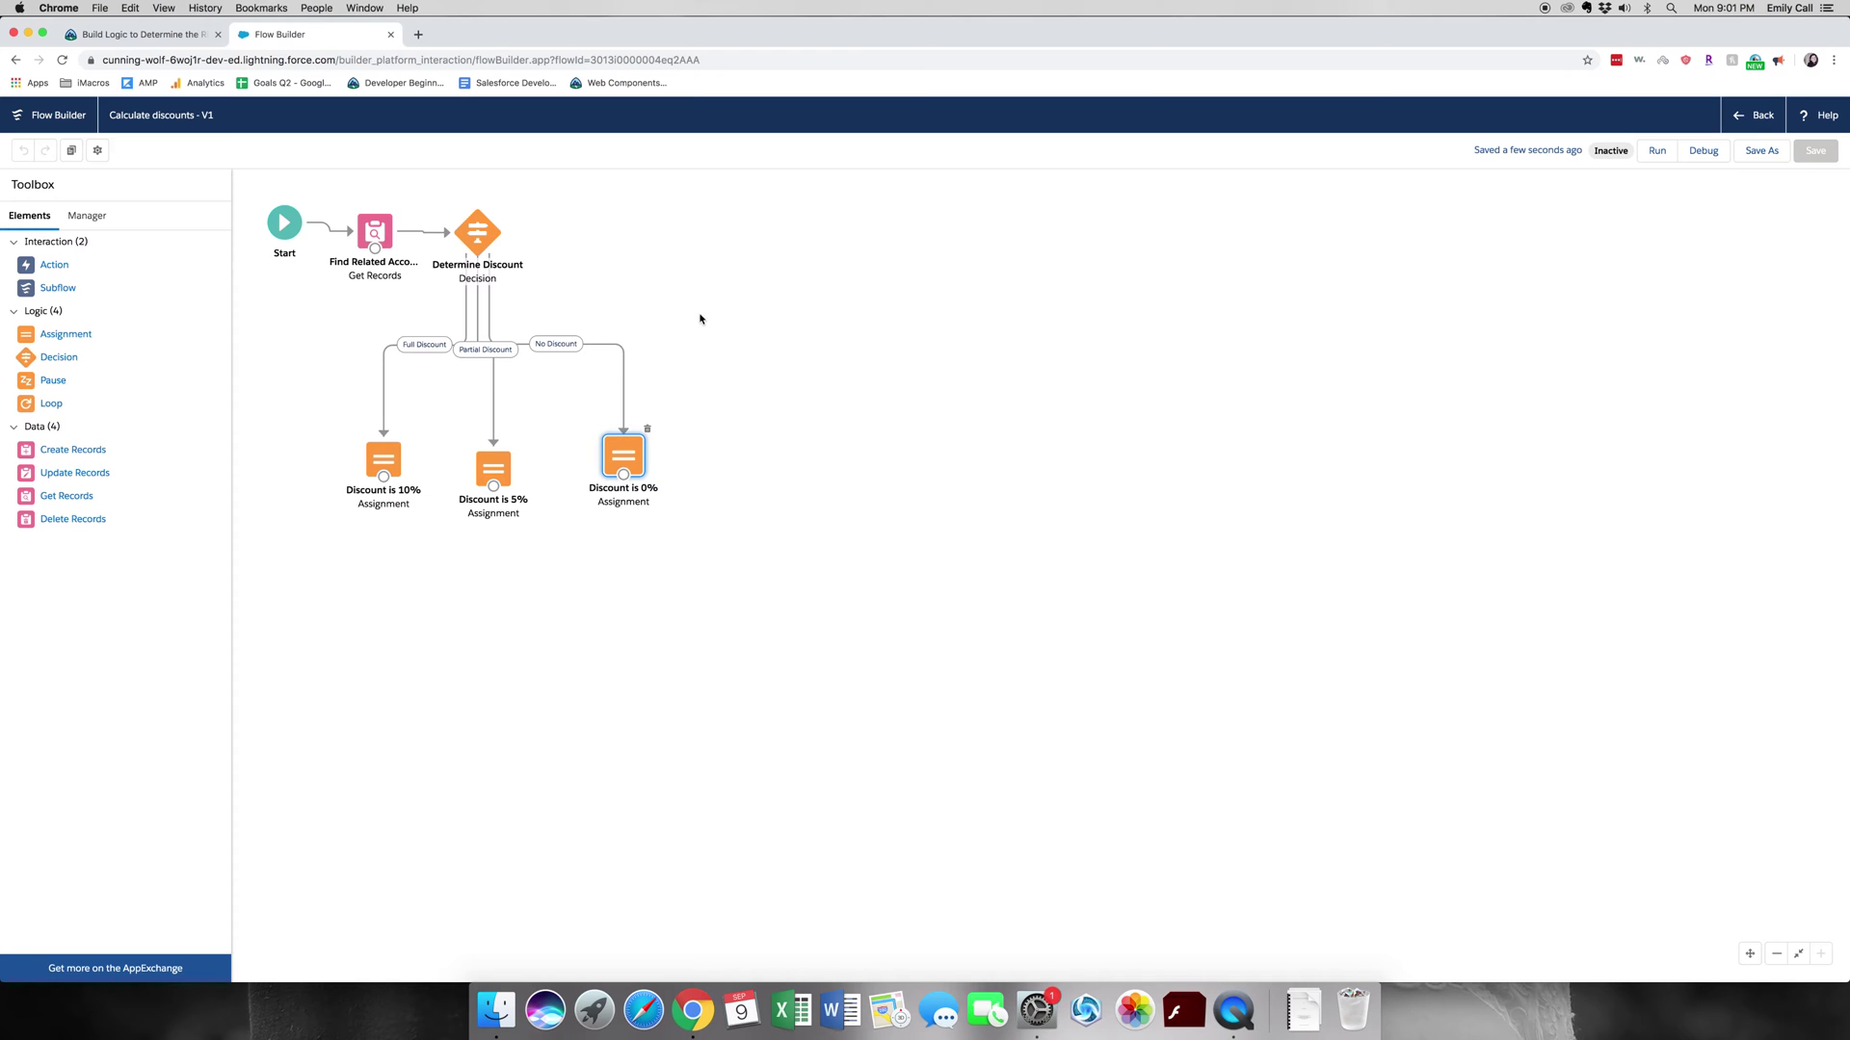
Back in the Trailhead lesson, verify the completed step to earn 100 points.
left_click(97, 37)
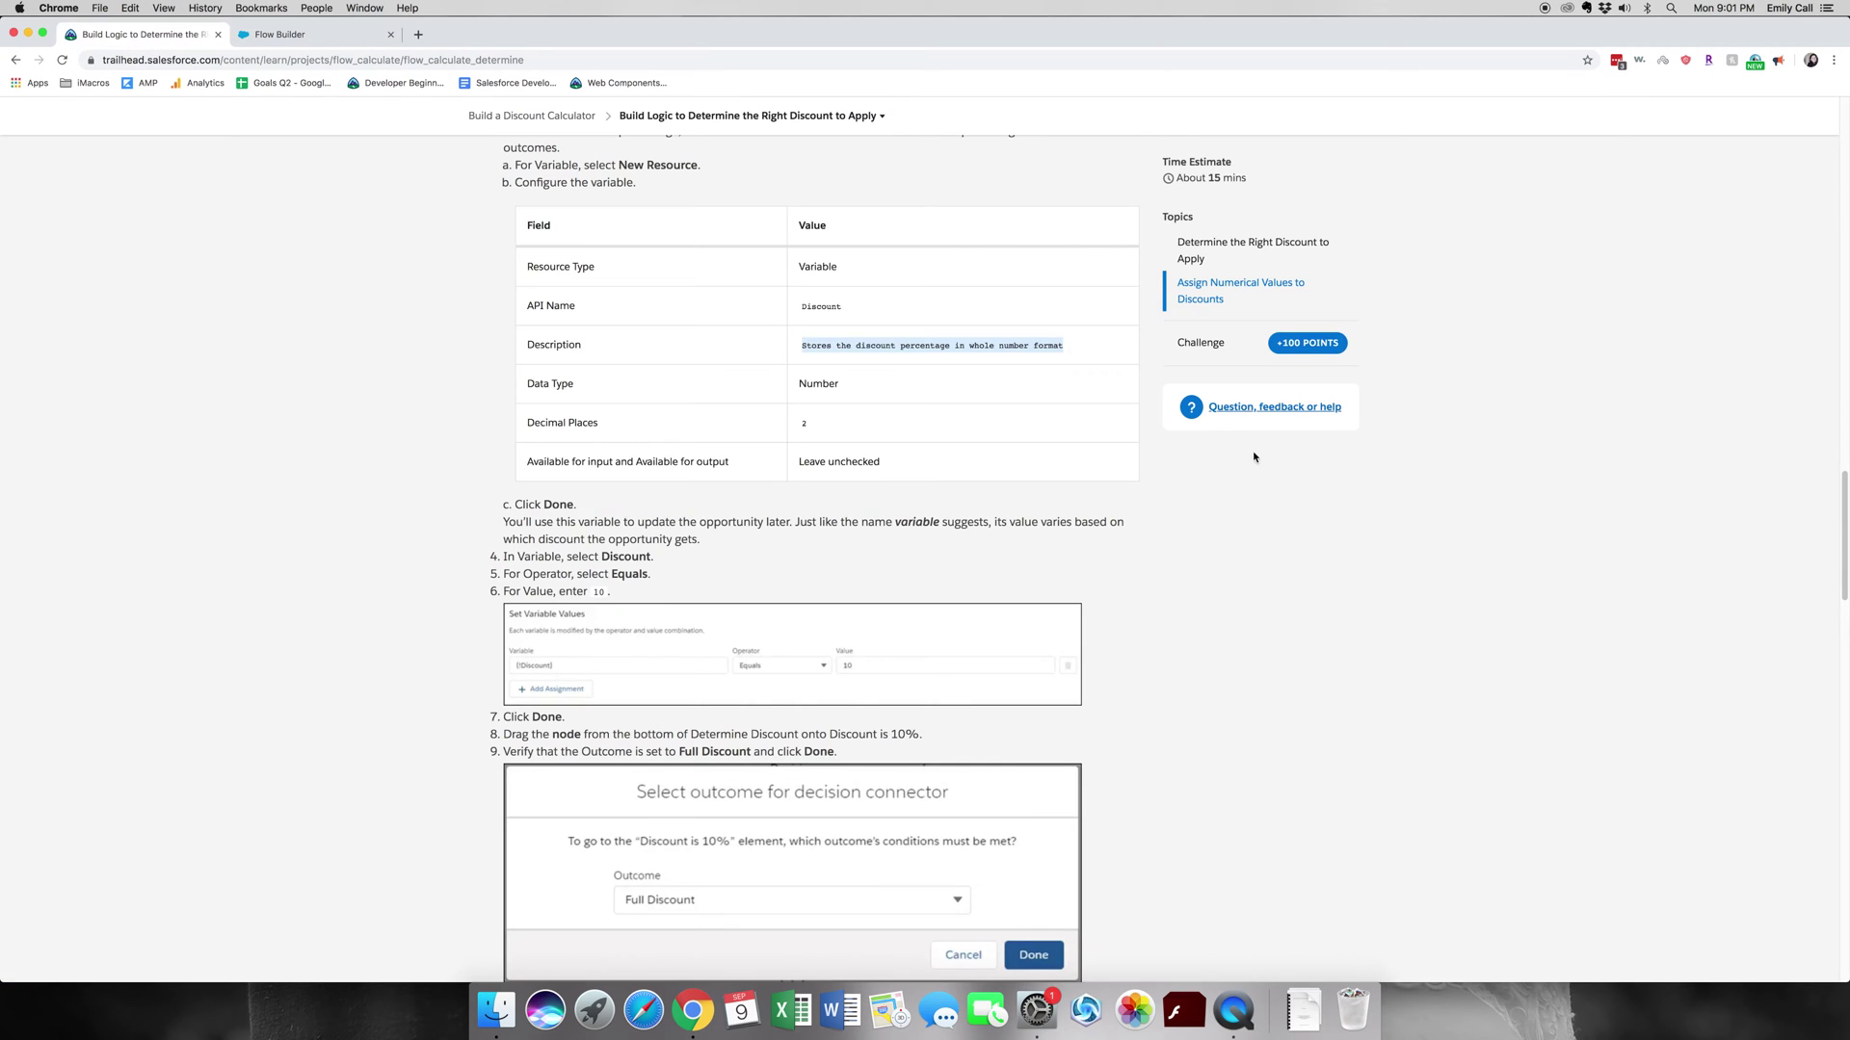
scroll(758, 448, "down", 3)
scroll(759, 448, "down", 3)
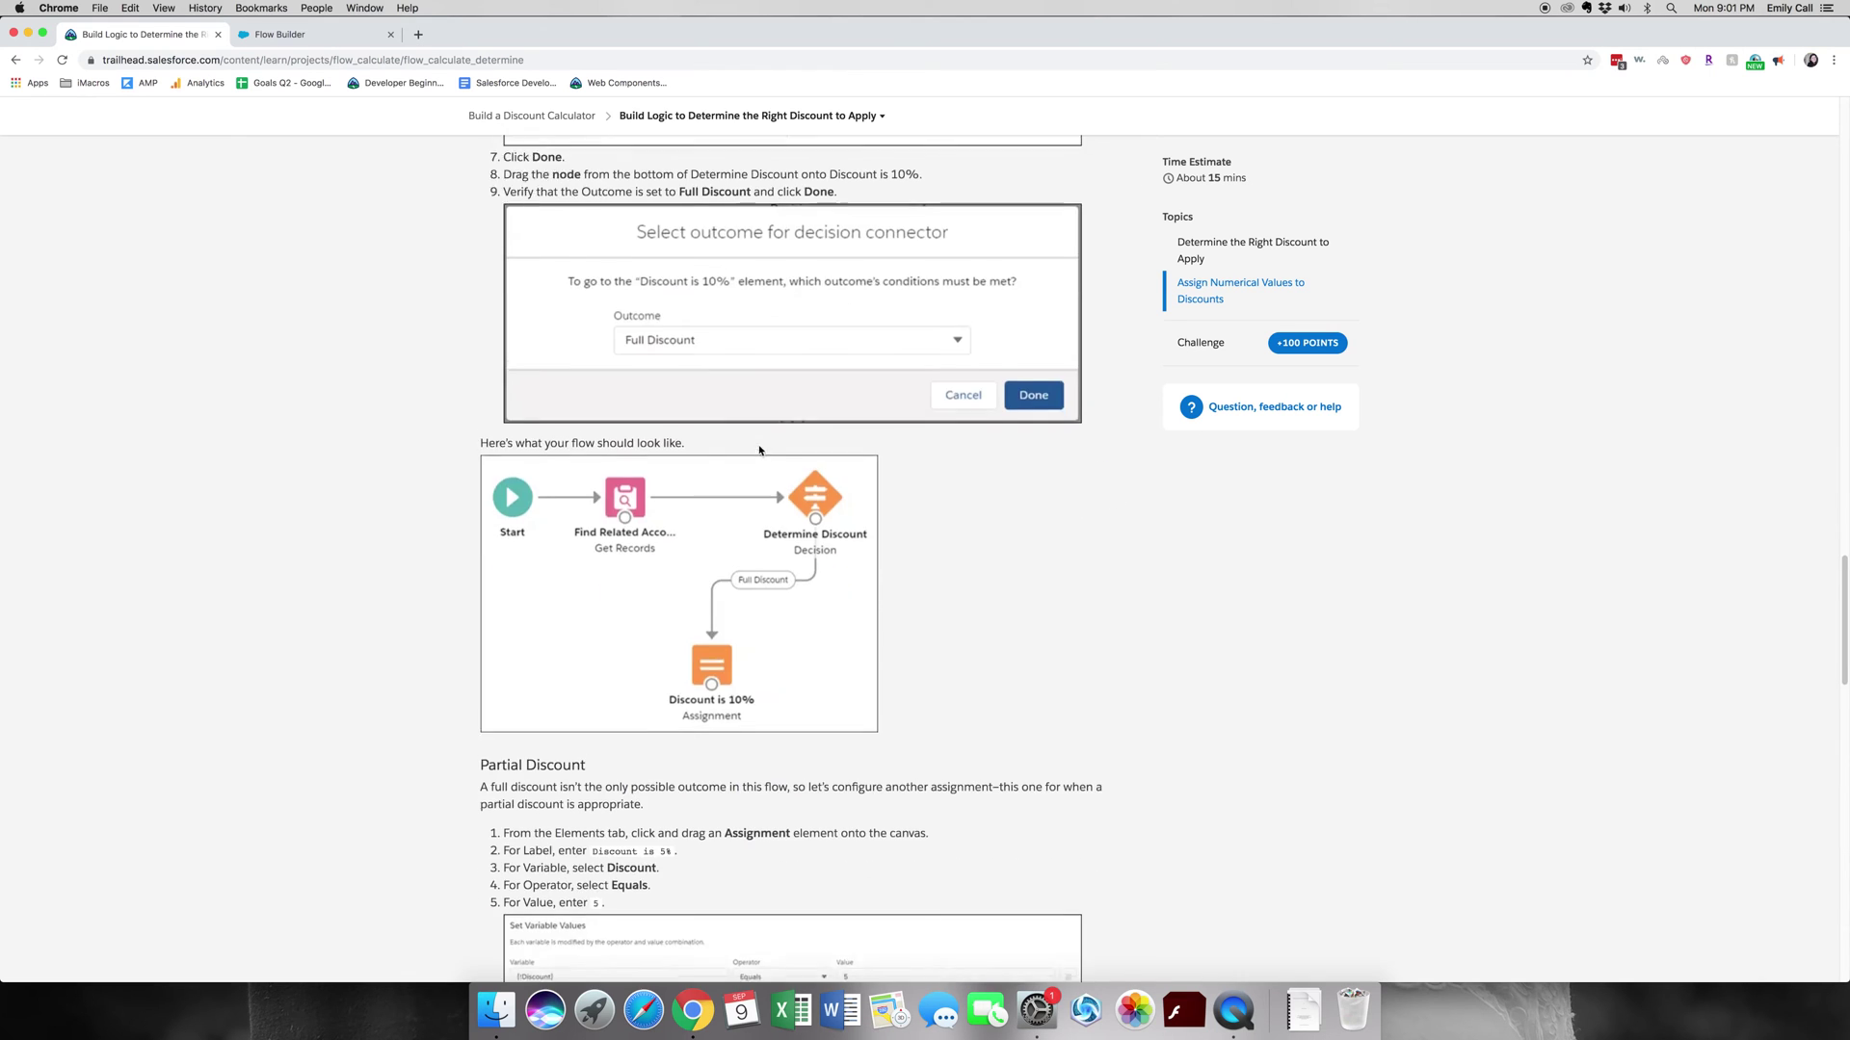
scroll(761, 452, "up", 12)
scroll(761, 452, "down", 20)
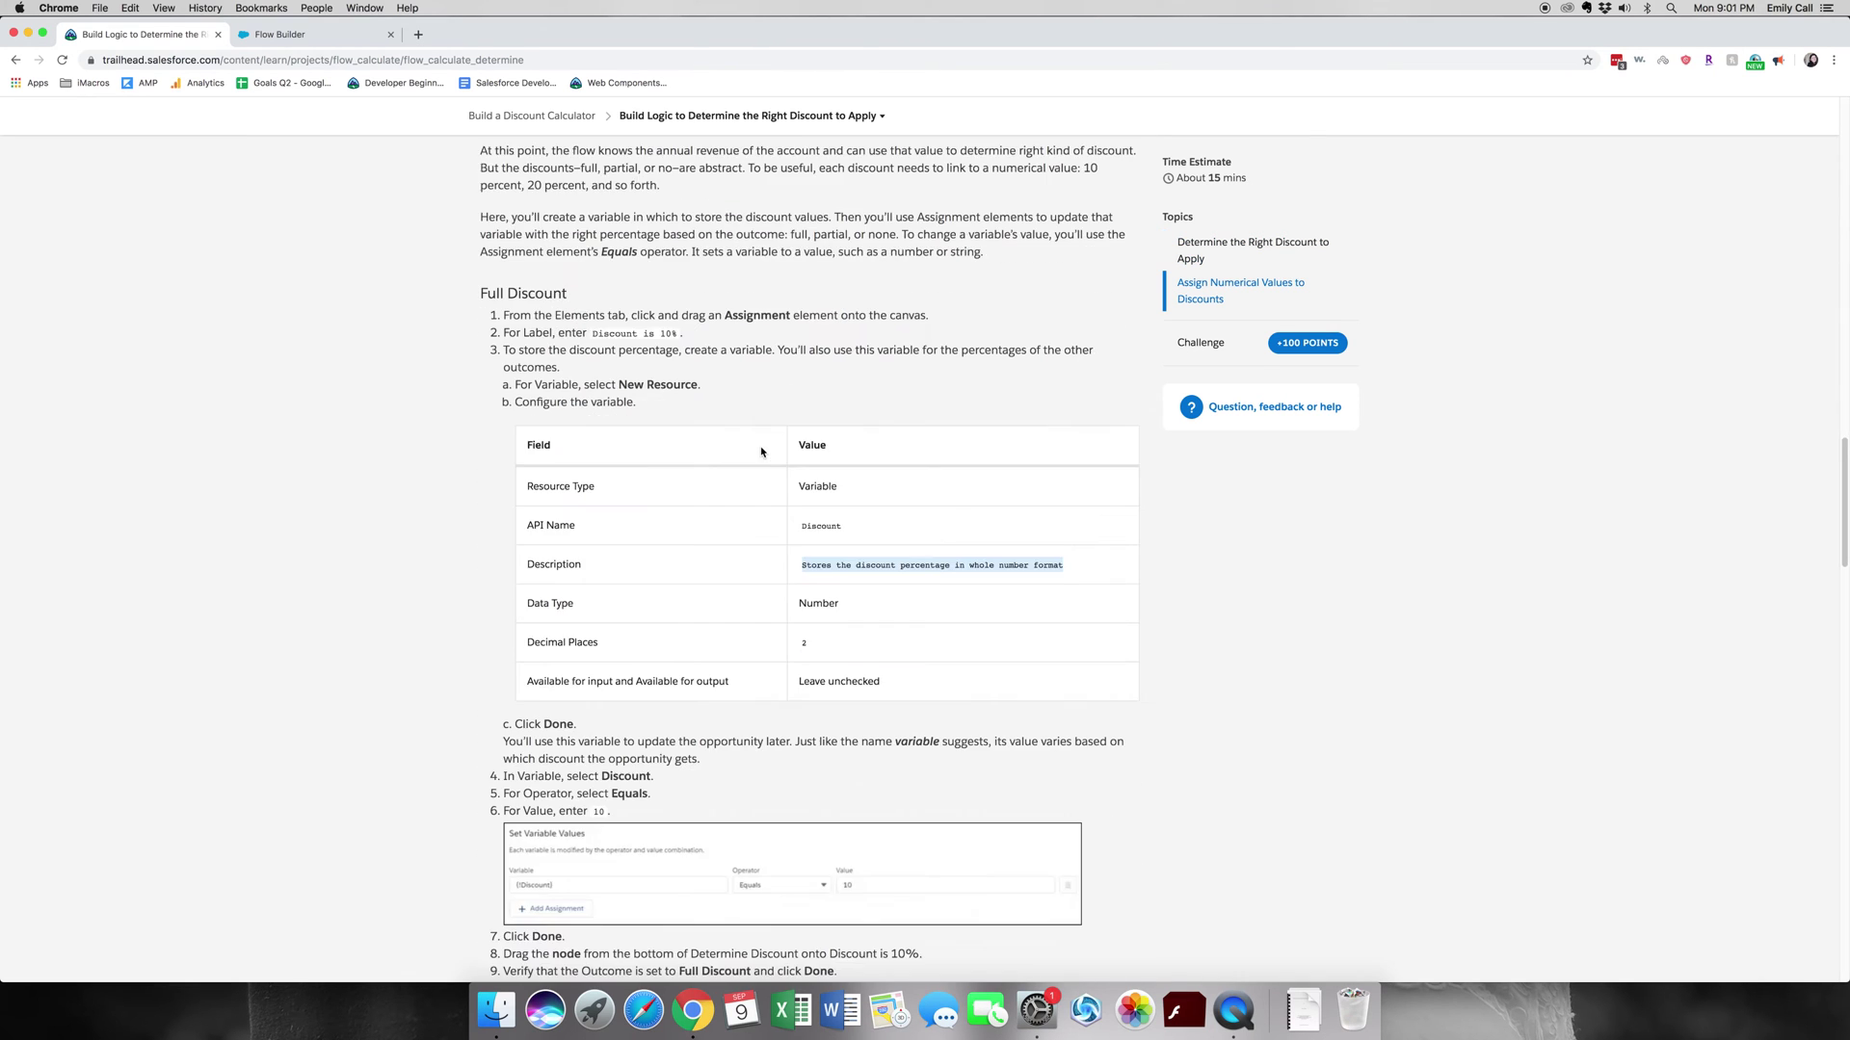
scroll(752, 475, "down", 8)
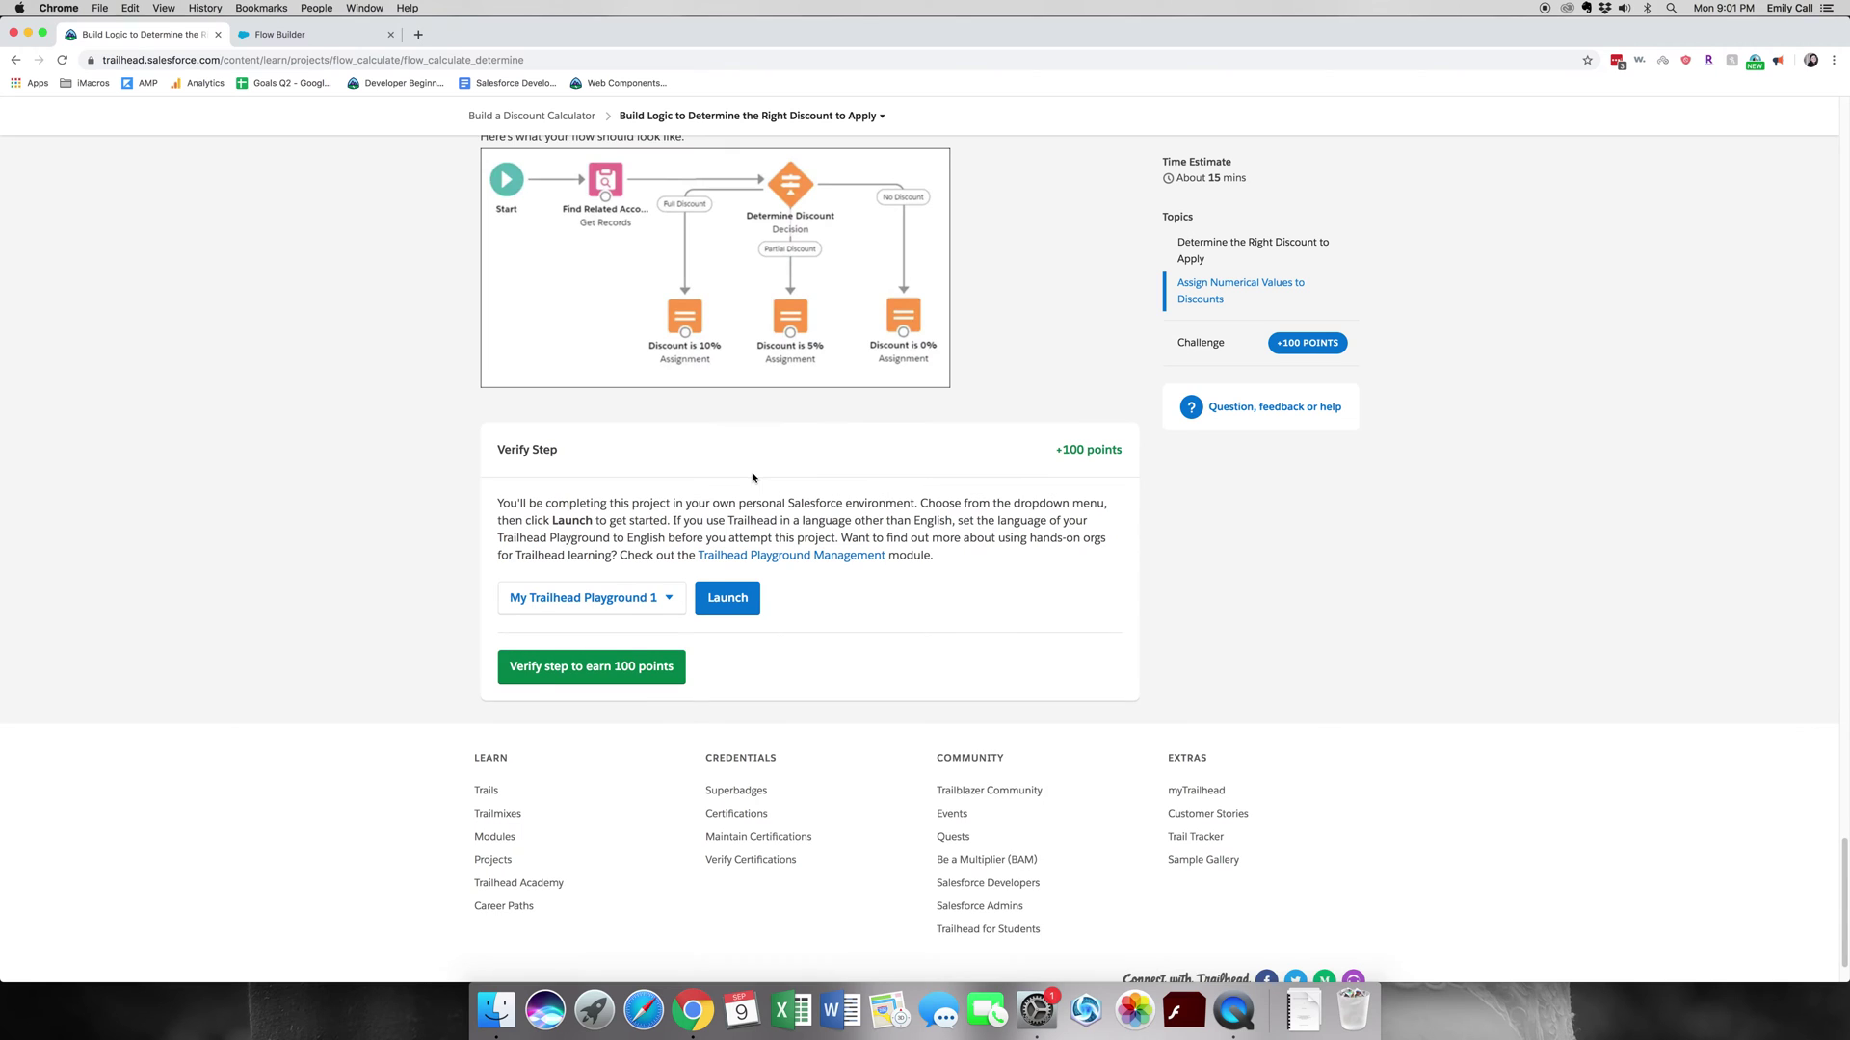
left_click(662, 659)
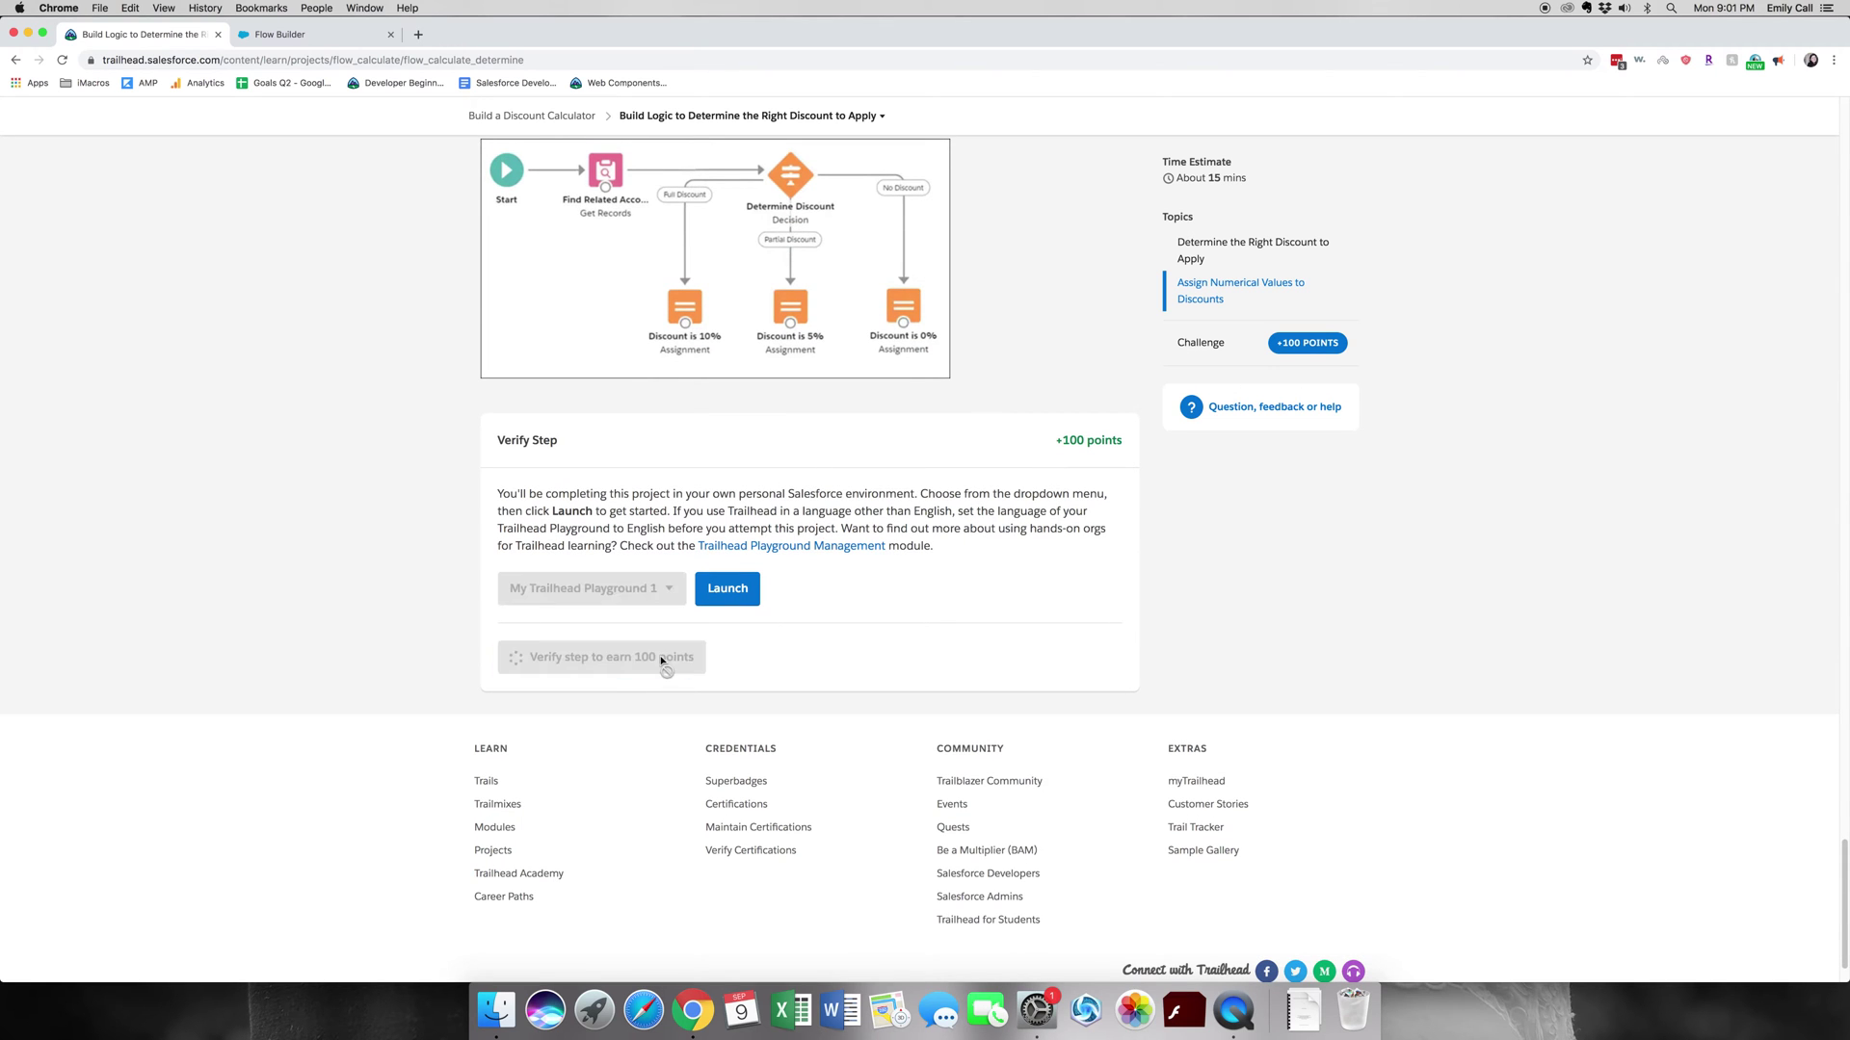